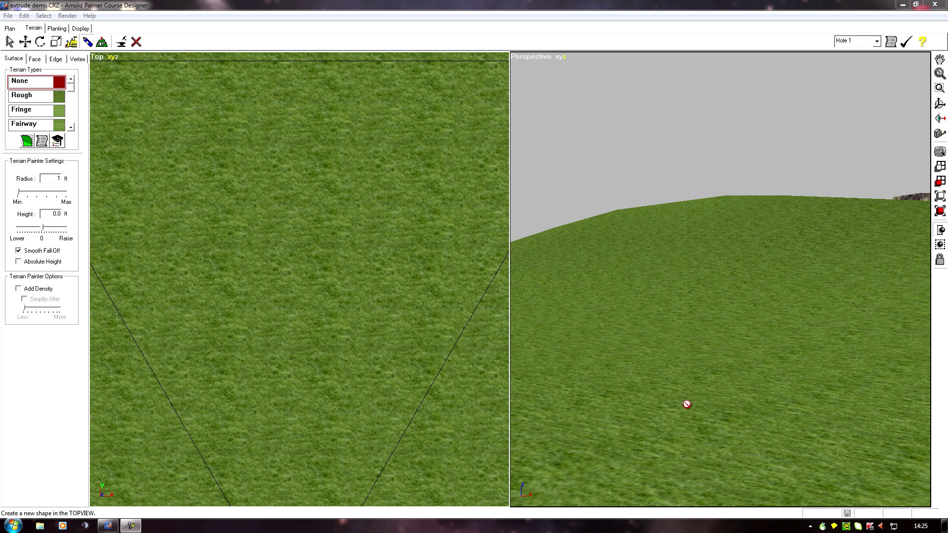
Plan an S-shaped outline in the top view with the River/Cart-Path Tool at a width of 5 ft.
{"action": "left_click", "coordinate": [10, 29]}
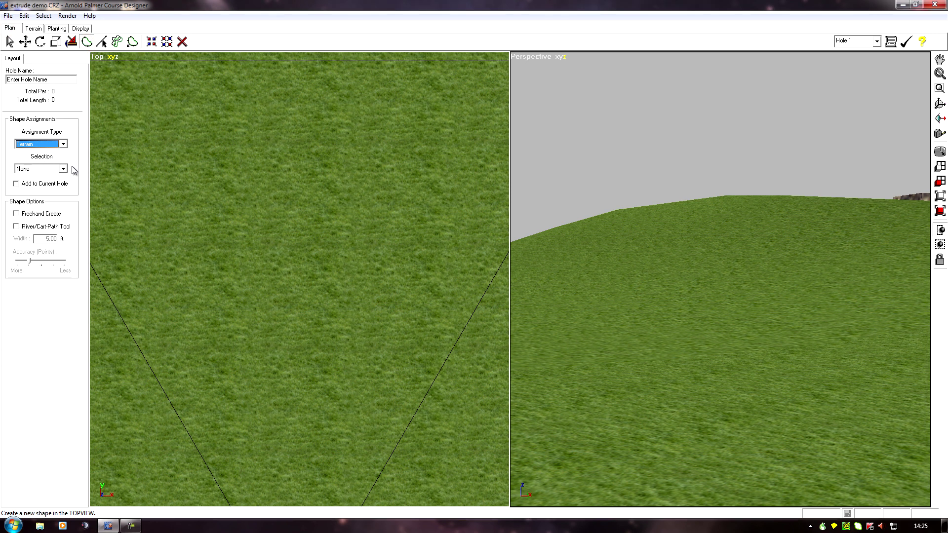
{"action": "left_click", "coordinate": [16, 226]}
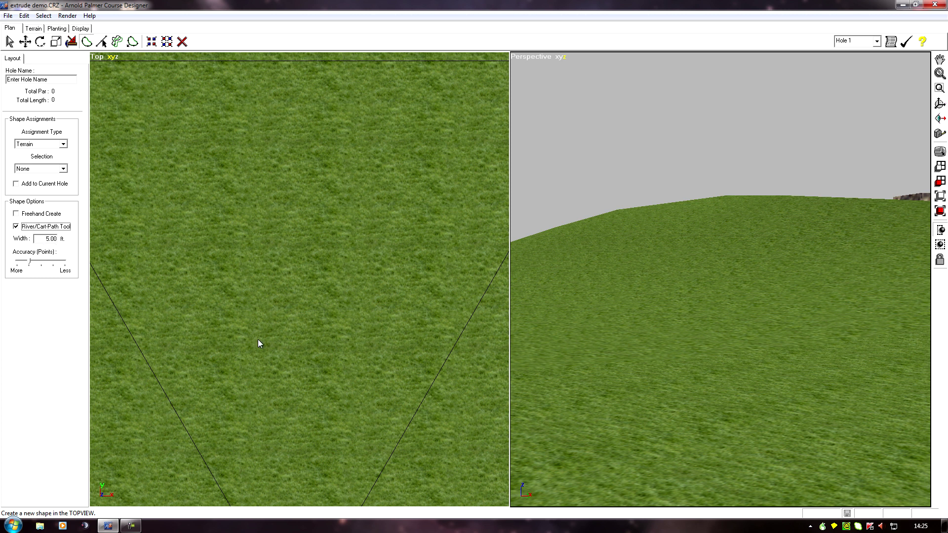
{"action": "mouse_move", "coordinate": [337, 325]}
{"action": "left_mouse_down"}
{"action": "mouse_move", "coordinate": [299, 313]}
{"action": "mouse_move", "coordinate": [283, 238]}
{"action": "left_mouse_up"}
{"action": "middle_click_drag", "start_coordinate": [187, 172], "coordinate": [186, 197]}
{"action": "scroll", "coordinate": [216, 207], "scroll_direction": "up", "scroll_amount": 4}
{"action": "scroll", "coordinate": [187, 200], "scroll_direction": "up", "scroll_amount": 2}
{"action": "middle_click_drag", "start_coordinate": [150, 240], "coordinate": [144, 220]}
{"action": "scroll", "coordinate": [150, 221], "scroll_direction": "down", "scroll_amount": 1}
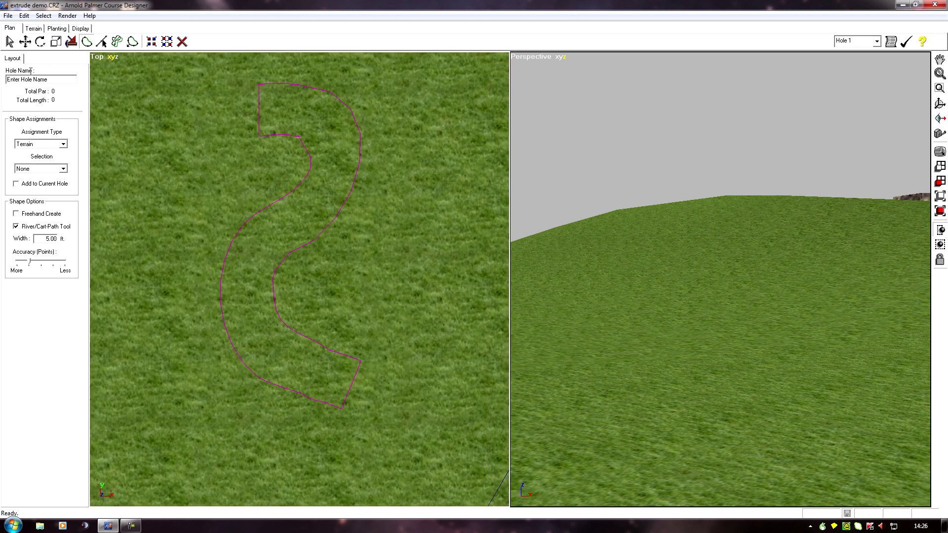
Turn on Add Density for the terrain painter and add mesh points along the outline's lower end and right-hand side.
{"action": "left_click", "coordinate": [54, 29]}
{"action": "left_click", "coordinate": [33, 28]}
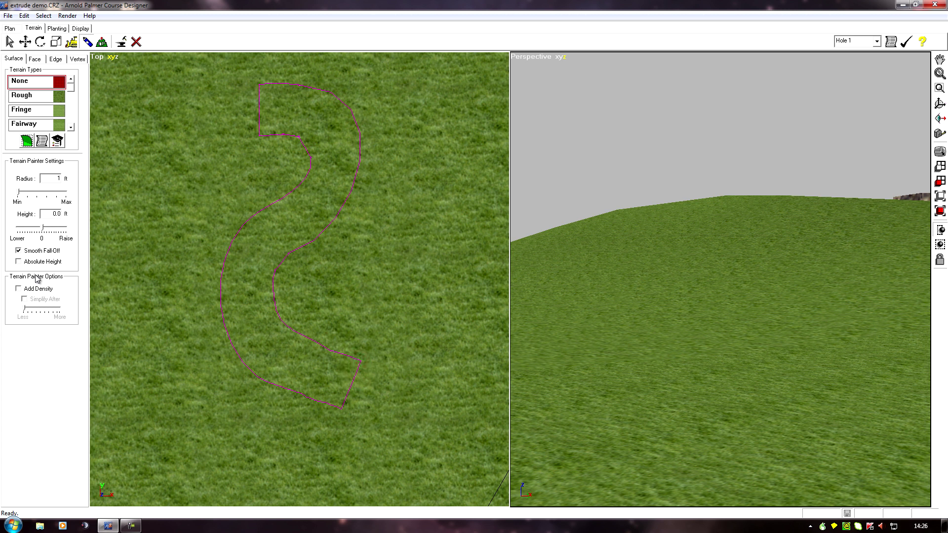
{"action": "left_click", "coordinate": [27, 291]}
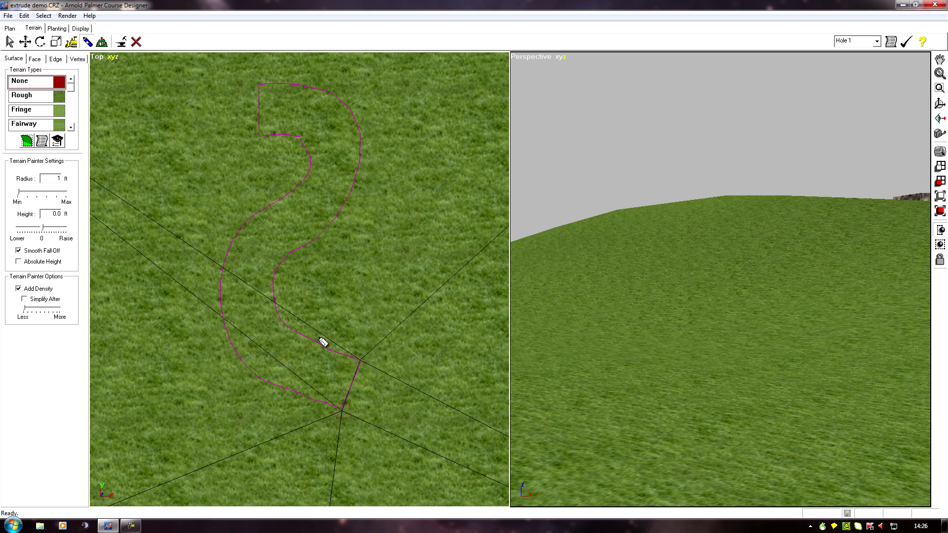
{"action": "left_click_drag", "start_coordinate": [316, 342], "coordinate": [280, 316]}
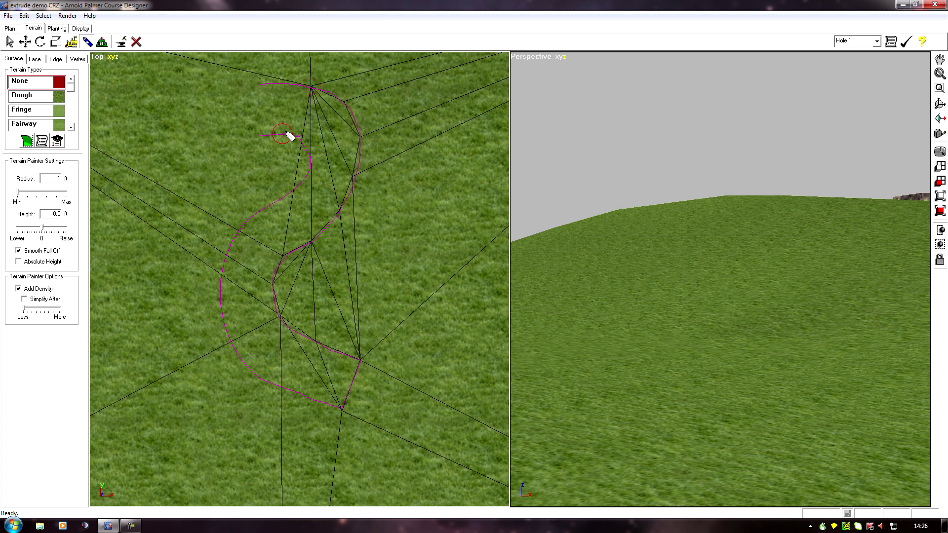
Add mesh points along the left-hand side of the S-shaped outline, from its upper end down to the lower bend.
{"action": "left_click", "coordinate": [305, 146]}
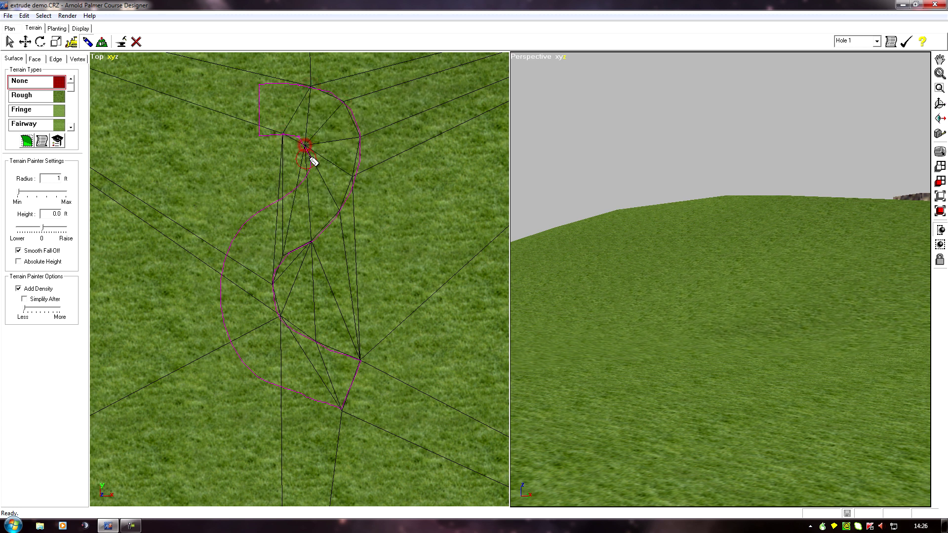
{"action": "left_click", "coordinate": [307, 159]}
{"action": "left_click", "coordinate": [298, 185]}
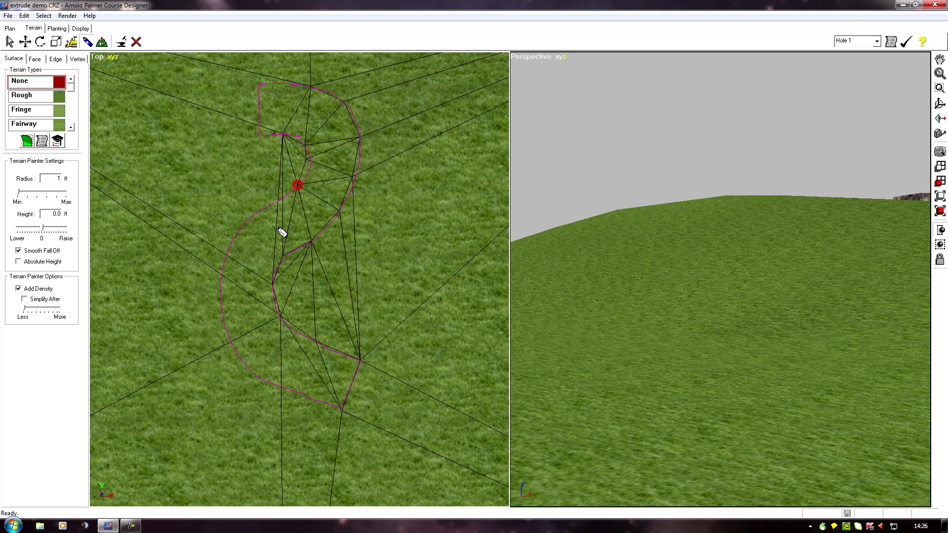
{"action": "left_click", "coordinate": [267, 206]}
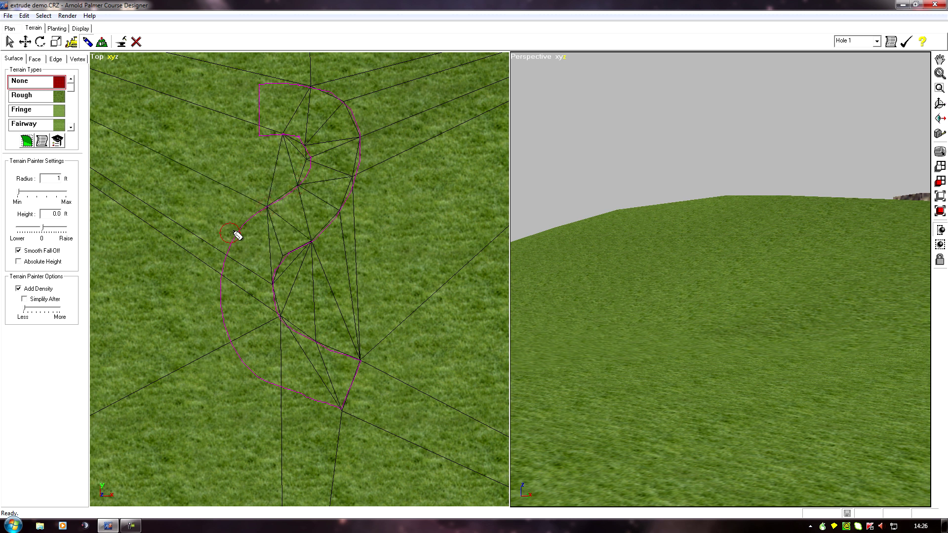
{"action": "left_click", "coordinate": [236, 233]}
{"action": "left_click", "coordinate": [225, 280]}
{"action": "left_click", "coordinate": [227, 330]}
{"action": "left_click", "coordinate": [261, 380]}
{"action": "left_click", "coordinate": [297, 405]}
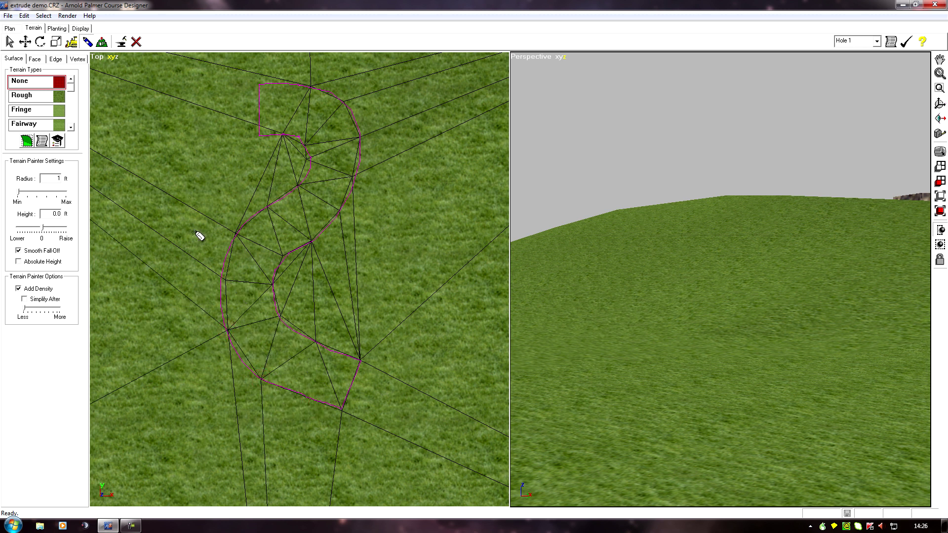
Add mesh points in the terrain around the S-shaped outline and in the hollows of both bends.
{"action": "mouse_move", "coordinate": [158, 181]}
{"action": "middle_mouse_down"}
{"action": "mouse_move", "coordinate": [180, 177]}
{"action": "mouse_move", "coordinate": [170, 187]}
{"action": "middle_mouse_up"}
{"action": "left_click", "coordinate": [436, 250]}
{"action": "left_click", "coordinate": [147, 253]}
{"action": "left_click", "coordinate": [188, 92]}
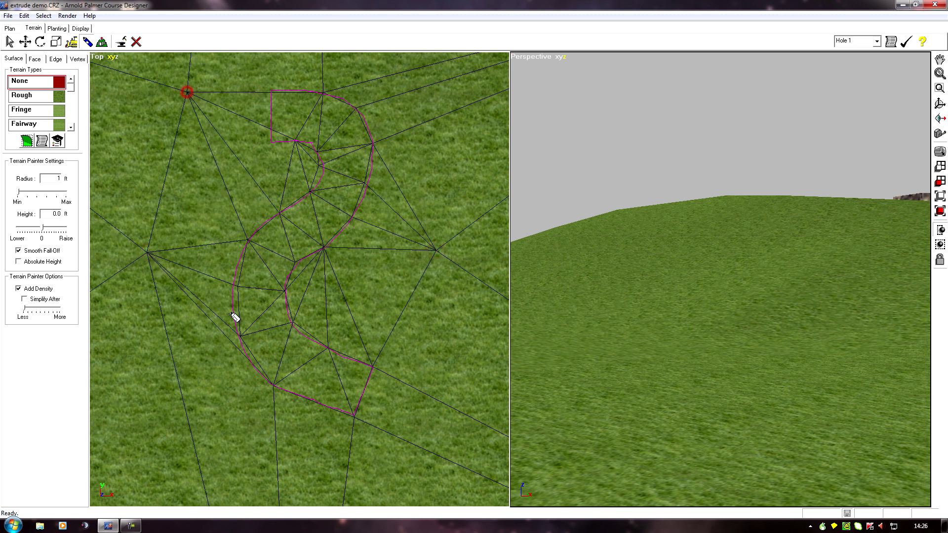
{"action": "left_click", "coordinate": [496, 444]}
{"action": "middle_click_drag", "start_coordinate": [279, 247], "coordinate": [250, 349]}
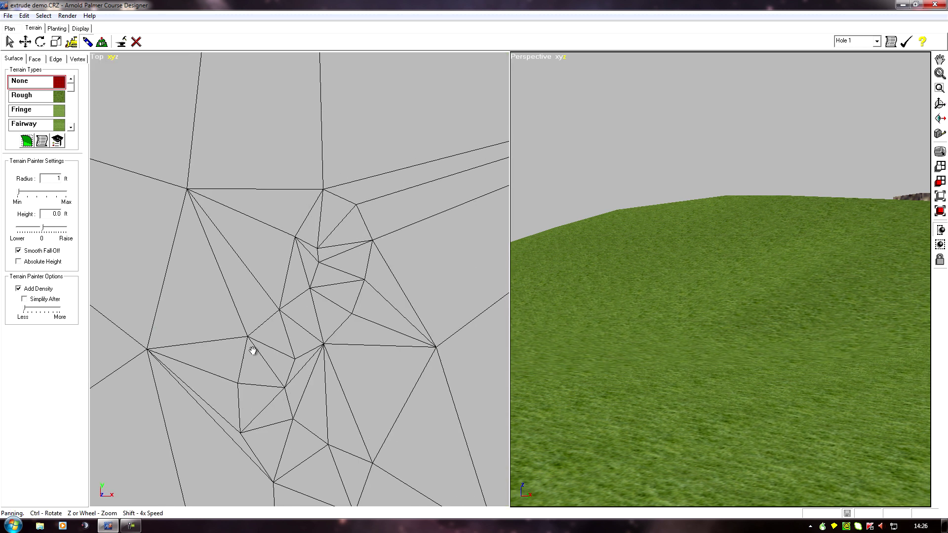
{"action": "left_click", "coordinate": [324, 105]}
{"action": "mouse_move", "coordinate": [161, 335]}
{"action": "middle_mouse_down"}
{"action": "mouse_move", "coordinate": [174, 225]}
{"action": "mouse_move", "coordinate": [143, 249]}
{"action": "middle_mouse_up"}
{"action": "left_click", "coordinate": [357, 279]}
{"action": "left_click", "coordinate": [262, 167]}
{"action": "middle_click_drag", "start_coordinate": [168, 174], "coordinate": [167, 174]}
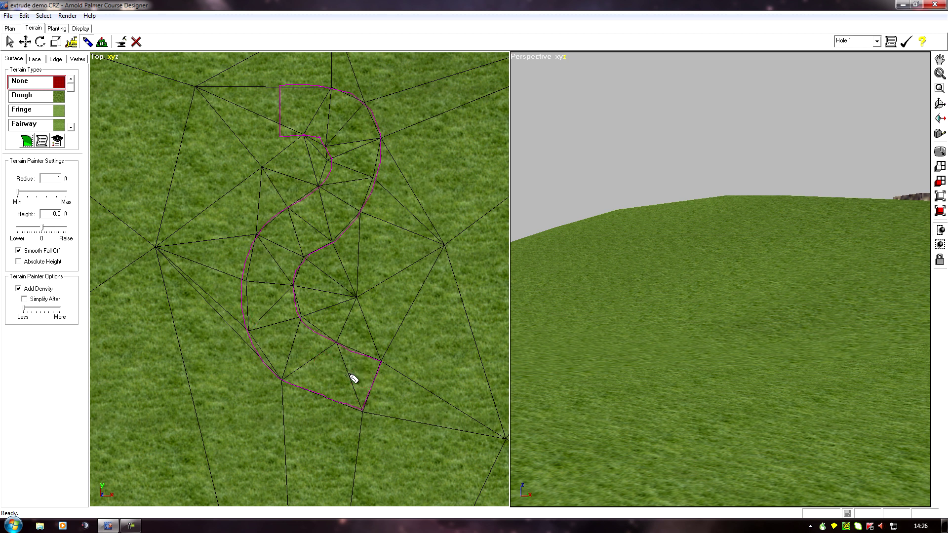
Add mesh points outside the lower end of the S-shaped outline, one beside the bend and one below it.
{"action": "left_click", "coordinate": [288, 290]}
{"action": "mouse_move", "coordinate": [212, 426]}
{"action": "middle_mouse_down"}
{"action": "mouse_move", "coordinate": [209, 417]}
{"action": "mouse_move", "coordinate": [222, 438]}
{"action": "mouse_move", "coordinate": [223, 415]}
{"action": "middle_mouse_up"}
{"action": "left_click", "coordinate": [213, 372]}
{"action": "middle_click_drag", "start_coordinate": [220, 463], "coordinate": [218, 460]}
{"action": "left_click", "coordinate": [306, 464]}
{"action": "middle_click_drag", "start_coordinate": [189, 373], "coordinate": [195, 387]}
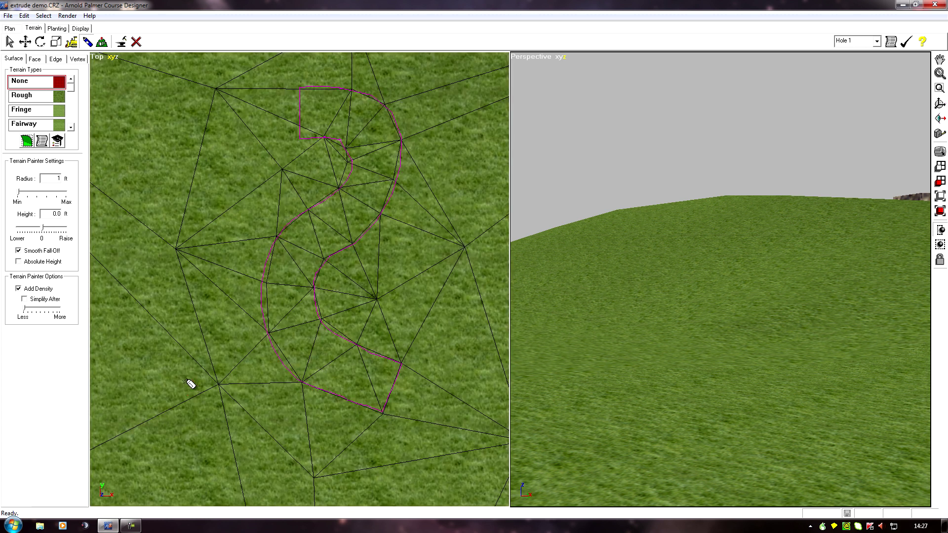
{"action": "middle_click_drag", "start_coordinate": [164, 341], "coordinate": [137, 322]}
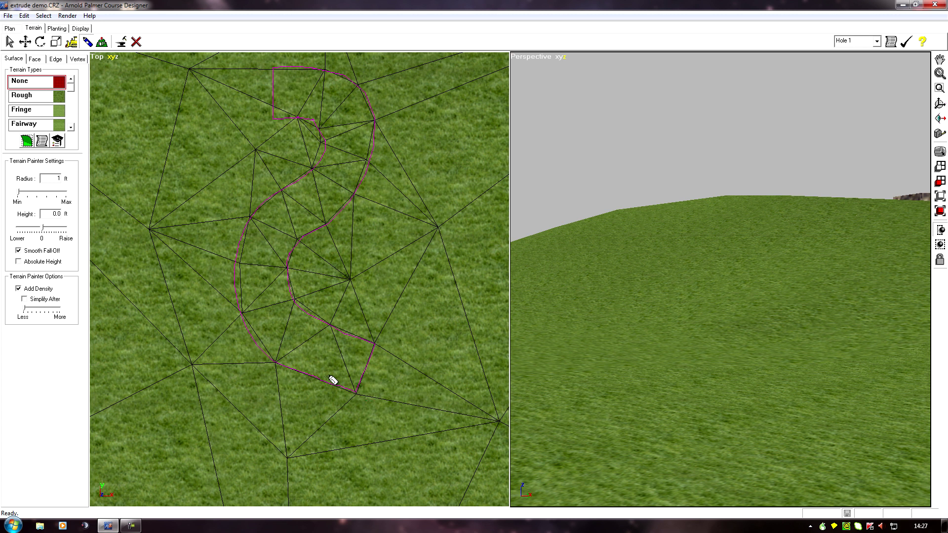
{"action": "mouse_move", "coordinate": [184, 322]}
{"action": "middle_mouse_down"}
{"action": "mouse_move", "coordinate": [214, 339]}
{"action": "mouse_move", "coordinate": [209, 316]}
{"action": "middle_mouse_up"}
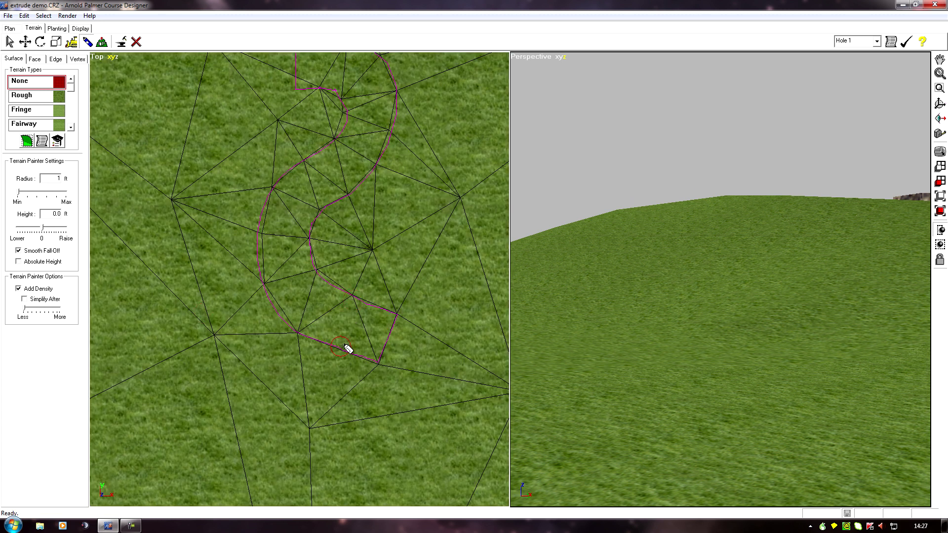
{"action": "middle_click_drag", "start_coordinate": [259, 161], "coordinate": [201, 239]}
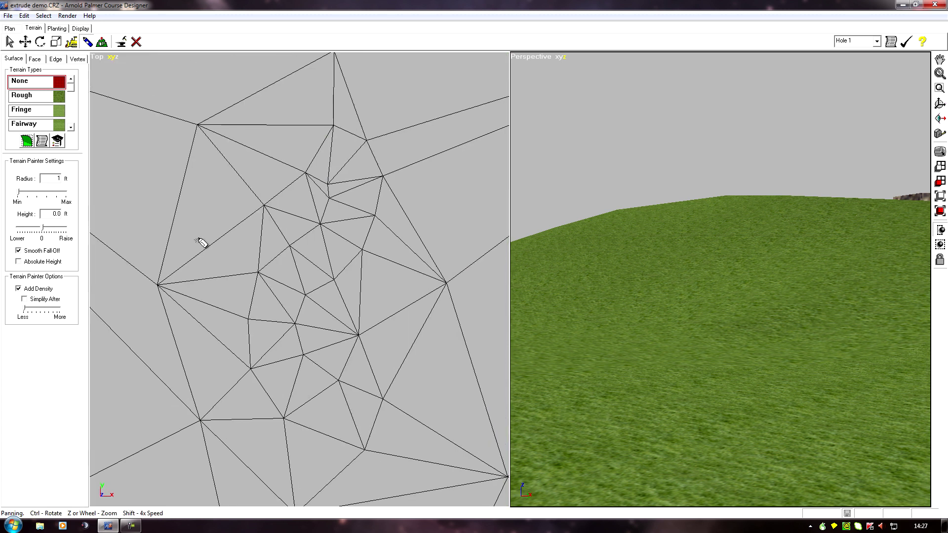
{"action": "middle_click_drag", "start_coordinate": [241, 211], "coordinate": [218, 214]}
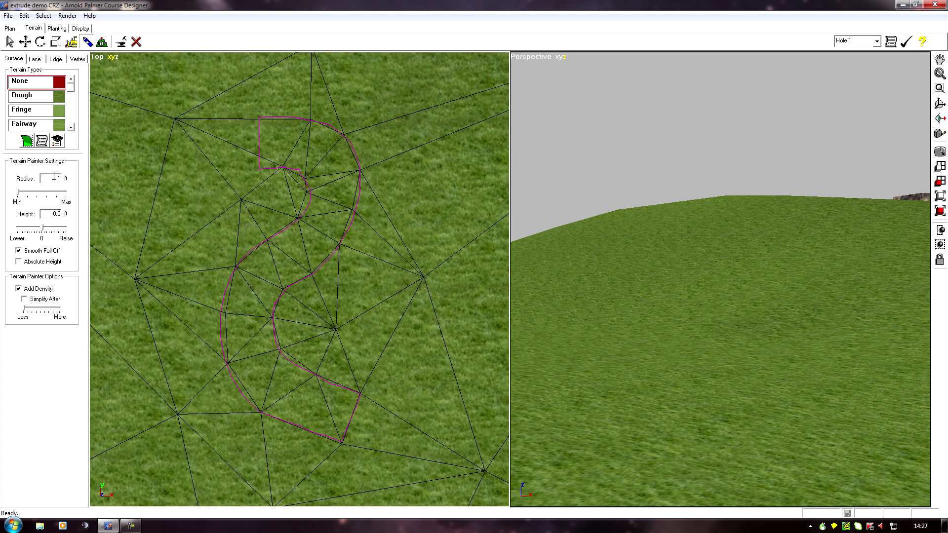
Select all mesh faces inside the S-shaped outline and apply the Fairway terrain type to them.
{"action": "left_click", "coordinate": [26, 146]}
{"action": "left_click", "coordinate": [22, 127]}
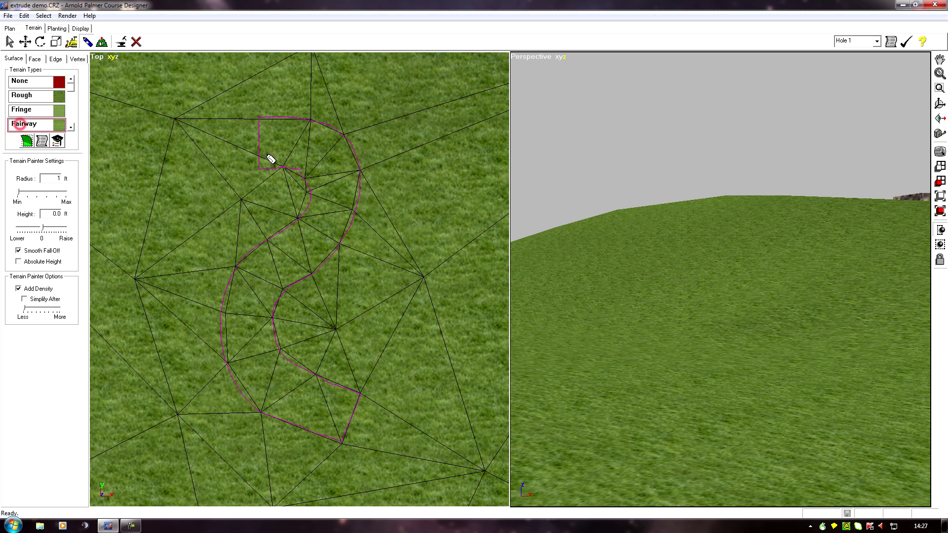
{"action": "left_click", "coordinate": [32, 60]}
{"action": "left_click", "coordinate": [35, 169]}
{"action": "mouse_move", "coordinate": [314, 154]}
{"action": "left_mouse_down"}
{"action": "mouse_move", "coordinate": [324, 224]}
{"action": "mouse_move", "coordinate": [261, 293]}
{"action": "left_mouse_up"}
{"action": "mouse_move", "coordinate": [266, 382]}
{"action": "left_mouse_down"}
{"action": "mouse_move", "coordinate": [343, 409]}
{"action": "mouse_move", "coordinate": [297, 385]}
{"action": "left_mouse_up"}
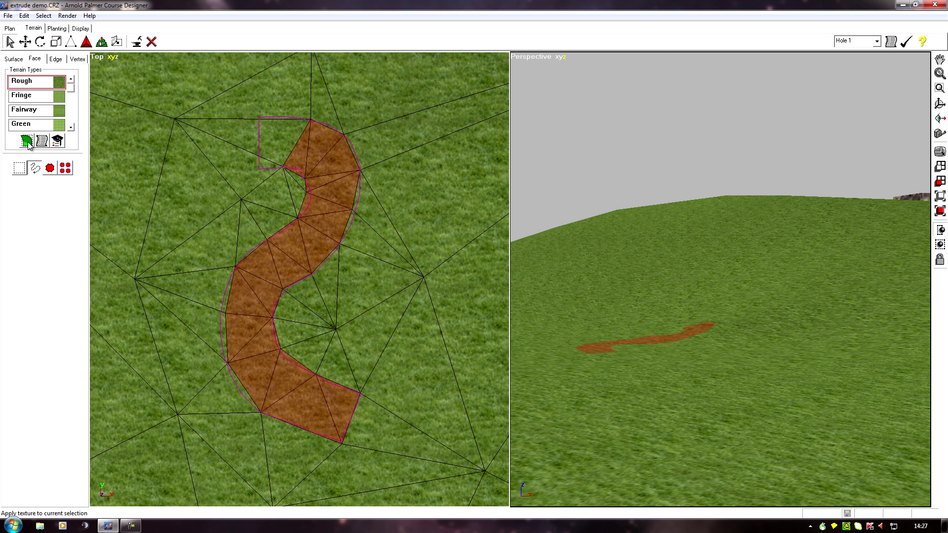
{"action": "left_click", "coordinate": [24, 110]}
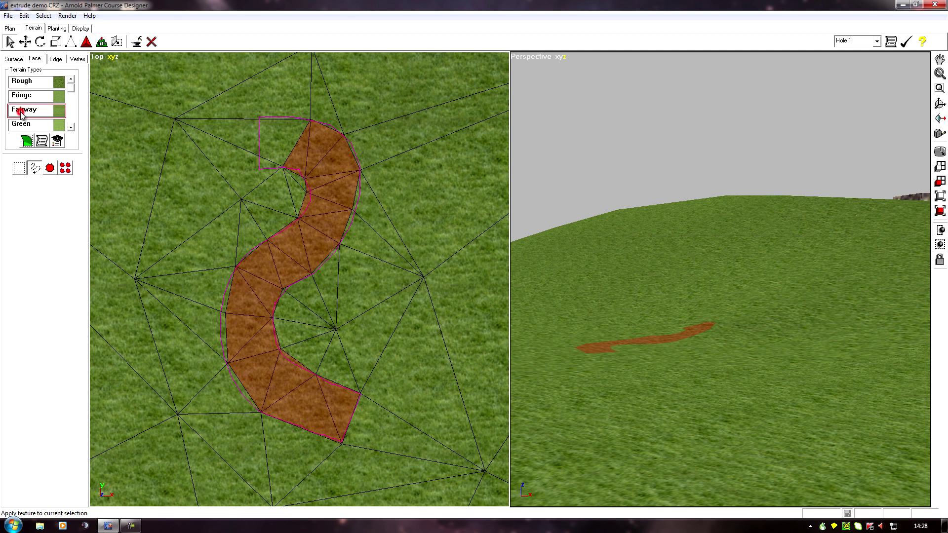
{"action": "left_click", "coordinate": [26, 141]}
{"action": "middle_click_drag", "start_coordinate": [150, 226], "coordinate": [180, 187]}
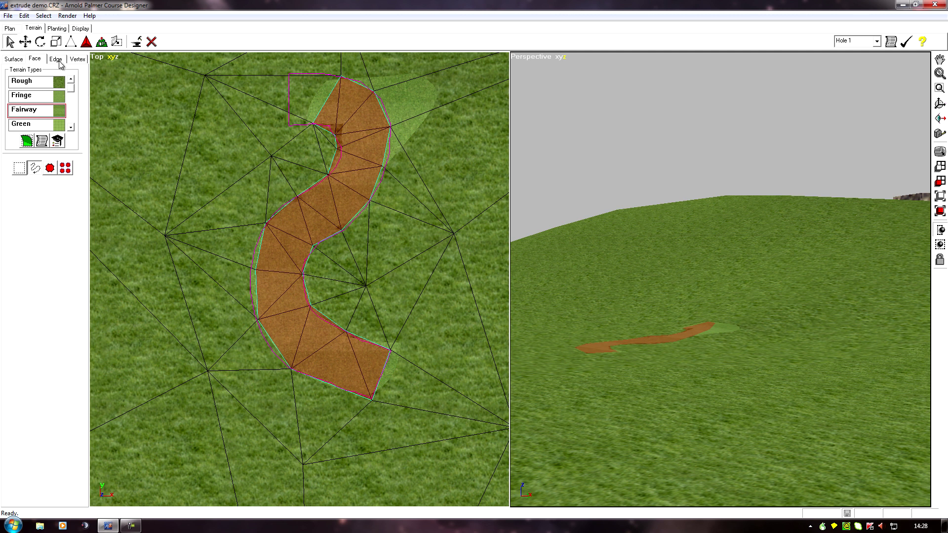
Select all border edges of the S-shaped fairway and set their sharpness to -1.
{"action": "left_click", "coordinate": [58, 60]}
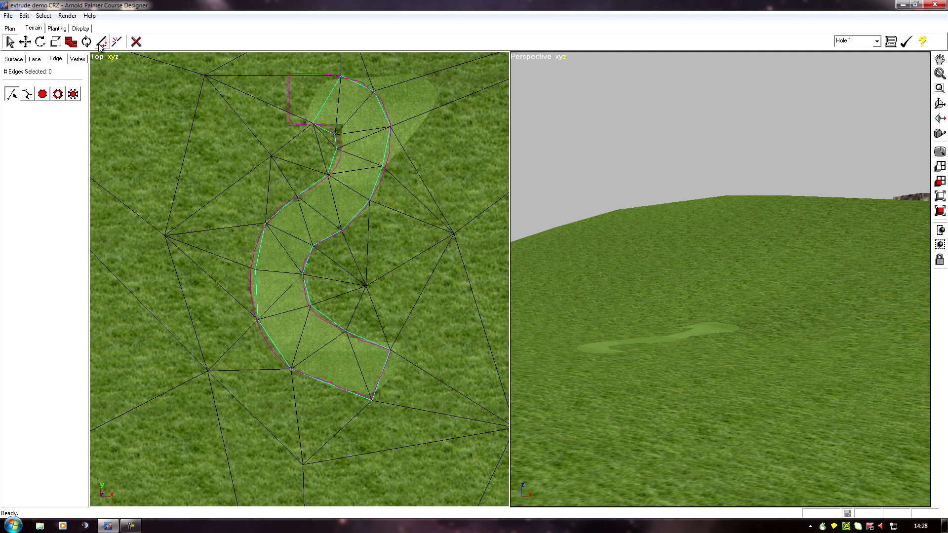
{"action": "left_click", "coordinate": [72, 45]}
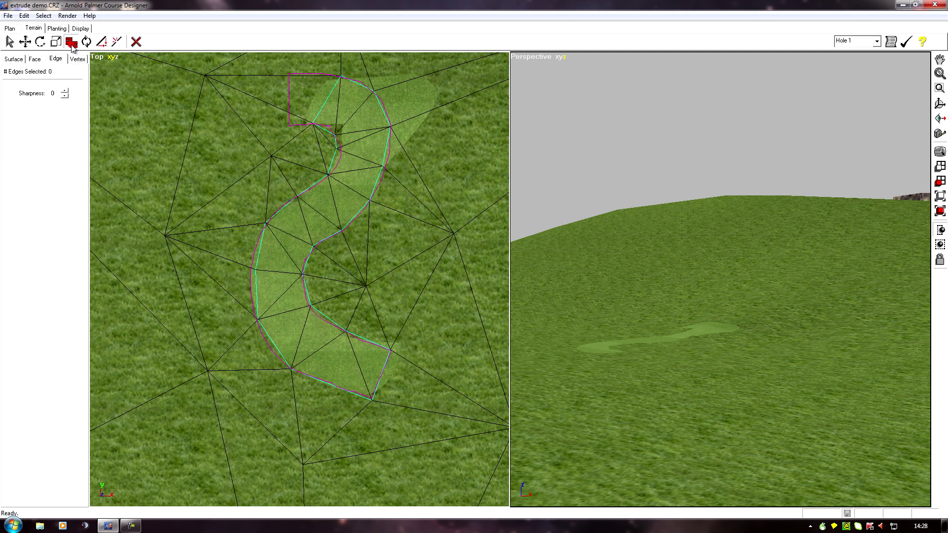
{"action": "left_click", "coordinate": [9, 42]}
{"action": "left_click", "coordinate": [59, 95]}
{"action": "left_click", "coordinate": [59, 95]}
{"action": "left_click", "coordinate": [288, 313]}
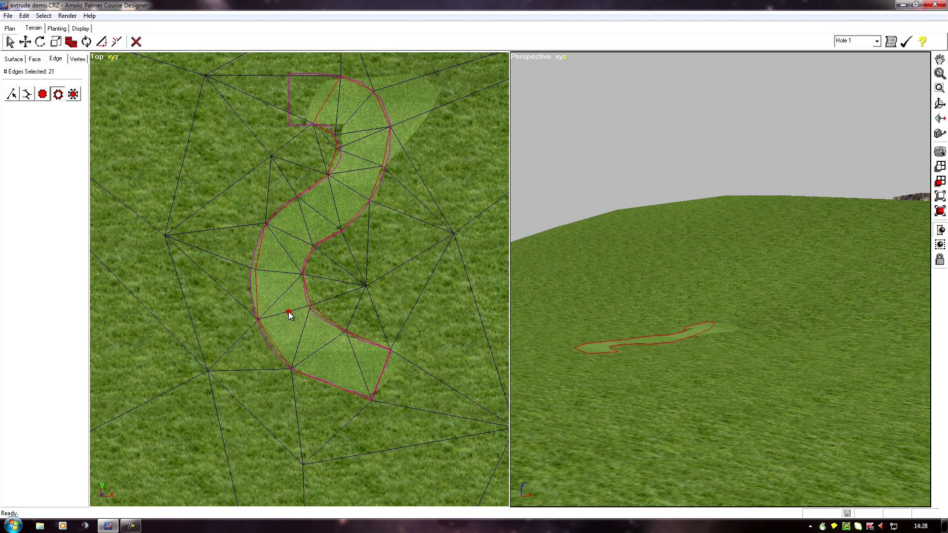
{"action": "left_click", "coordinate": [71, 46]}
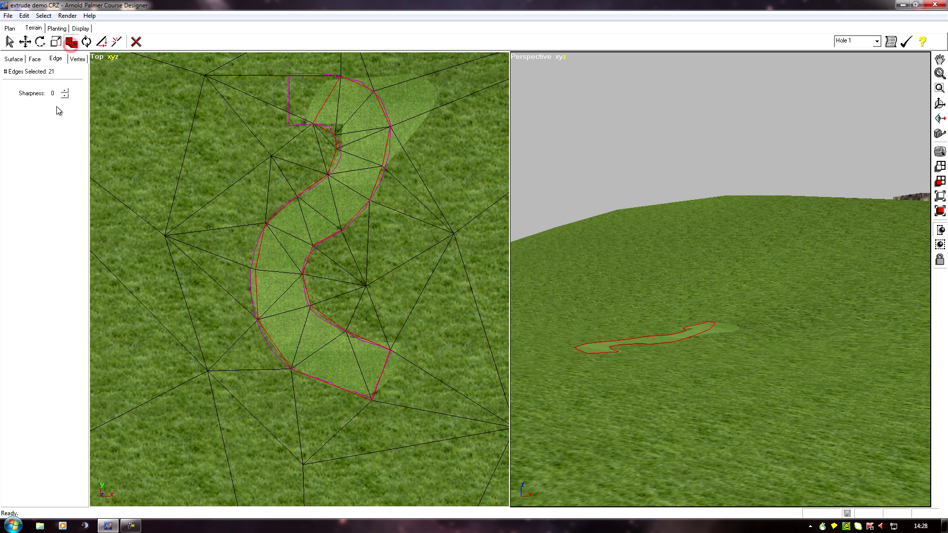
{"action": "left_click", "coordinate": [64, 96]}
{"action": "middle_click_drag", "start_coordinate": [157, 230], "coordinate": [170, 215]}
{"action": "right_click_drag", "start_coordinate": [171, 215], "coordinate": [183, 215]}
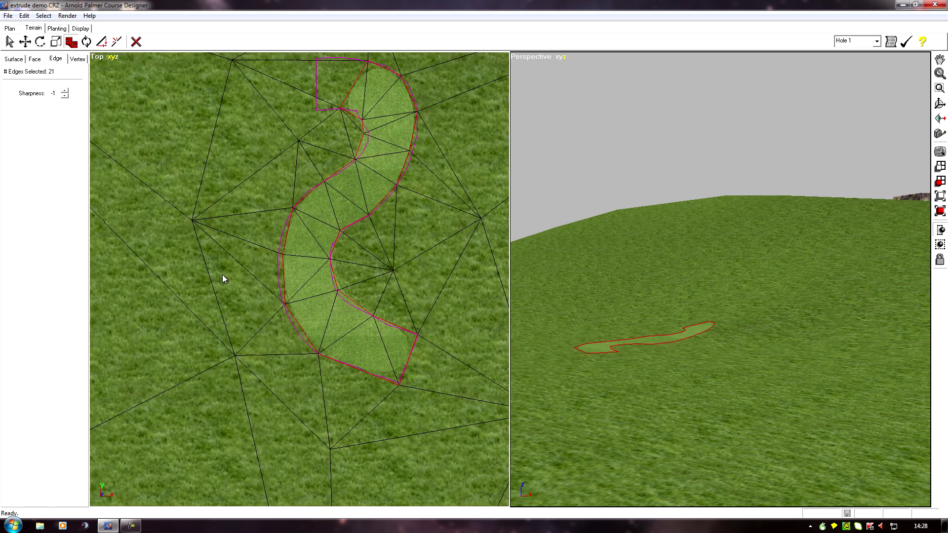
{"action": "right_click_drag", "start_coordinate": [311, 374], "coordinate": [309, 383]}
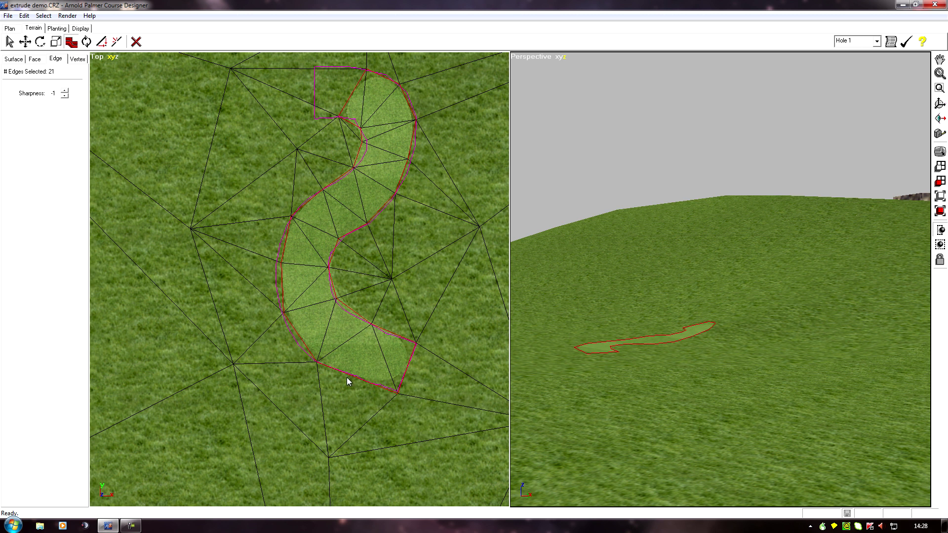
Narrow the fairway's lower end by moving its outer-bend vertex inward and its inner corner vertex slightly down.
{"action": "left_click", "coordinate": [77, 58]}
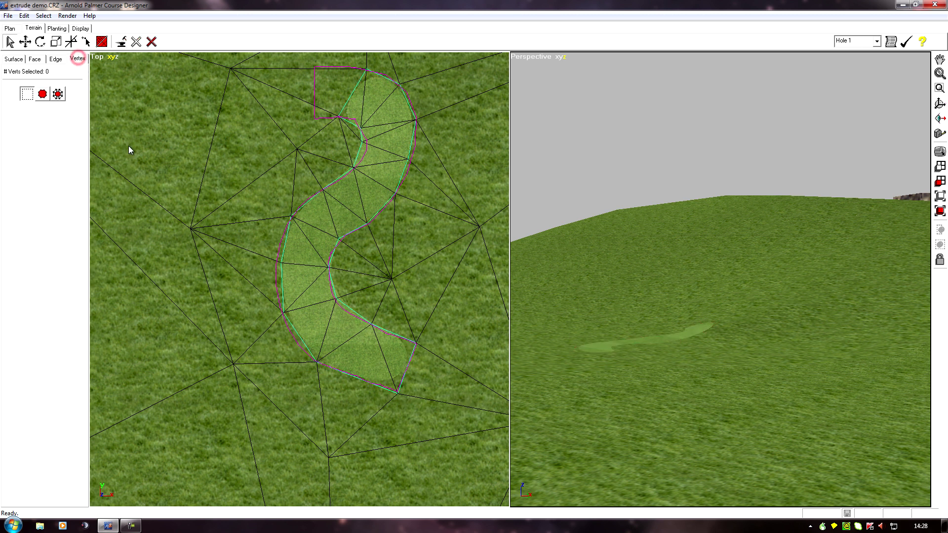
{"action": "left_click", "coordinate": [317, 363]}
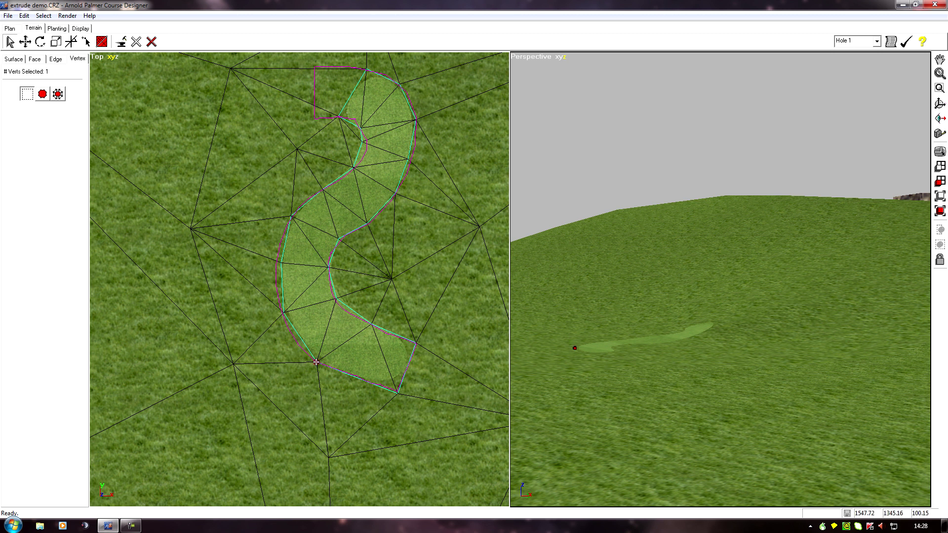
{"action": "left_click", "coordinate": [25, 41]}
{"action": "left_click_drag", "start_coordinate": [317, 362], "coordinate": [353, 369]}
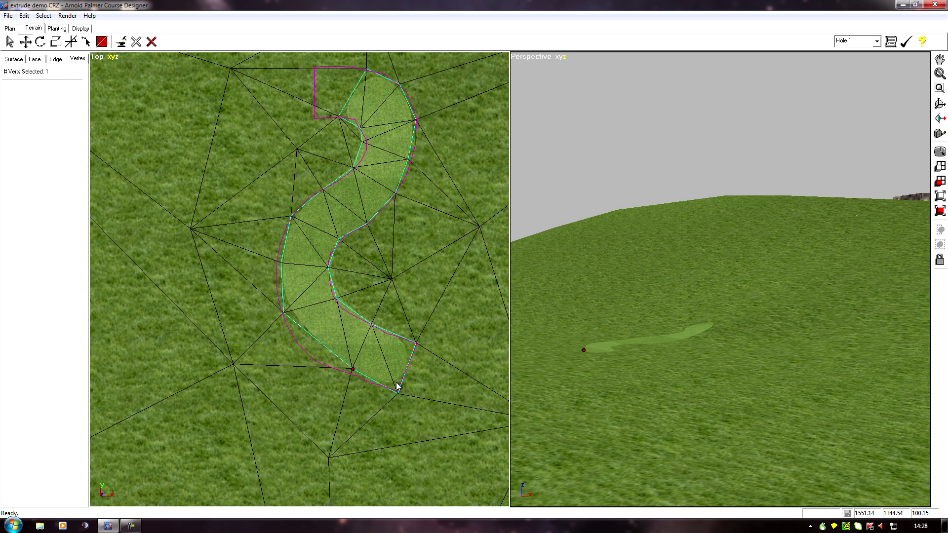
{"action": "left_click_drag", "start_coordinate": [416, 343], "coordinate": [417, 349]}
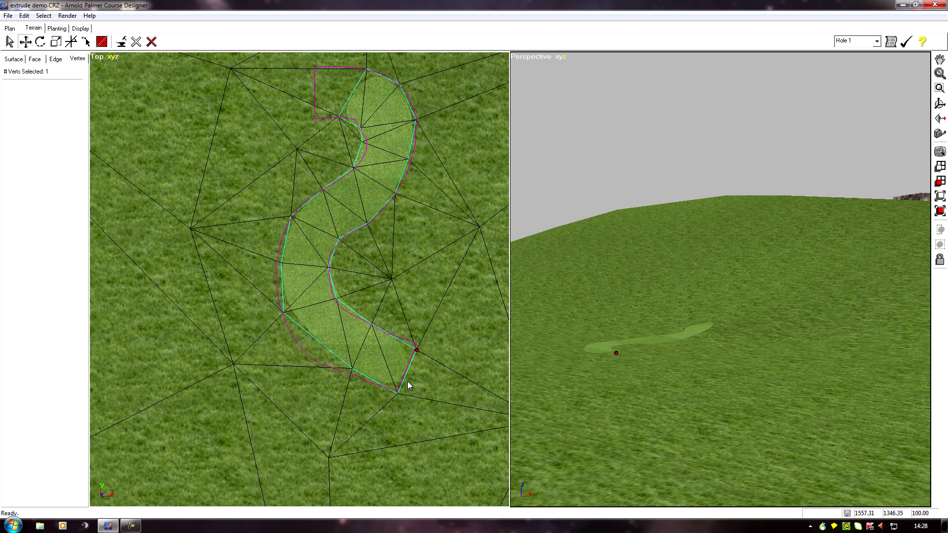
{"action": "left_click_drag", "start_coordinate": [351, 369], "coordinate": [350, 368]}
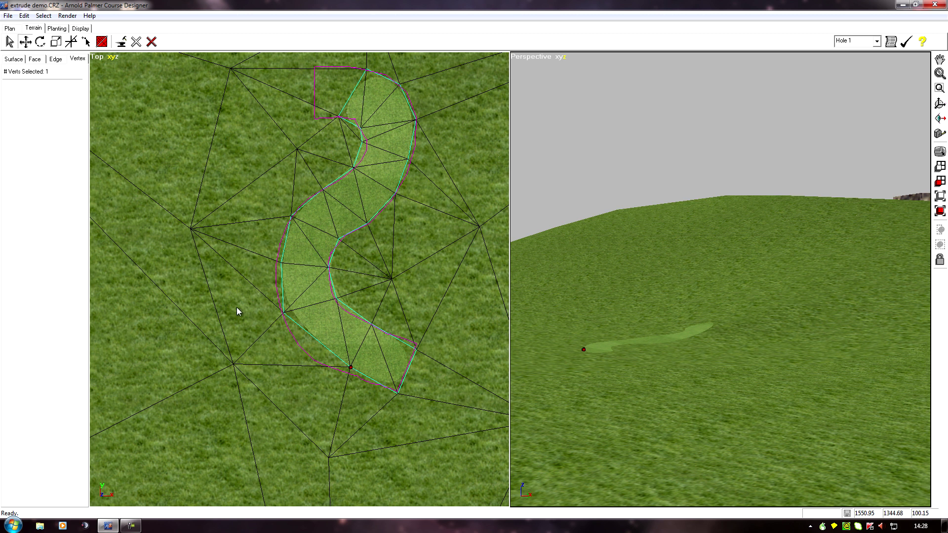
Reshape the fairway's upper end by moving its inner corner vertex slightly up and its two outer vertices slightly upward.
{"action": "middle_click_drag", "start_coordinate": [235, 121], "coordinate": [213, 328]}
{"action": "middle_click_drag", "start_coordinate": [253, 472], "coordinate": [224, 389]}
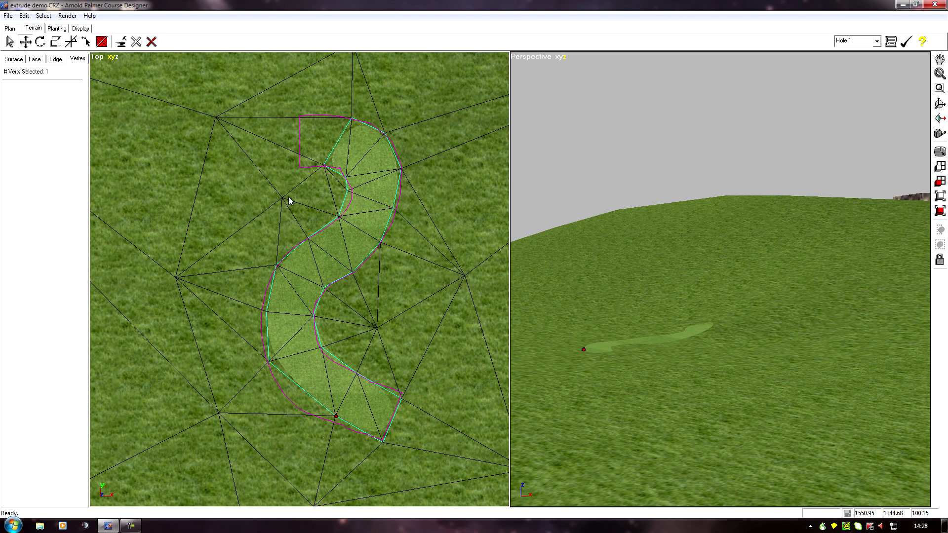
{"action": "left_click", "coordinate": [322, 163]}
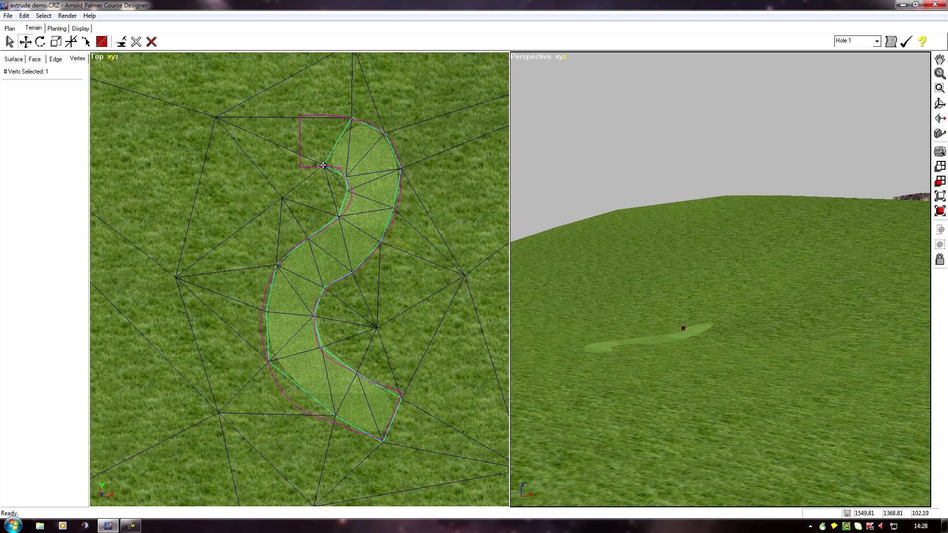
{"action": "left_click", "coordinate": [351, 119]}
{"action": "left_click_drag", "start_coordinate": [351, 119], "coordinate": [382, 133]}
{"action": "left_click", "coordinate": [178, 274]}
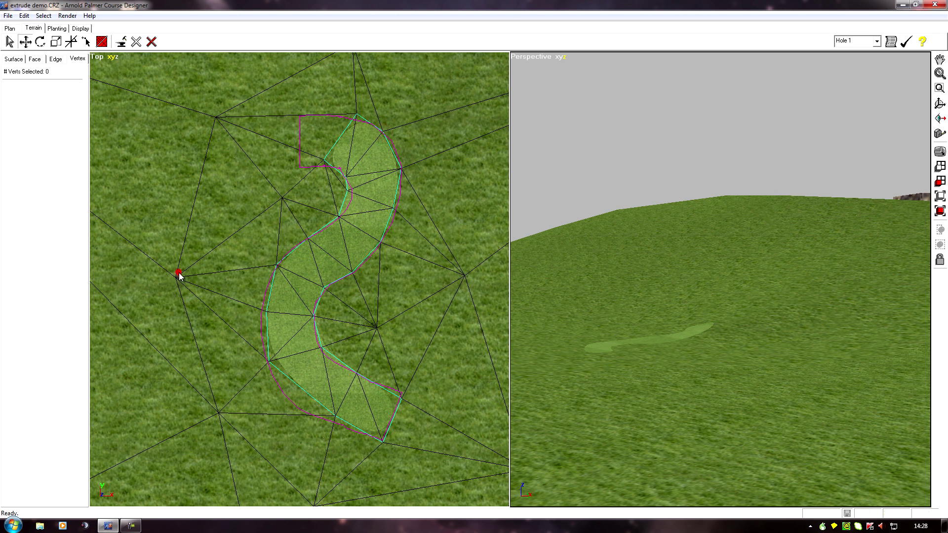
Select the S-shaped plan outline drawn around the fairway and delete it.
{"action": "scroll", "coordinate": [183, 274], "scroll_direction": "down", "scroll_amount": 2}
{"action": "scroll", "coordinate": [183, 275], "scroll_direction": "down", "scroll_amount": 1}
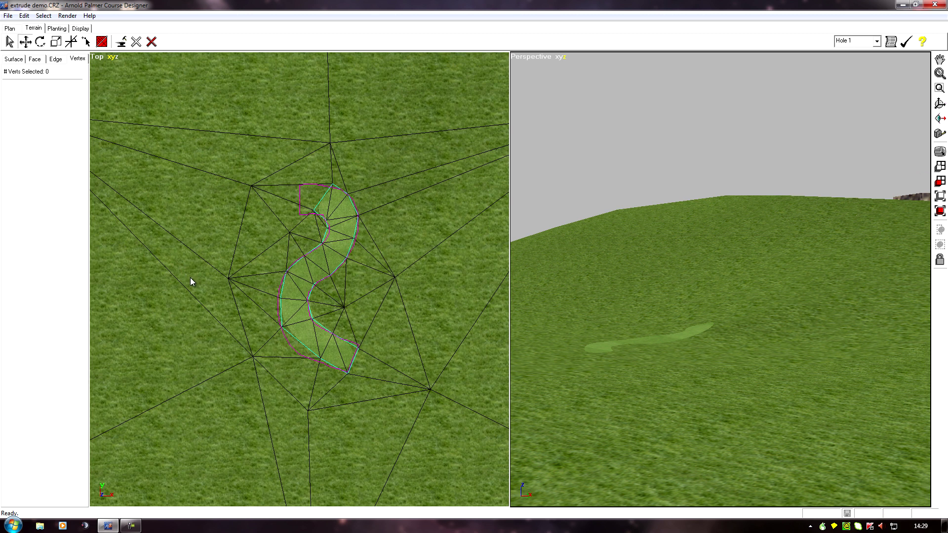
{"action": "left_click", "coordinate": [11, 30]}
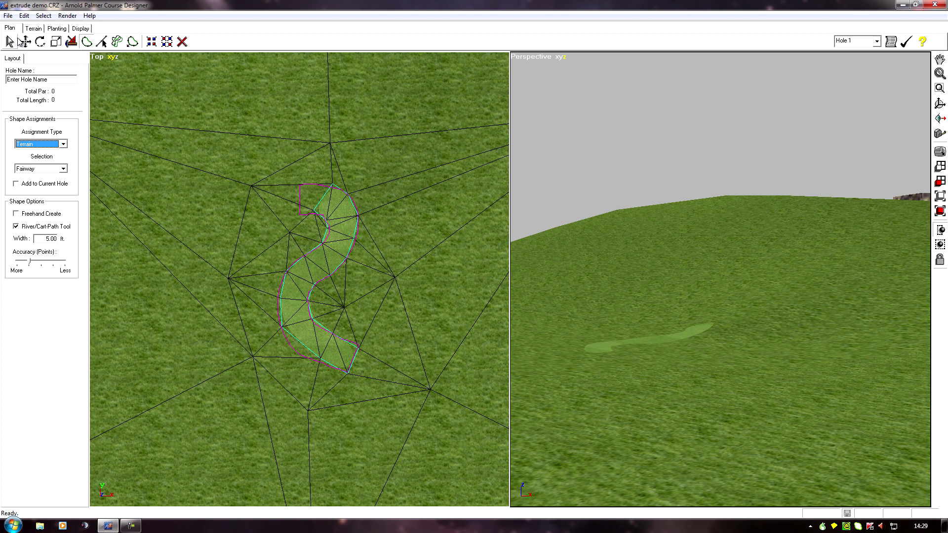
{"action": "left_click_drag", "start_coordinate": [275, 174], "coordinate": [319, 212]}
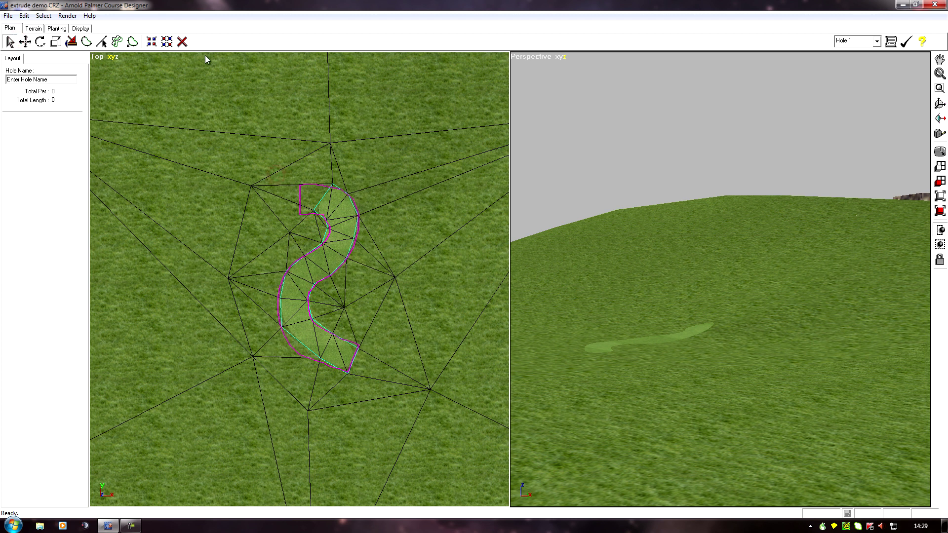
{"action": "left_click", "coordinate": [183, 42]}
Examine the S-shaped fairway's mesh faces and border edges from its upper end to its lower end.
{"action": "scroll", "coordinate": [295, 380], "scroll_direction": "up", "scroll_amount": 3}
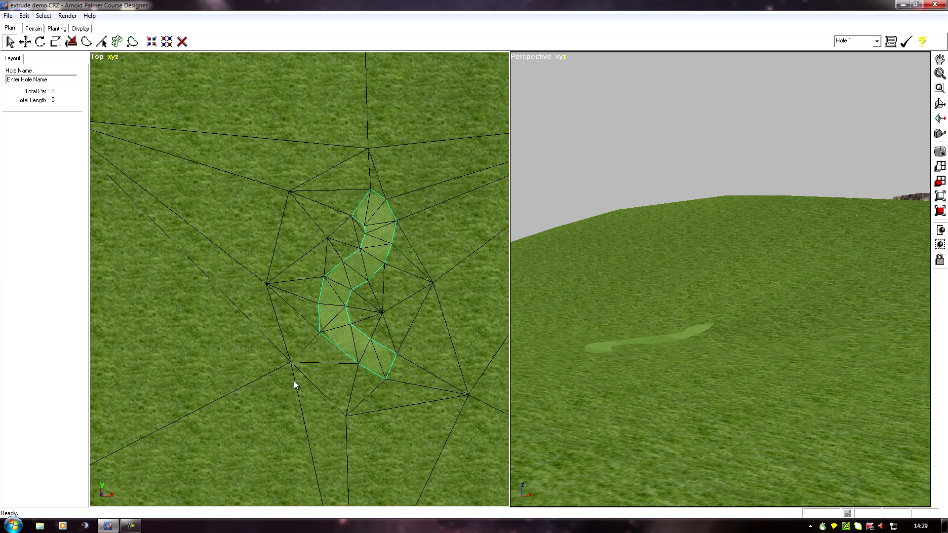
{"action": "middle_click_drag", "start_coordinate": [250, 392], "coordinate": [161, 300]}
{"action": "scroll", "coordinate": [200, 340], "scroll_direction": "up", "scroll_amount": 1}
{"action": "middle_click_drag", "start_coordinate": [151, 242], "coordinate": [144, 280]}
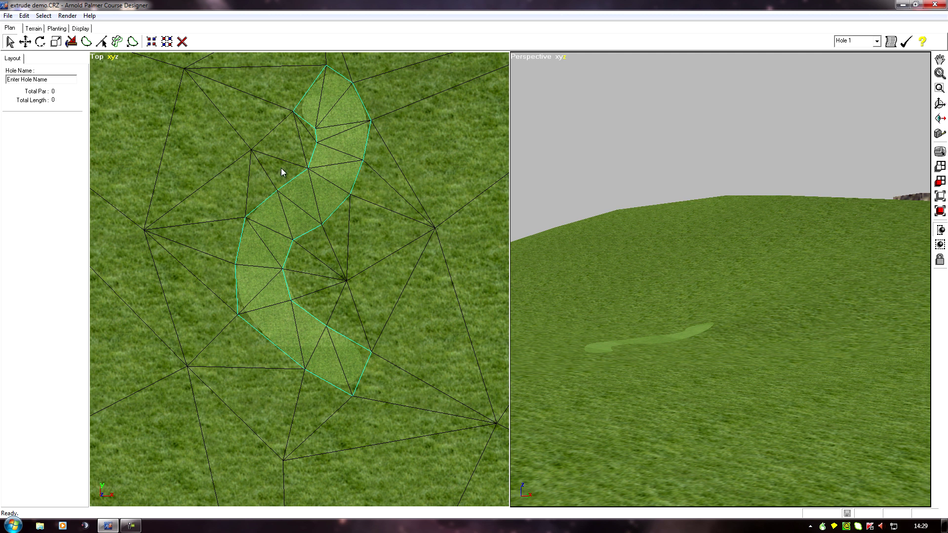
{"action": "middle_click_drag", "start_coordinate": [207, 156], "coordinate": [220, 183]}
{"action": "scroll", "coordinate": [215, 186], "scroll_direction": "down", "scroll_amount": 3}
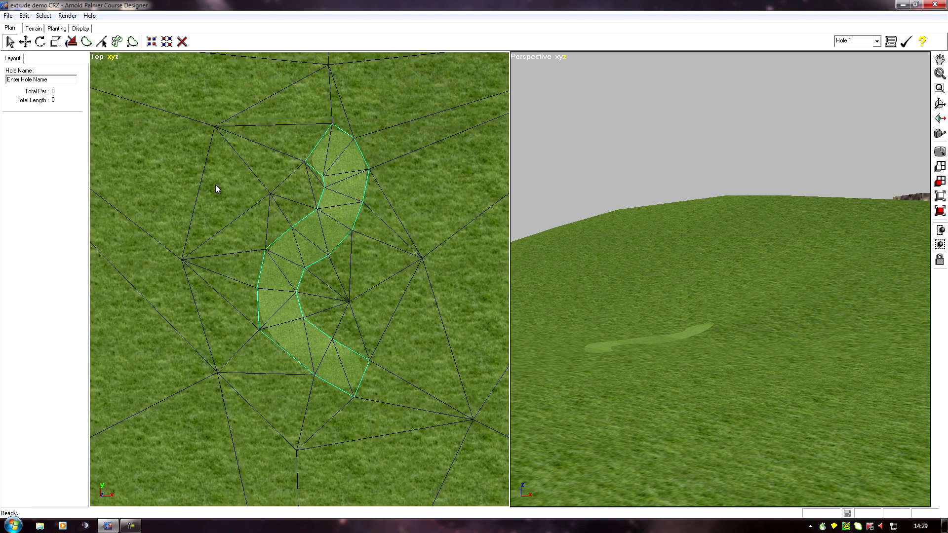
{"action": "mouse_move", "coordinate": [203, 239]}
{"action": "middle_mouse_down"}
{"action": "mouse_move", "coordinate": [194, 233]}
{"action": "mouse_move", "coordinate": [211, 239]}
{"action": "middle_mouse_up"}
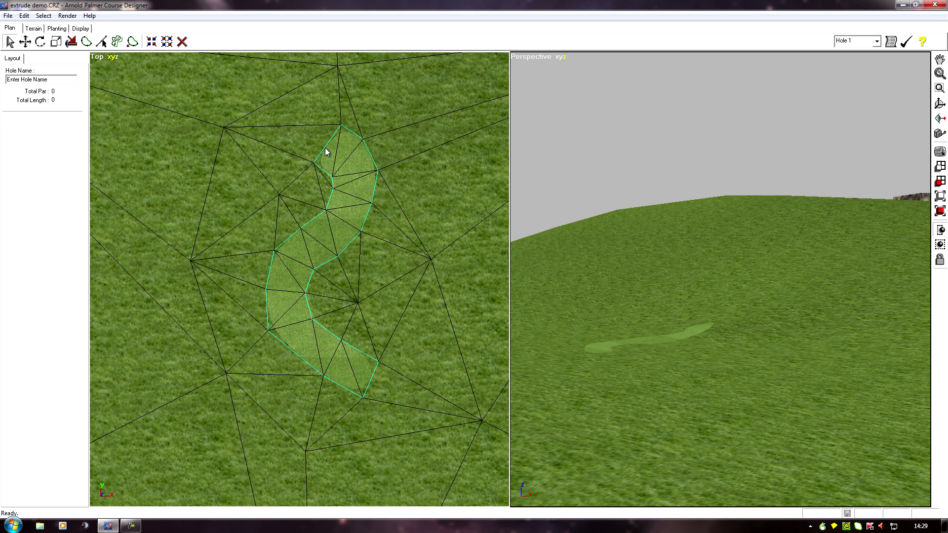
{"action": "middle_click_drag", "start_coordinate": [150, 180], "coordinate": [159, 200]}
{"action": "middle_click_drag", "start_coordinate": [180, 293], "coordinate": [207, 274]}
{"action": "scroll", "coordinate": [208, 275], "scroll_direction": "up", "scroll_amount": 3}
{"action": "middle_click_drag", "start_coordinate": [229, 360], "coordinate": [205, 324]}
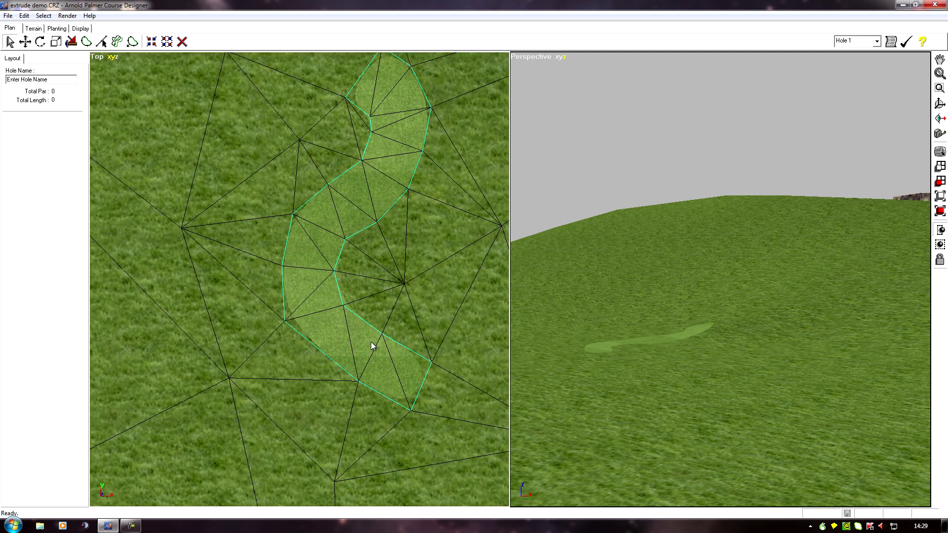
{"action": "middle_click_drag", "start_coordinate": [350, 110], "coordinate": [330, 193]}
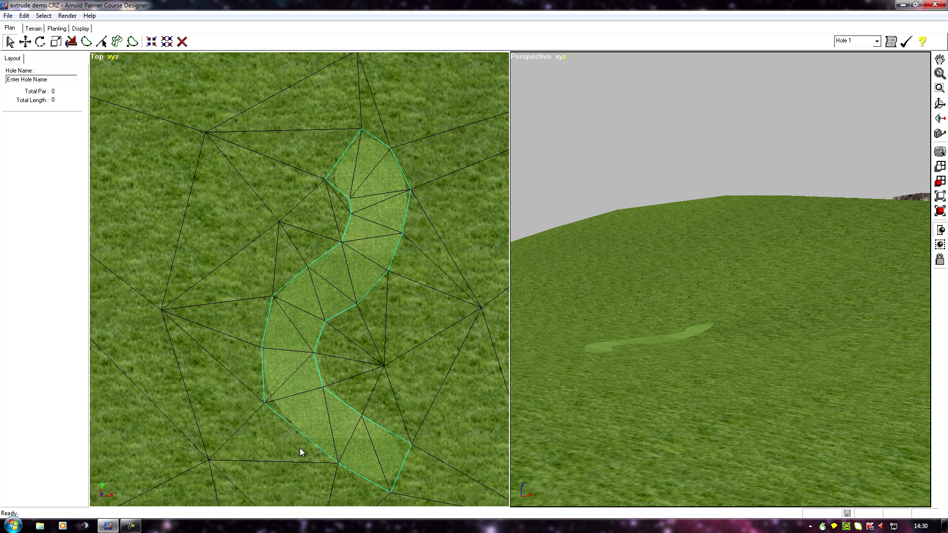
{"action": "scroll", "coordinate": [240, 376], "scroll_direction": "down", "scroll_amount": 2}
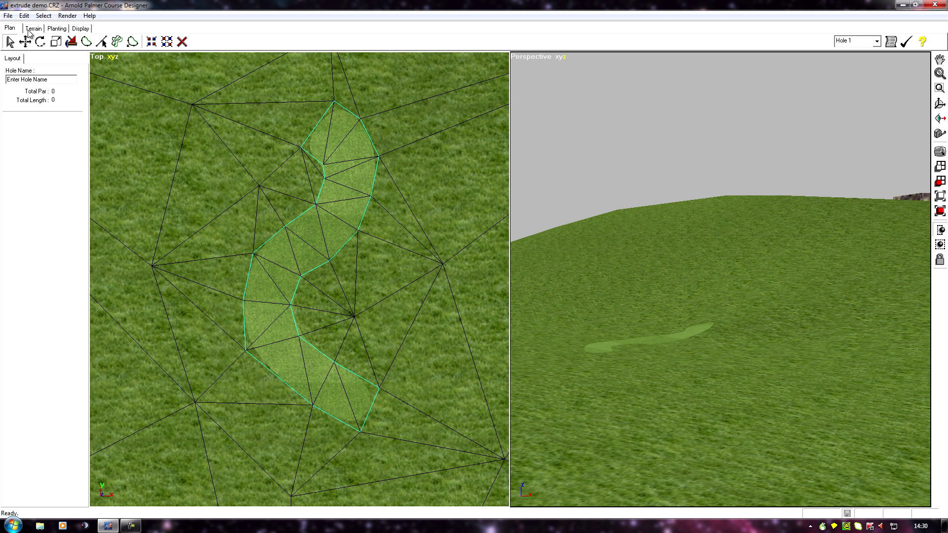
Select the S-shaped strip's faces on the terrain and apply the Bricks texture to them.
{"action": "left_click", "coordinate": [32, 29]}
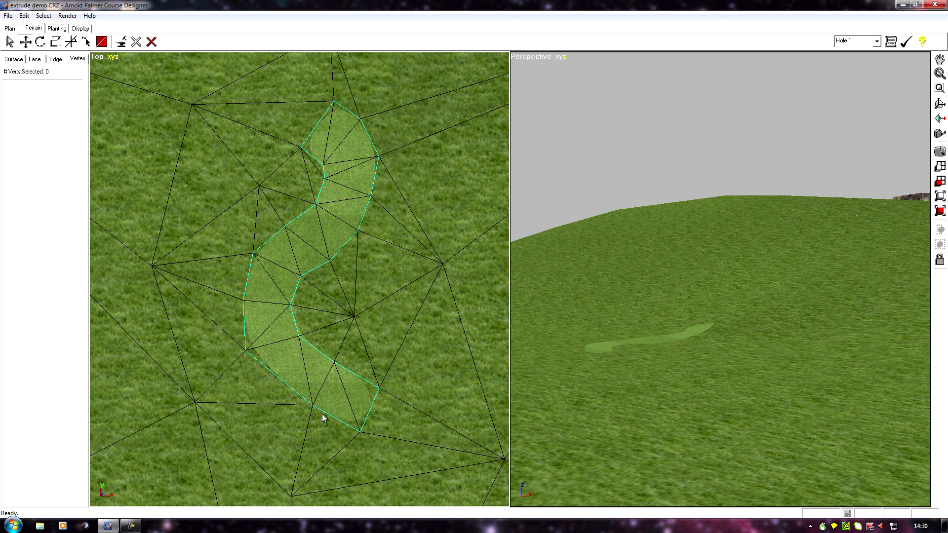
{"action": "middle_click_drag", "start_coordinate": [144, 253], "coordinate": [167, 229]}
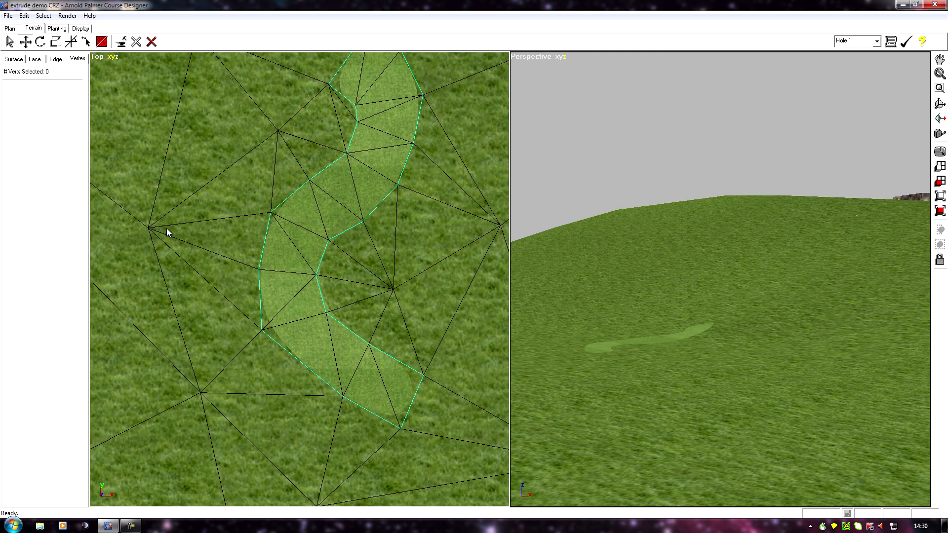
{"action": "scroll", "coordinate": [167, 228], "scroll_direction": "down", "scroll_amount": 1}
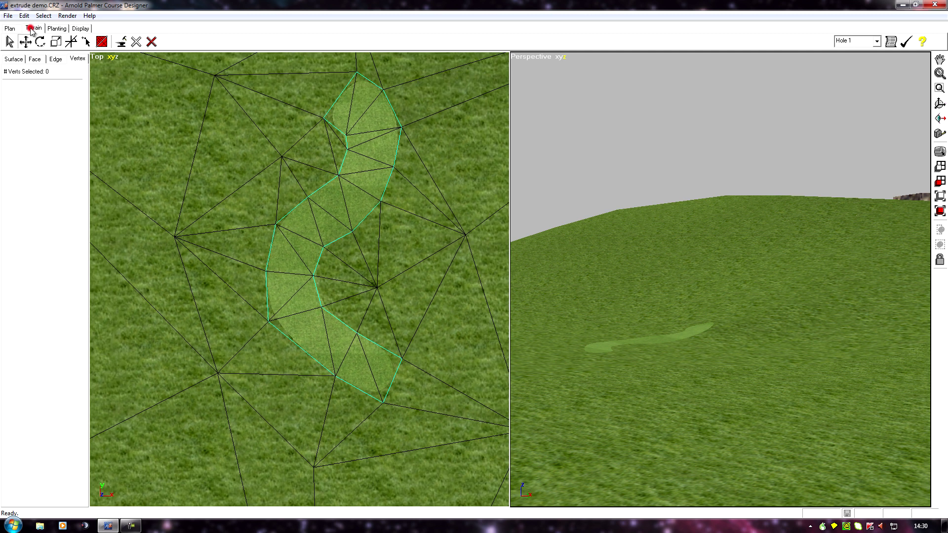
{"action": "left_click", "coordinate": [10, 42]}
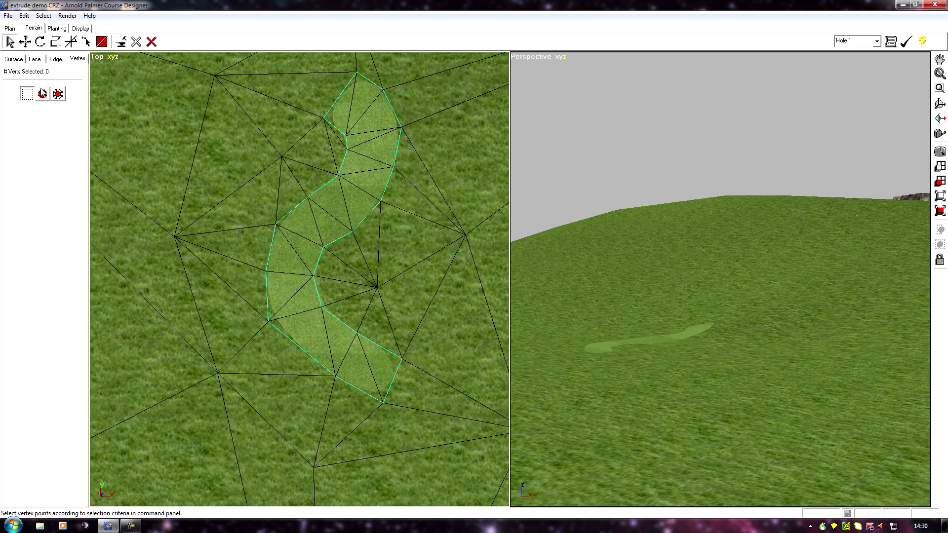
{"action": "left_click", "coordinate": [34, 58]}
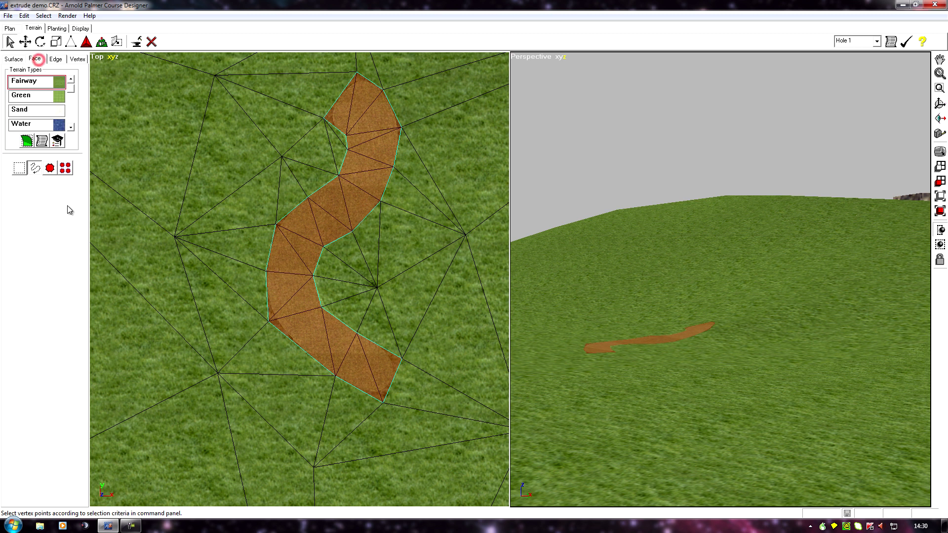
{"action": "left_click", "coordinate": [73, 89]}
{"action": "left_click", "coordinate": [26, 95]}
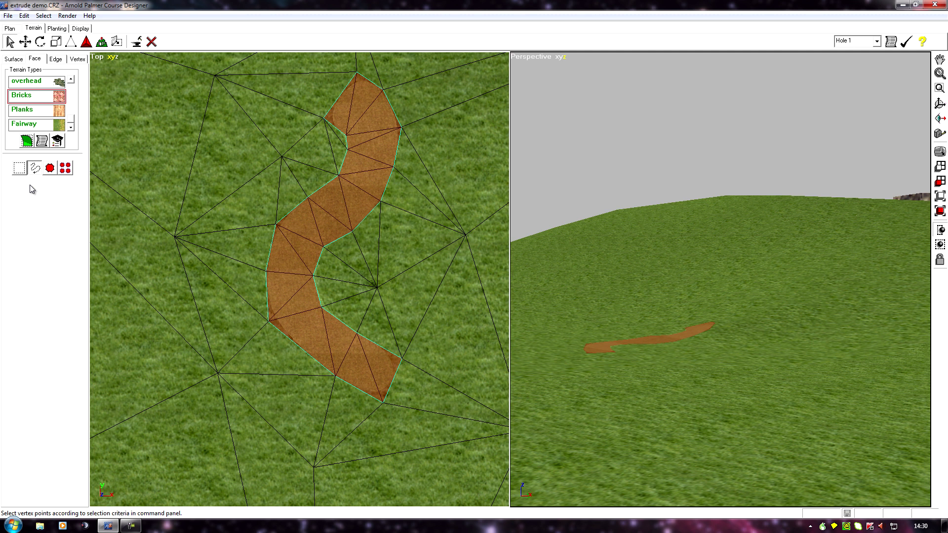
{"action": "left_click", "coordinate": [27, 141]}
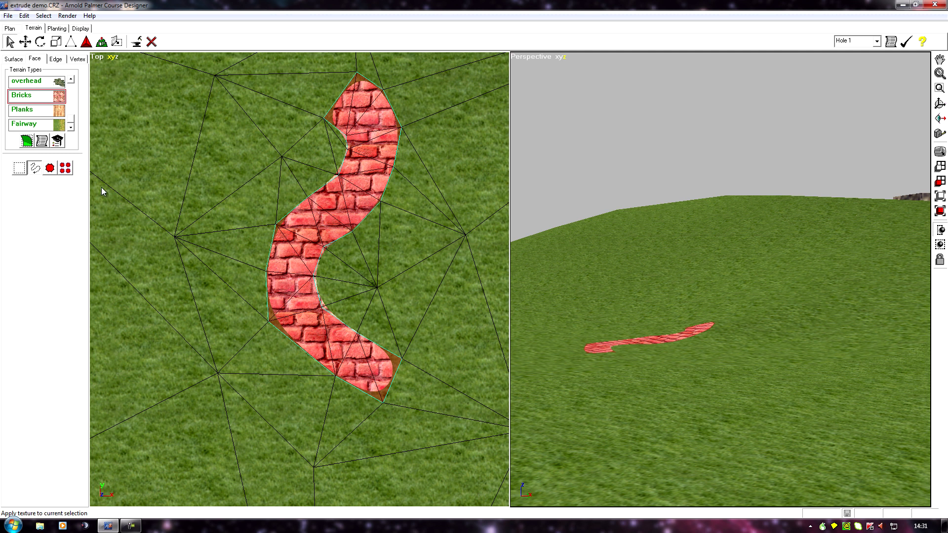
Create a new texture mapping of type Path for the brick-textured strip.
{"action": "middle_click_drag", "start_coordinate": [118, 188], "coordinate": [120, 176]}
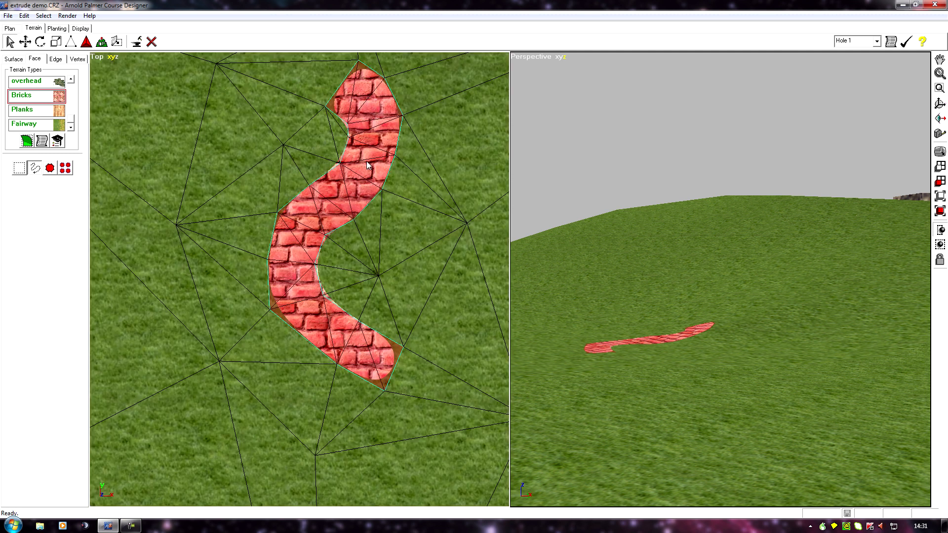
{"action": "left_click", "coordinate": [34, 59]}
{"action": "left_click", "coordinate": [116, 42]}
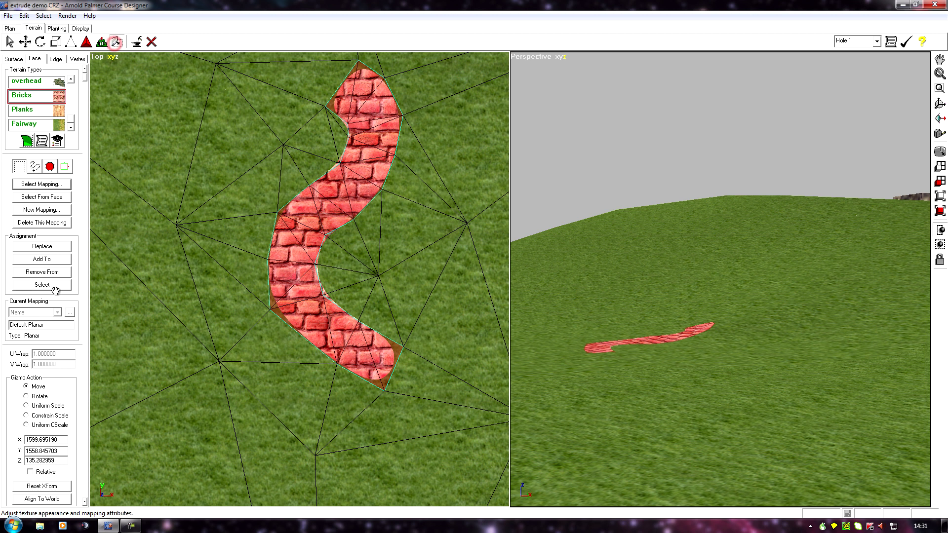
{"action": "left_click", "coordinate": [43, 211]}
{"action": "left_click", "coordinate": [462, 267]}
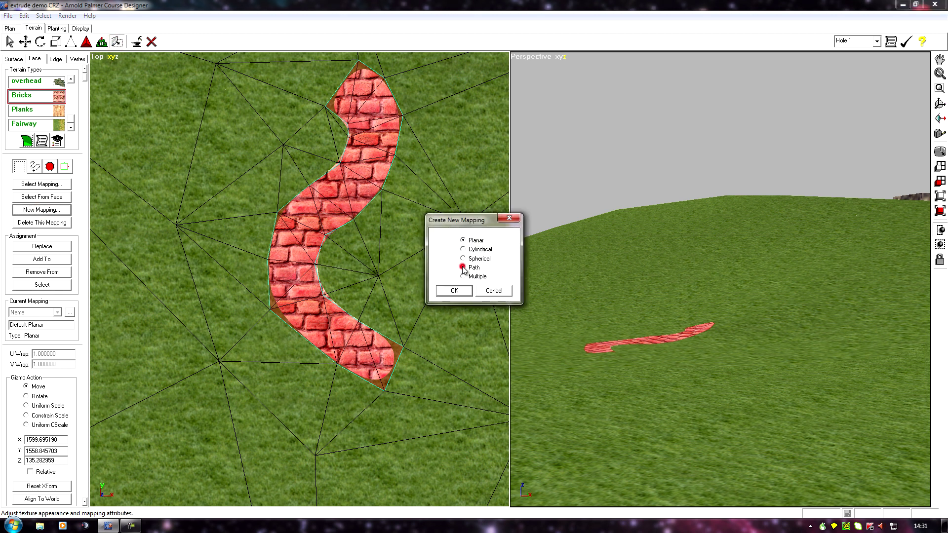
{"action": "left_click", "coordinate": [454, 291]}
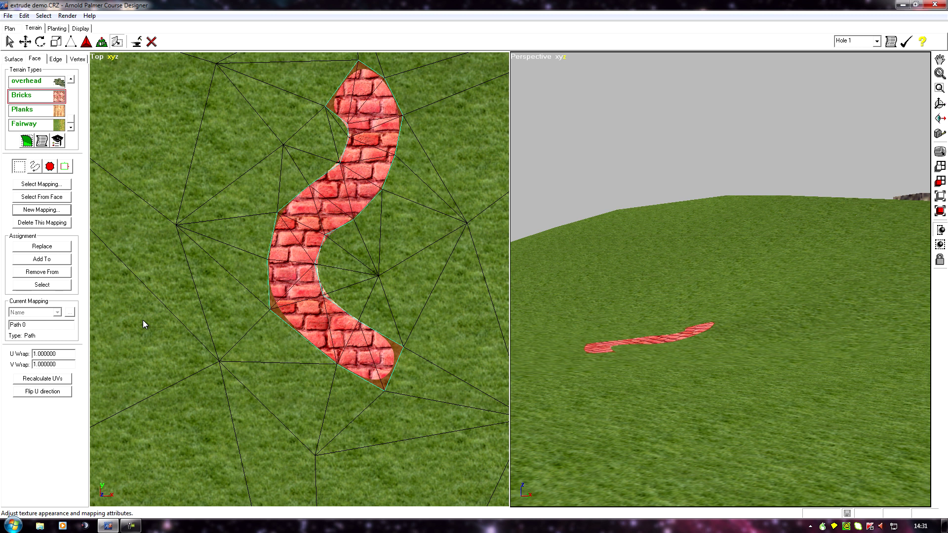
Name the new path mapping brick3.
{"action": "key", "text": "BackSpace"}
{"action": "key", "text": "BackSpace"}
{"action": "key", "text": "BackSpace"}
{"action": "key", "text": "BackSpace"}
{"action": "key", "text": "BackSpace"}
{"action": "key", "text": "BackSpace"}
{"action": "type", "text": "rick3"}
Pick the face at the strip's lower end and add the S-shaped strip's faces to the brick3 mapping.
{"action": "left_click", "coordinate": [50, 166]}
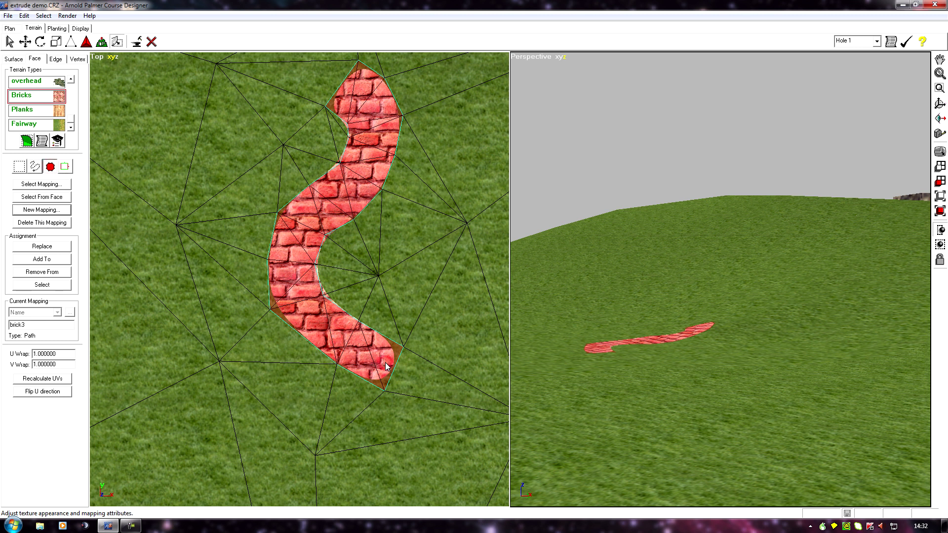
{"action": "left_click", "coordinate": [427, 434]}
{"action": "left_click", "coordinate": [383, 357]}
{"action": "left_click", "coordinate": [54, 261]}
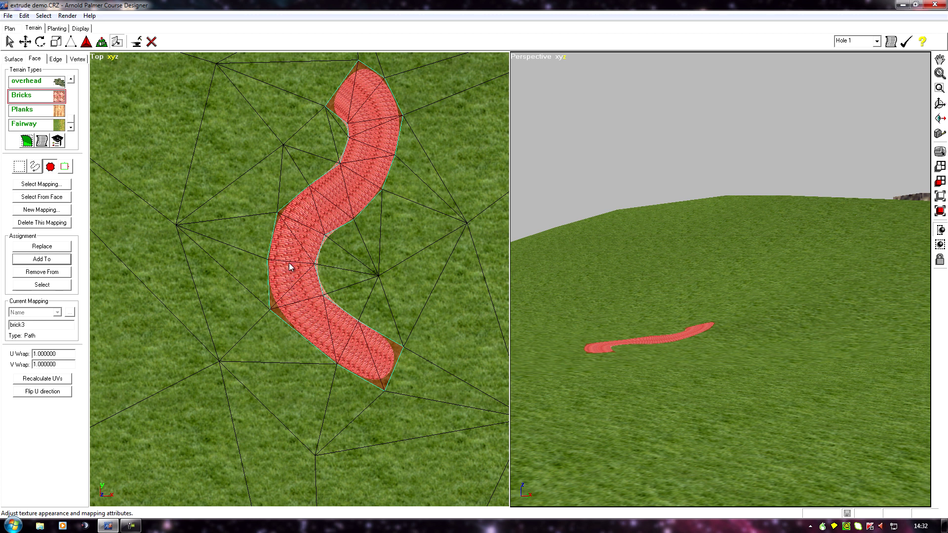
Inspect how the brick texture follows the strip's inner bend and its lower end.
{"action": "middle_click_drag", "start_coordinate": [220, 218], "coordinate": [217, 242]}
{"action": "scroll", "coordinate": [233, 268], "scroll_direction": "up", "scroll_amount": 6}
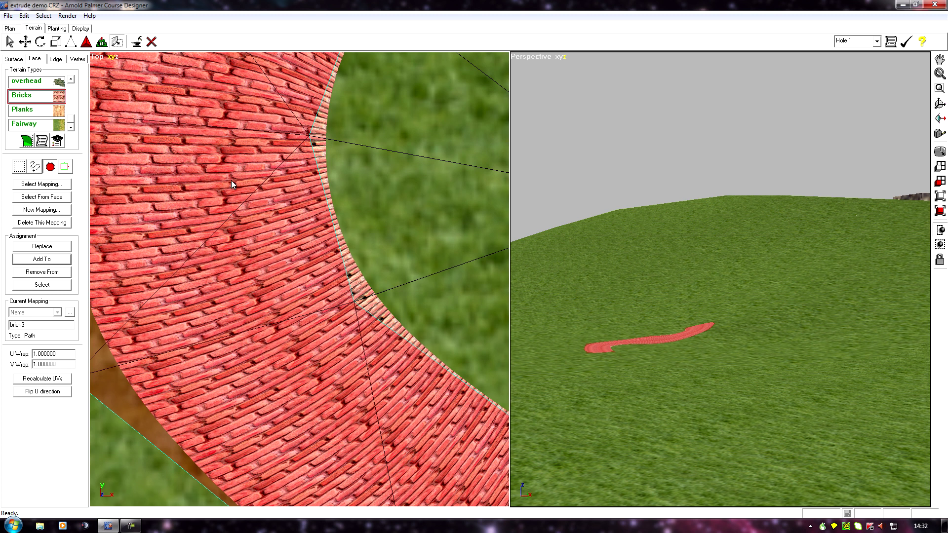
{"action": "scroll", "coordinate": [307, 390], "scroll_direction": "down", "scroll_amount": 3}
{"action": "middle_click_drag", "start_coordinate": [282, 433], "coordinate": [261, 383]}
{"action": "scroll", "coordinate": [216, 304], "scroll_direction": "down", "scroll_amount": 2}
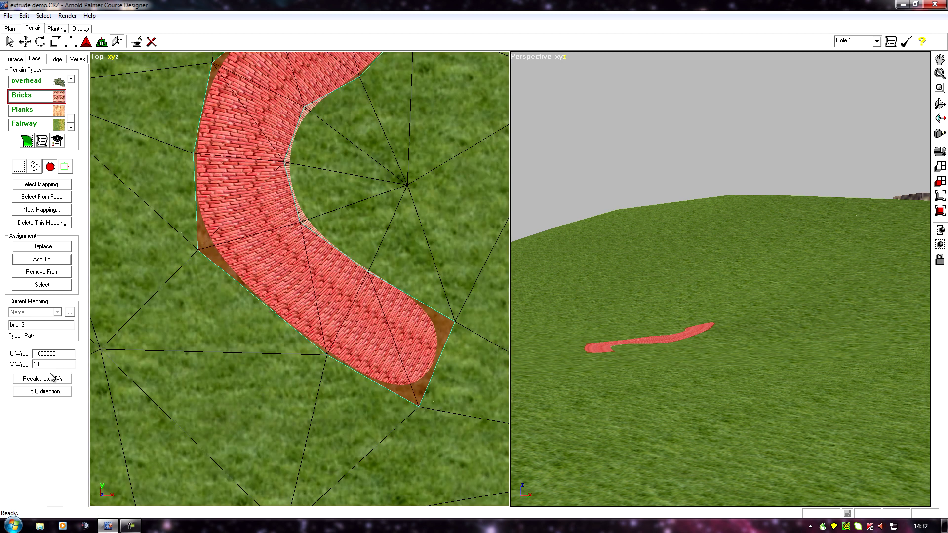
{"action": "mouse_move", "coordinate": [241, 396]}
{"action": "middle_mouse_down"}
{"action": "mouse_move", "coordinate": [207, 393]}
{"action": "mouse_move", "coordinate": [239, 414]}
{"action": "middle_mouse_up"}
{"action": "scroll", "coordinate": [239, 414], "scroll_direction": "up", "scroll_amount": 4}
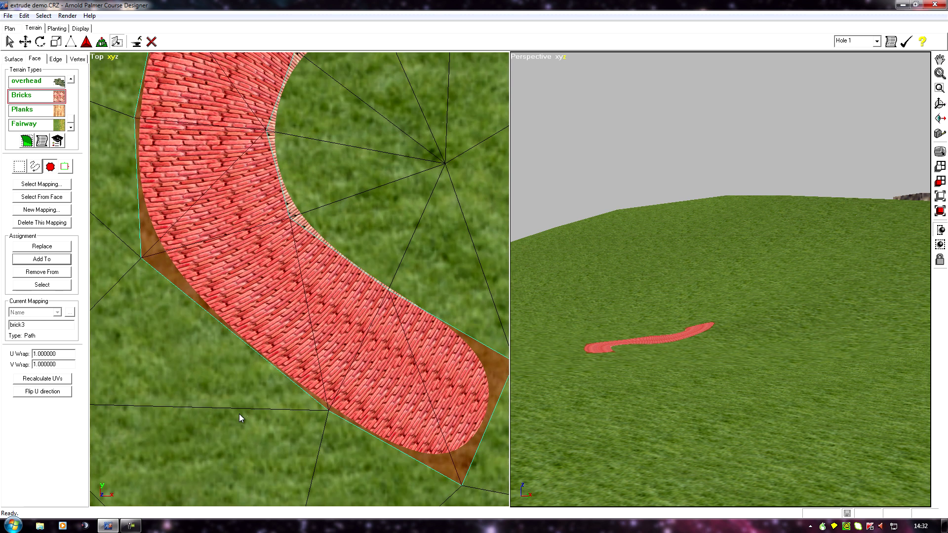
{"action": "middle_click_drag", "start_coordinate": [322, 436], "coordinate": [260, 414]}
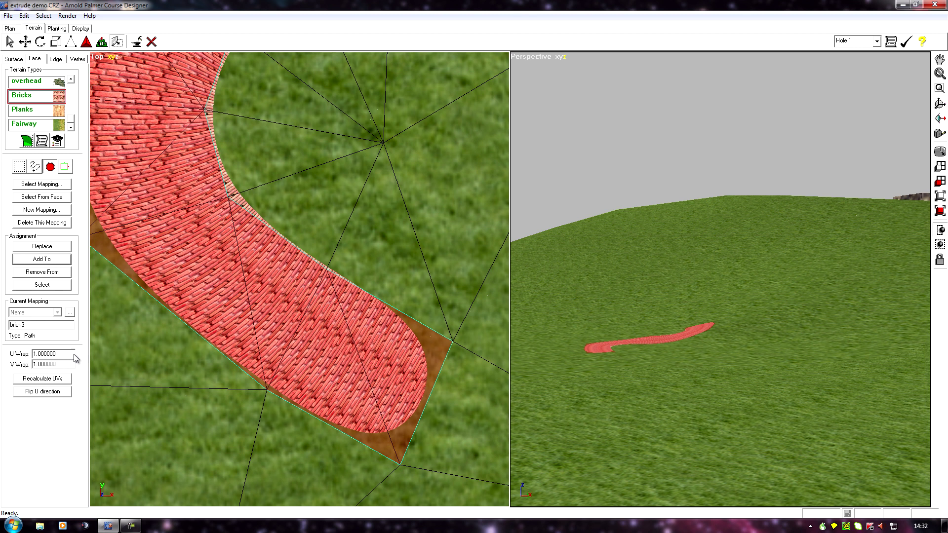
{"action": "middle_click_drag", "start_coordinate": [263, 410], "coordinate": [289, 410]}
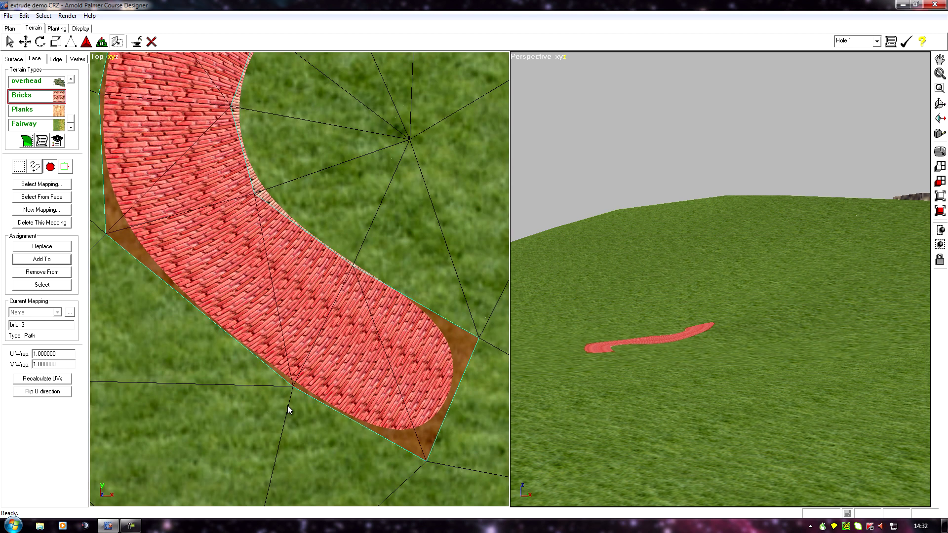
{"action": "left_click", "coordinate": [40, 353]}
{"action": "middle_click_drag", "start_coordinate": [258, 408], "coordinate": [289, 383]}
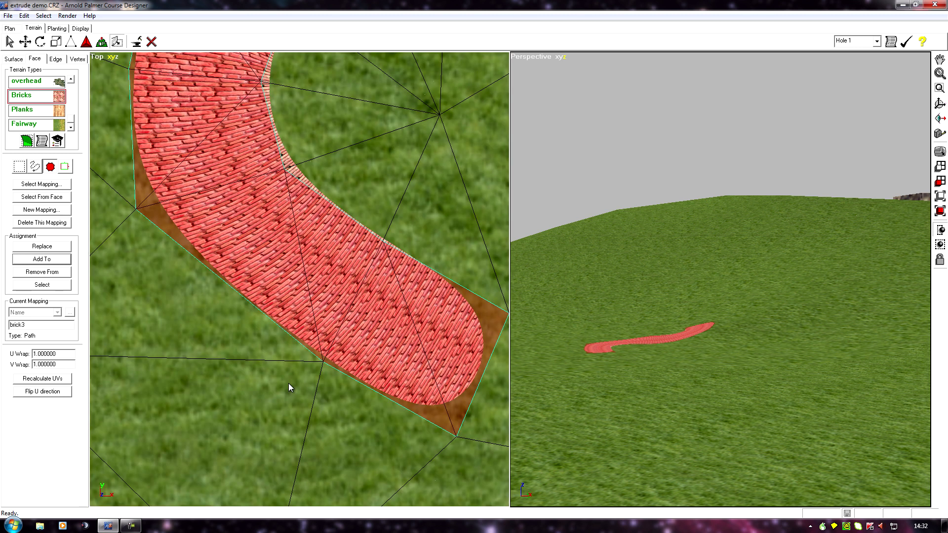
{"action": "mouse_move", "coordinate": [362, 440]}
{"action": "middle_mouse_down"}
{"action": "mouse_move", "coordinate": [318, 424]}
{"action": "mouse_move", "coordinate": [308, 430]}
{"action": "mouse_move", "coordinate": [288, 416]}
{"action": "middle_mouse_up"}
{"action": "scroll", "coordinate": [288, 416], "scroll_direction": "up", "scroll_amount": 2}
{"action": "scroll", "coordinate": [288, 416], "scroll_direction": "up", "scroll_amount": 3}
{"action": "scroll", "coordinate": [288, 416], "scroll_direction": "down", "scroll_amount": 4}
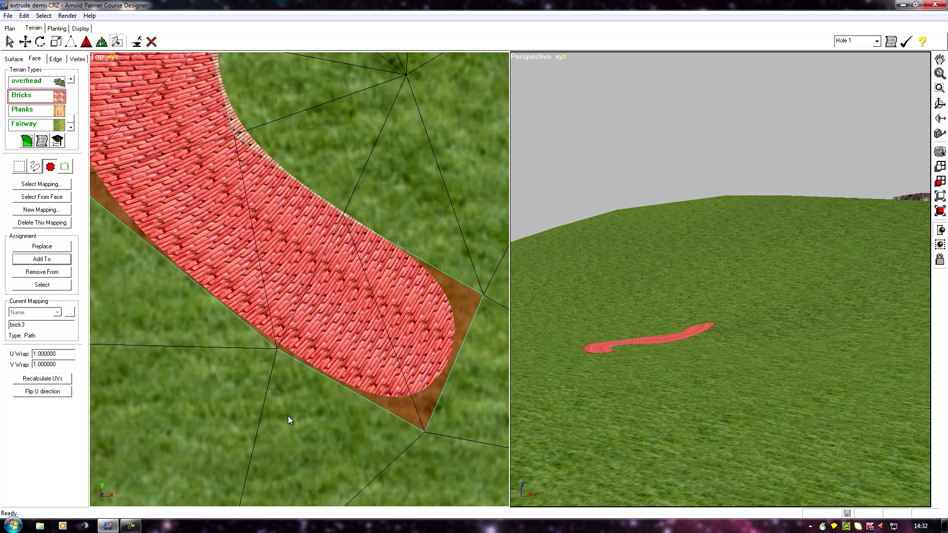
Set the brick3 mapping's V Wrap to 10.
{"action": "mouse_move", "coordinate": [268, 442]}
{"action": "middle_mouse_down"}
{"action": "mouse_move", "coordinate": [232, 416]}
{"action": "mouse_move", "coordinate": [199, 434]}
{"action": "middle_mouse_up"}
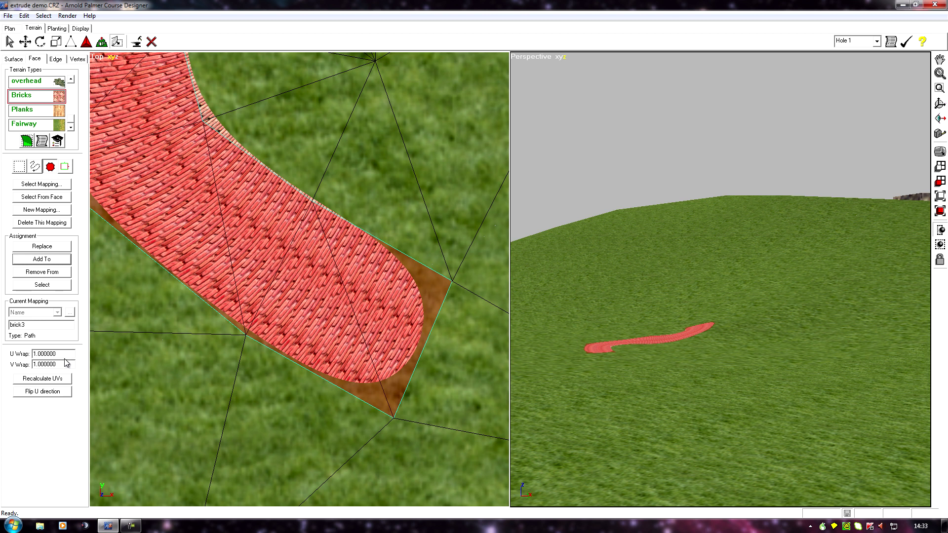
{"action": "mouse_move", "coordinate": [192, 358]}
{"action": "middle_mouse_down"}
{"action": "mouse_move", "coordinate": [227, 379]}
{"action": "mouse_move", "coordinate": [264, 370]}
{"action": "middle_mouse_up"}
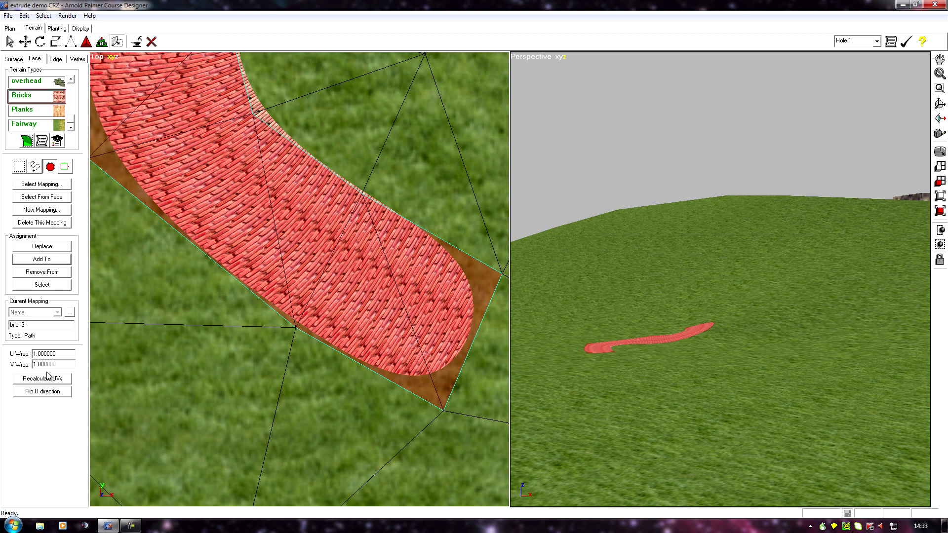
{"action": "double_click", "coordinate": [66, 365]}
{"action": "type", "text": "10"}
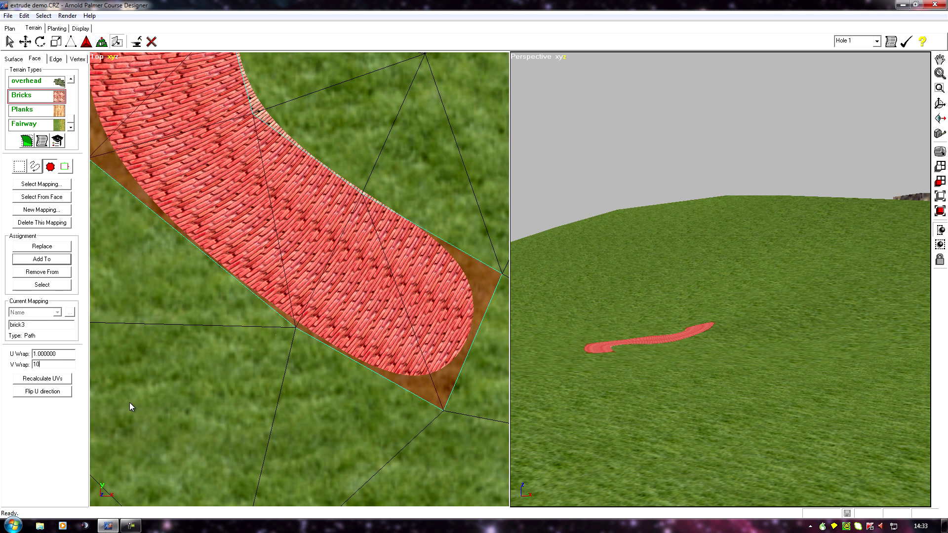
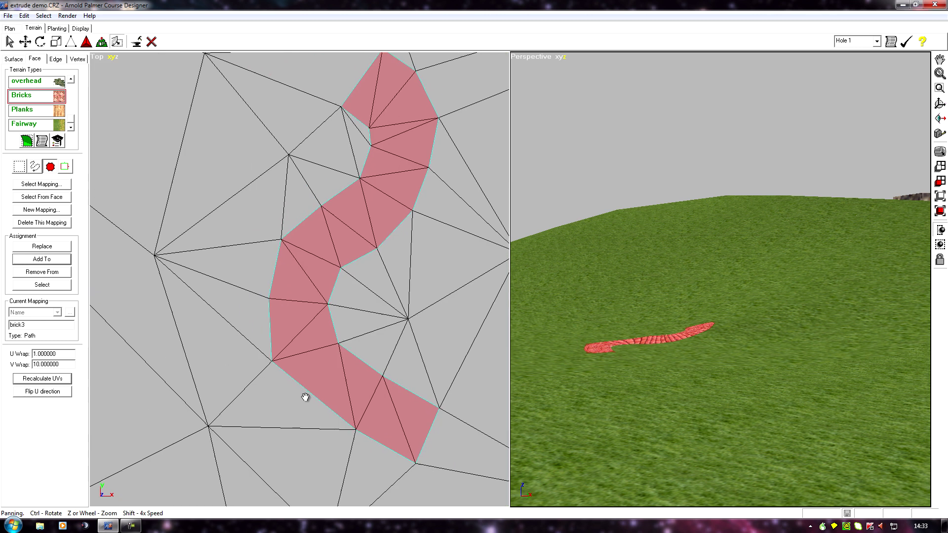
Examine how the bricks follow the S-shaped strip's bends and both ends with the current wrap.
{"action": "scroll", "coordinate": [312, 404], "scroll_direction": "up", "scroll_amount": 2}
{"action": "scroll", "coordinate": [281, 331], "scroll_direction": "down", "scroll_amount": 5}
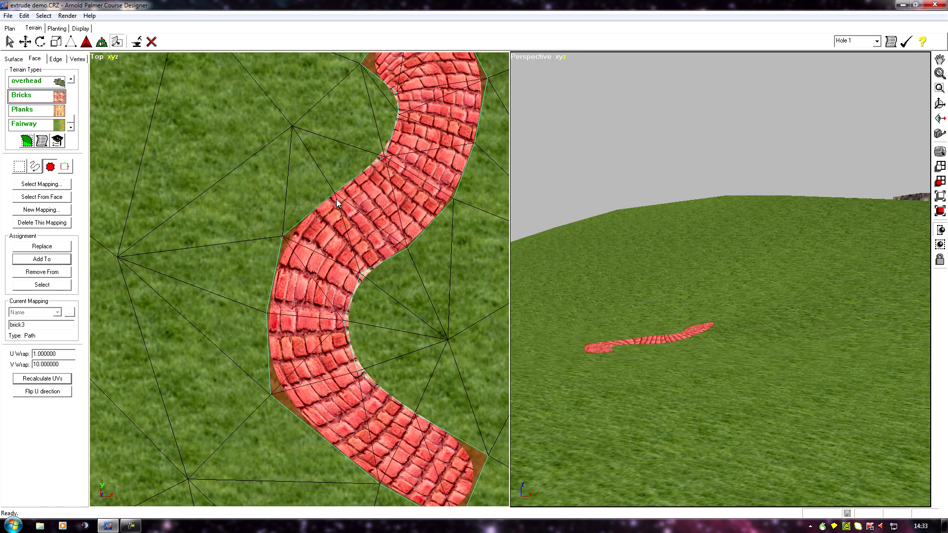
{"action": "left_click_drag", "start_coordinate": [286, 395], "coordinate": [308, 415]}
{"action": "middle_click_drag", "start_coordinate": [308, 416], "coordinate": [306, 414]}
{"action": "middle_click_drag", "start_coordinate": [250, 290], "coordinate": [260, 344]}
{"action": "scroll", "coordinate": [214, 265], "scroll_direction": "up", "scroll_amount": 5}
{"action": "scroll", "coordinate": [223, 285], "scroll_direction": "down", "scroll_amount": 4}
{"action": "middle_click_drag", "start_coordinate": [185, 239], "coordinate": [223, 338]}
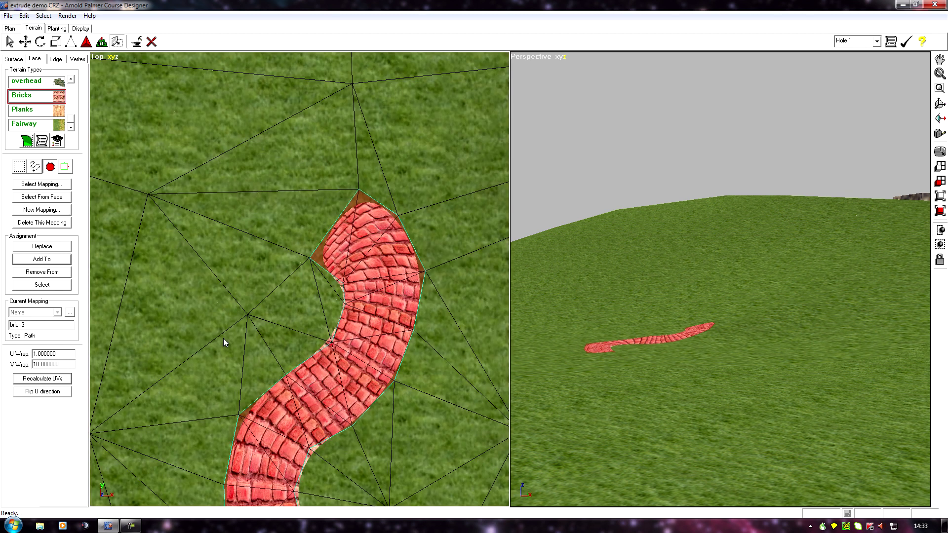
{"action": "scroll", "coordinate": [225, 328], "scroll_direction": "down", "scroll_amount": 2}
{"action": "left_click_drag", "start_coordinate": [224, 319], "coordinate": [230, 238]}
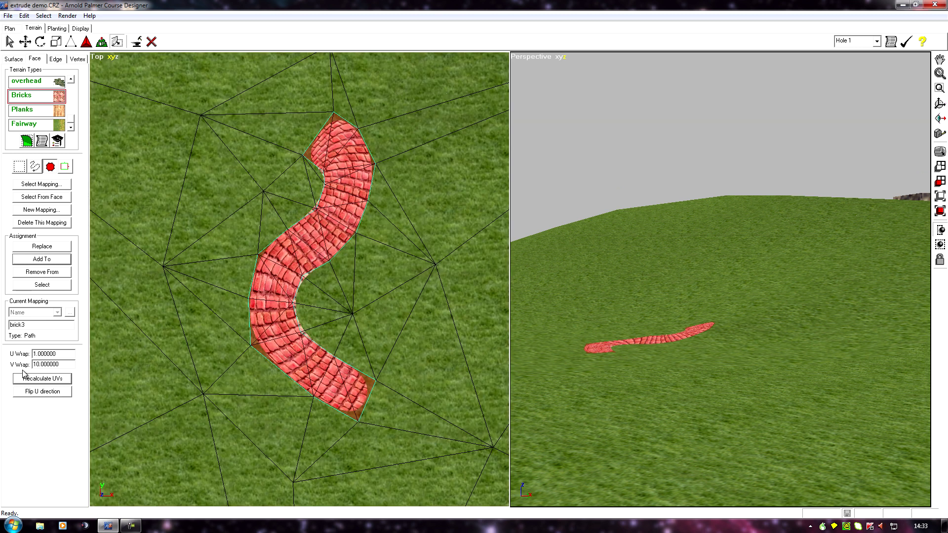
Set the brick3 mapping's V Wrap to 6 and recalculate its UVs.
{"action": "double_click", "coordinate": [53, 365]}
{"action": "type", "text": "6"}
{"action": "left_click", "coordinate": [42, 378]}
Check the brick proportions up close along the strip's lower bend and its upper end.
{"action": "middle_click_drag", "start_coordinate": [196, 422], "coordinate": [187, 384]}
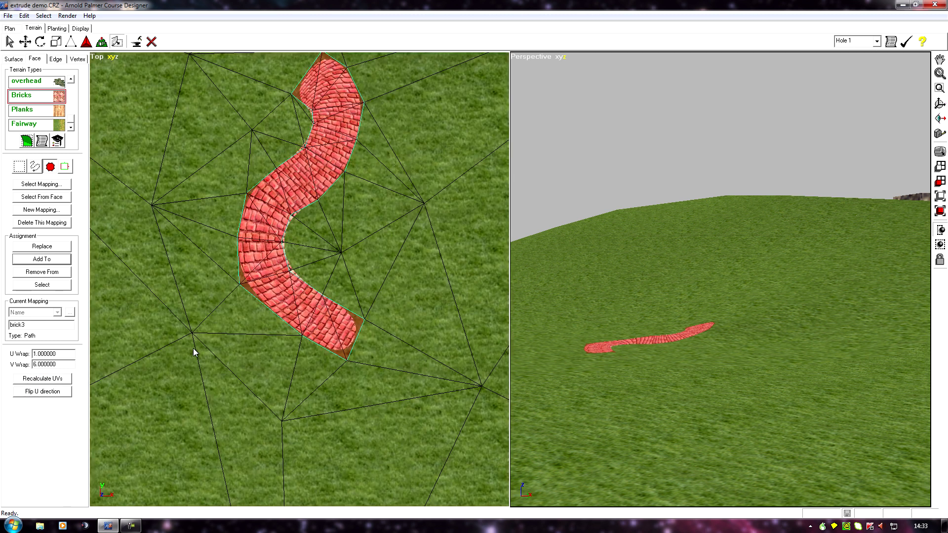
{"action": "scroll", "coordinate": [193, 348], "scroll_direction": "up", "scroll_amount": 3}
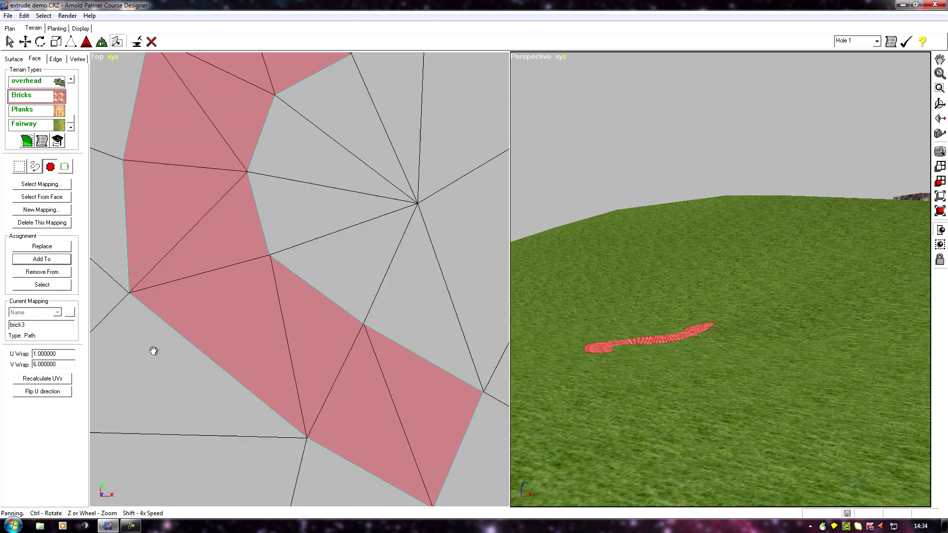
{"action": "middle_click_drag", "start_coordinate": [153, 349], "coordinate": [207, 390]}
{"action": "scroll", "coordinate": [208, 390], "scroll_direction": "down", "scroll_amount": 3}
{"action": "middle_click_drag", "start_coordinate": [152, 226], "coordinate": [140, 318]}
{"action": "scroll", "coordinate": [165, 341], "scroll_direction": "up", "scroll_amount": 2}
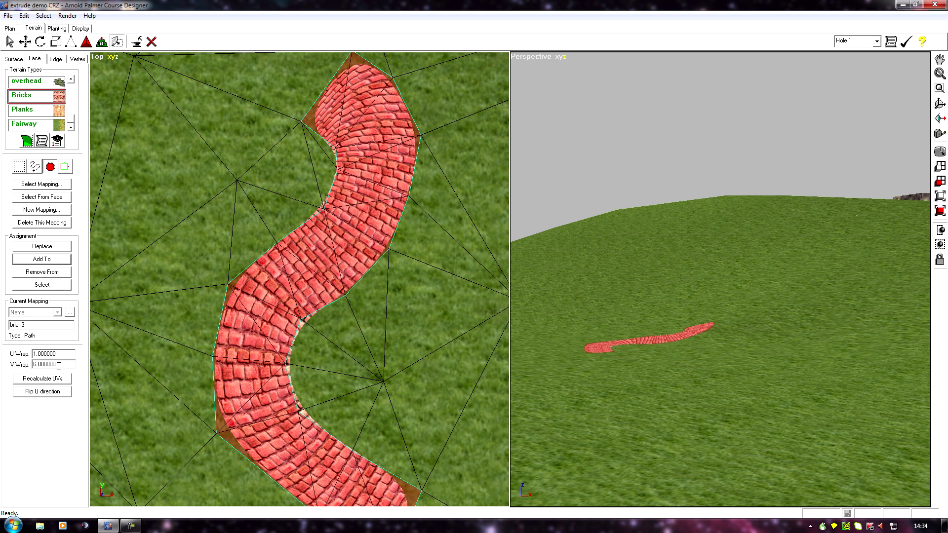
{"action": "scroll", "coordinate": [58, 366], "scroll_direction": "down", "scroll_amount": 1}
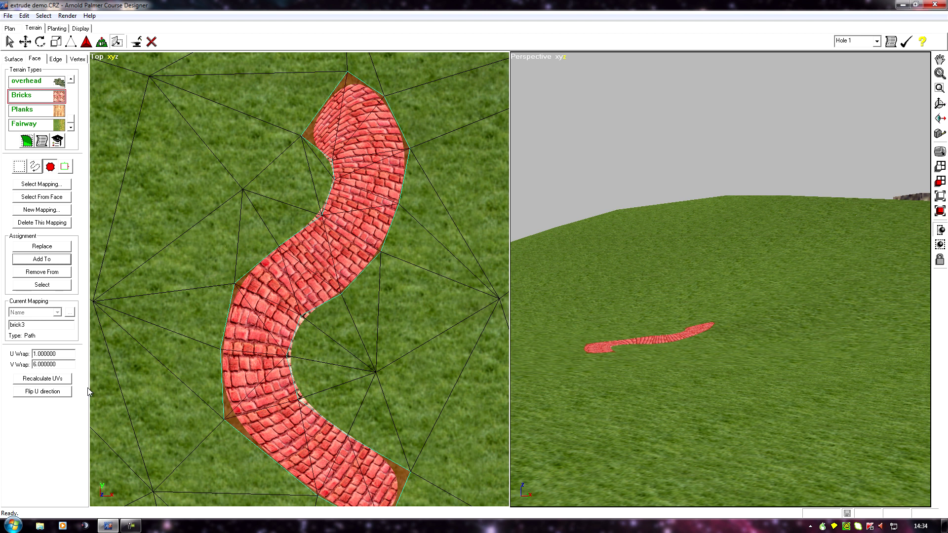
Set the brick3 mapping's U Wrap to 0.5 and V Wrap to 12, and recalculate its UVs.
{"action": "double_click", "coordinate": [60, 364]}
{"action": "type", "text": "12"}
{"action": "double_click", "coordinate": [59, 354]}
{"action": "key", "text": "BackSpace"}
{"action": "left_click", "coordinate": [44, 381]}
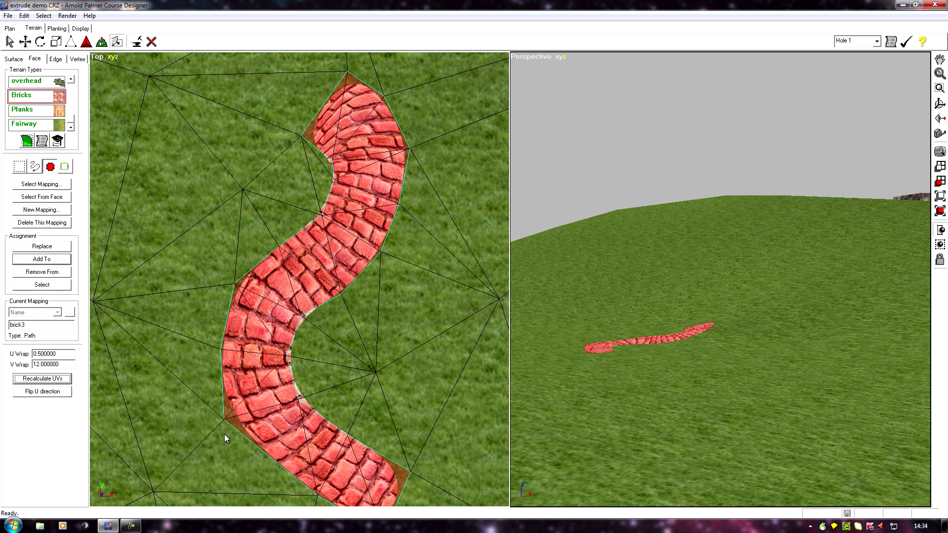
Inspect the enlarged bricks' size and direction along the whole S-shaped strip.
{"action": "middle_click_drag", "start_coordinate": [209, 458], "coordinate": [187, 402]}
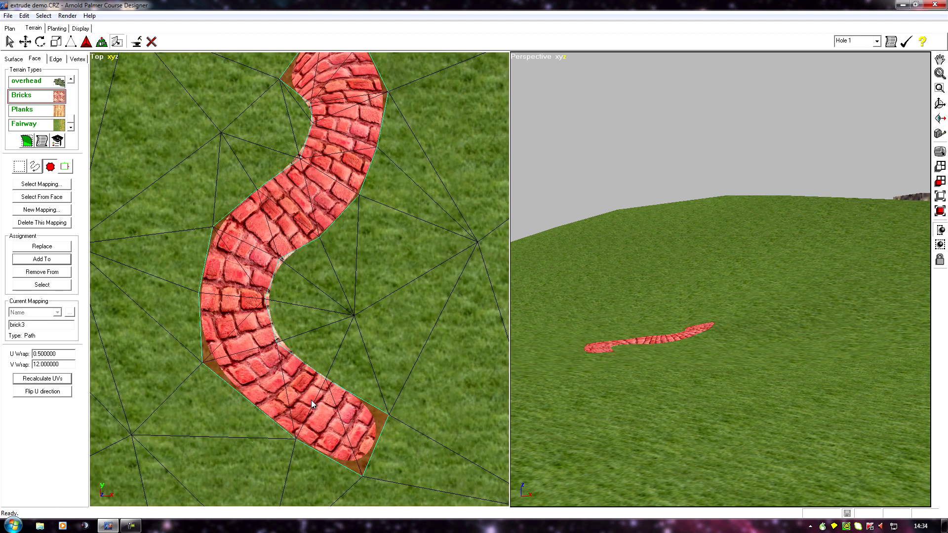
{"action": "scroll", "coordinate": [197, 466], "scroll_direction": "down", "scroll_amount": 3}
{"action": "middle_click_drag", "start_coordinate": [163, 394], "coordinate": [182, 438]}
{"action": "scroll", "coordinate": [181, 438], "scroll_direction": "up", "scroll_amount": 7}
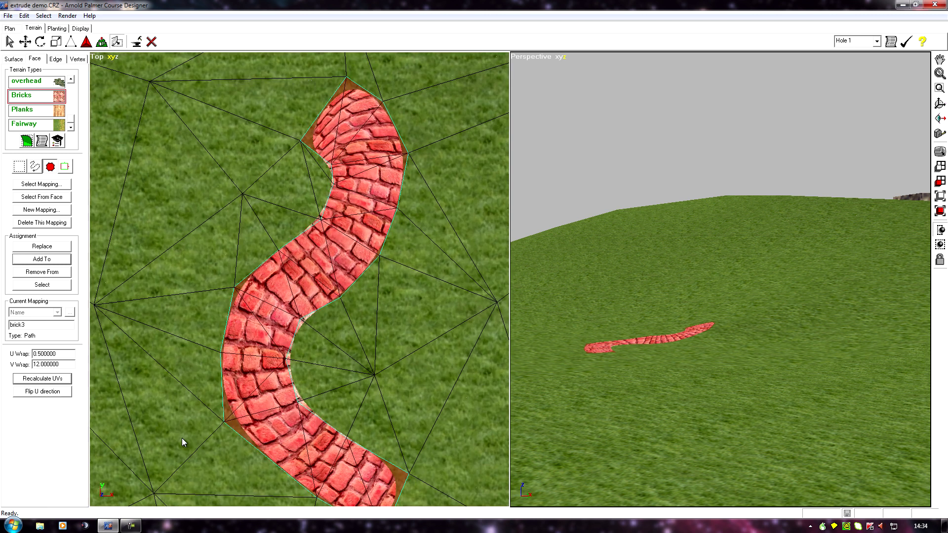
{"action": "scroll", "coordinate": [182, 441], "scroll_direction": "down", "scroll_amount": 3}
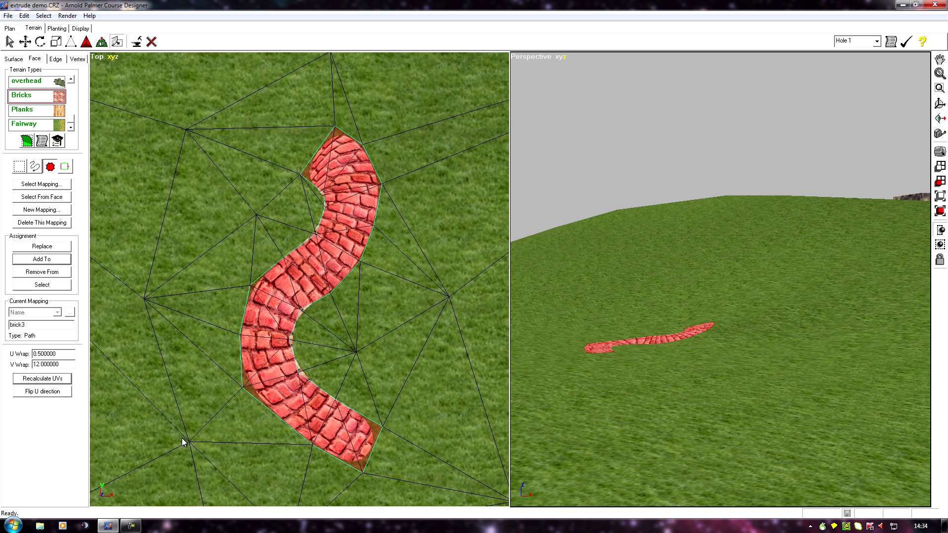
{"action": "scroll", "coordinate": [182, 437], "scroll_direction": "down", "scroll_amount": 1}
{"action": "scroll", "coordinate": [182, 437], "scroll_direction": "up", "scroll_amount": 1}
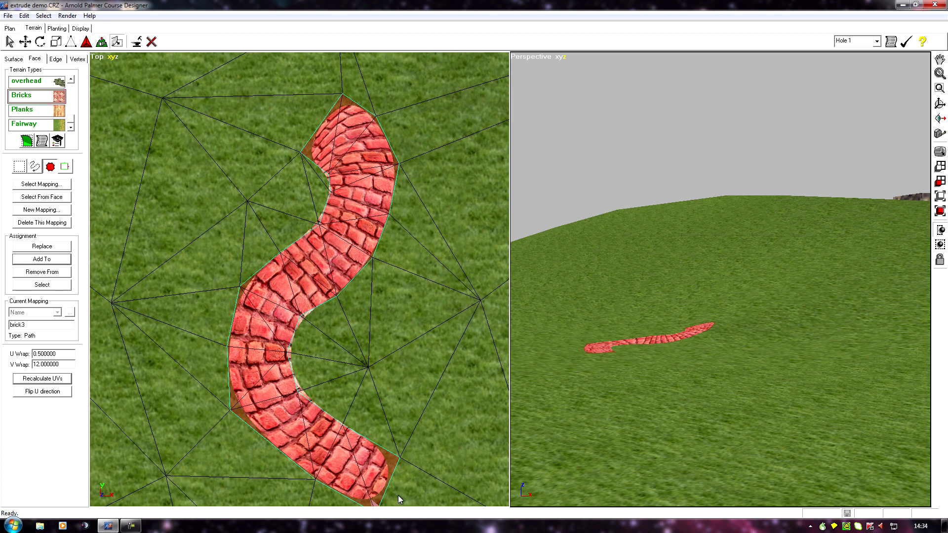
{"action": "scroll", "coordinate": [392, 489], "scroll_direction": "down", "scroll_amount": 1}
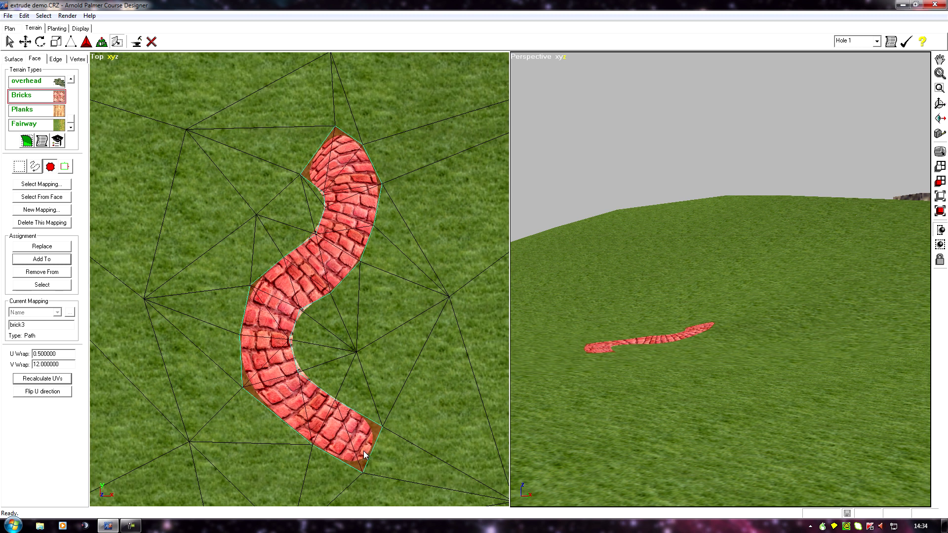
{"action": "middle_click_drag", "start_coordinate": [198, 445], "coordinate": [195, 393]}
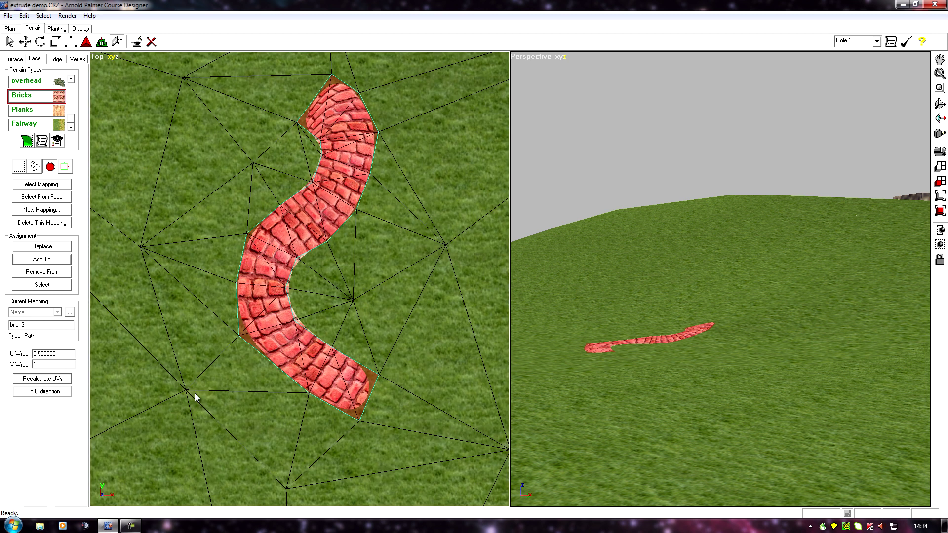
{"action": "middle_click_drag", "start_coordinate": [196, 398], "coordinate": [227, 431]}
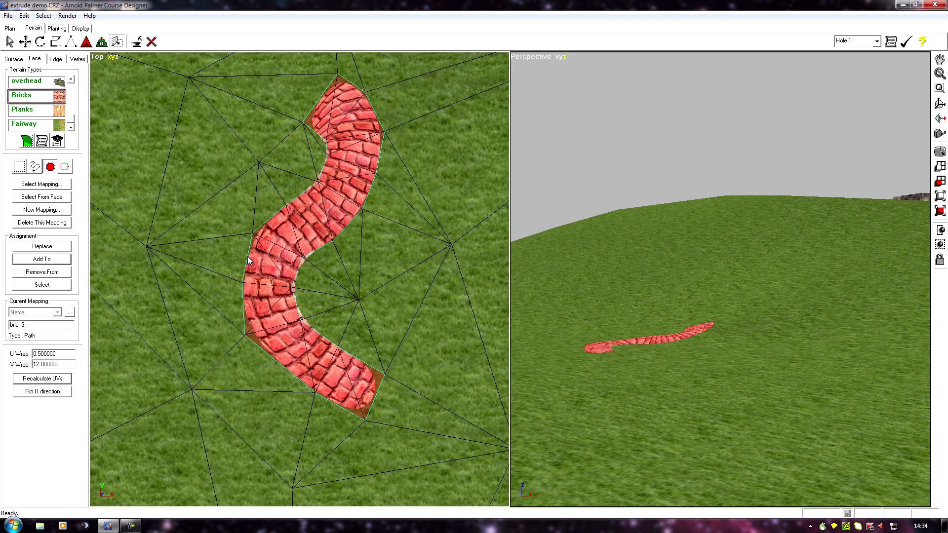
{"action": "middle_click_drag", "start_coordinate": [252, 247], "coordinate": [214, 402]}
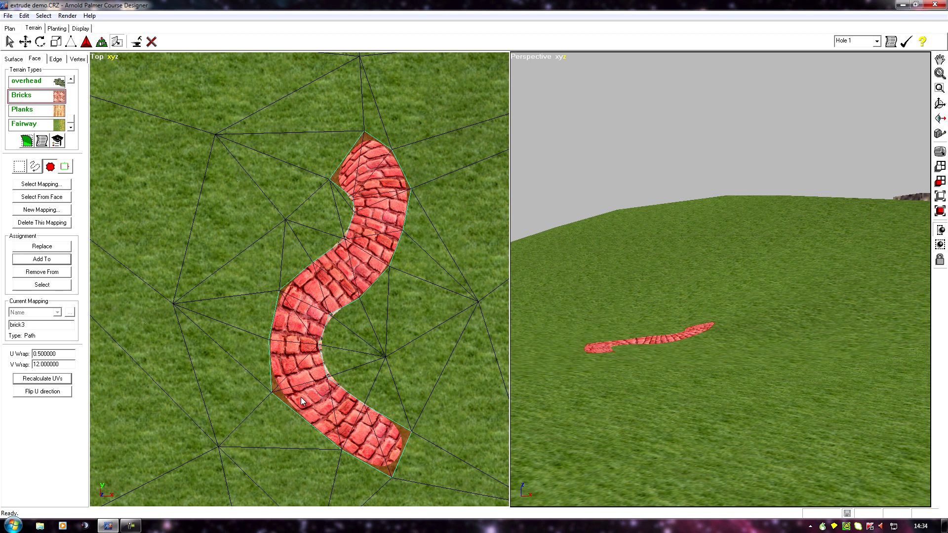
{"action": "middle_click_drag", "start_coordinate": [163, 385], "coordinate": [151, 409]}
{"action": "scroll", "coordinate": [150, 408], "scroll_direction": "down", "scroll_amount": 2}
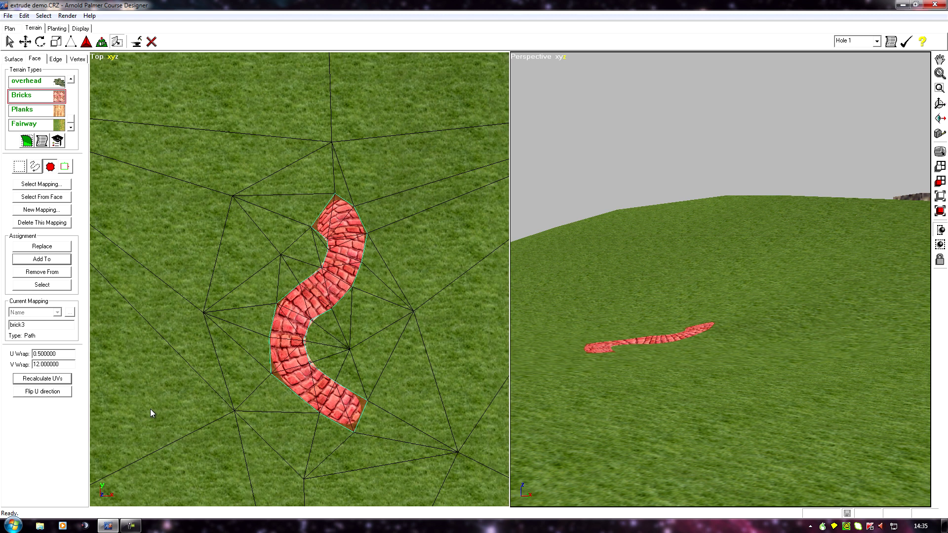
{"action": "scroll", "coordinate": [226, 379], "scroll_direction": "up", "scroll_amount": 2}
{"action": "scroll", "coordinate": [227, 379], "scroll_direction": "up", "scroll_amount": 1}
{"action": "middle_click_drag", "start_coordinate": [192, 339], "coordinate": [181, 380]}
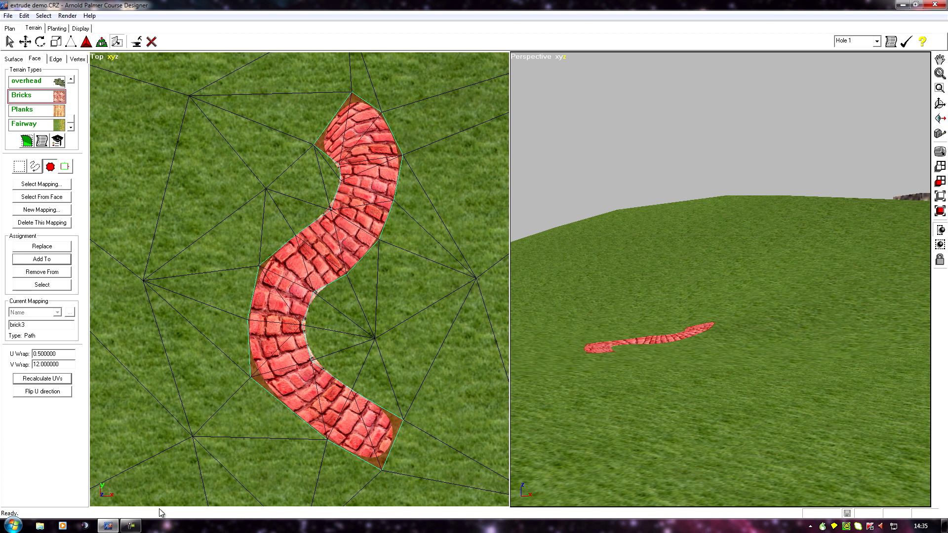
Switch to Photoshop and open the texture wall1024.tga from the stuff folder.
{"action": "mouse_move", "coordinate": [137, 527]}
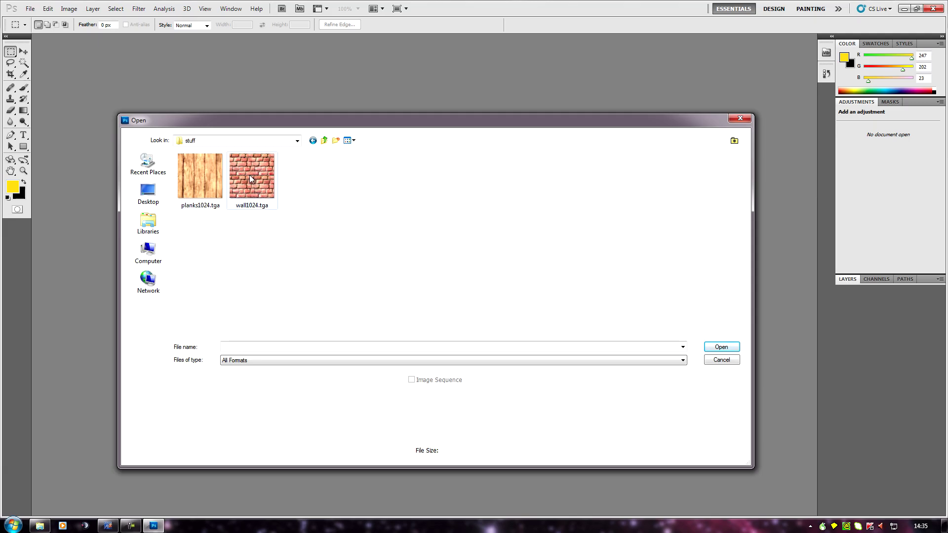
{"action": "left_click", "coordinate": [250, 176]}
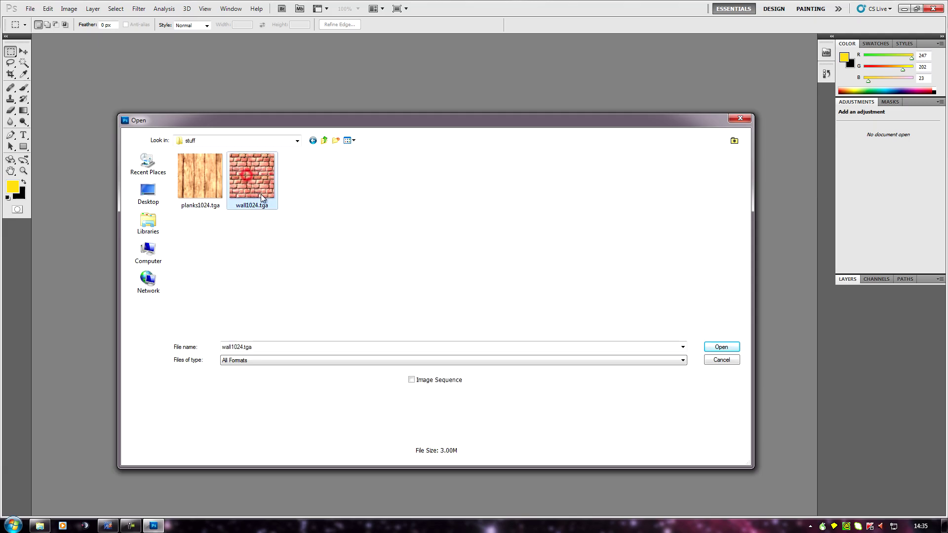
{"action": "left_click", "coordinate": [720, 348]}
{"action": "left_click", "coordinate": [722, 347]}
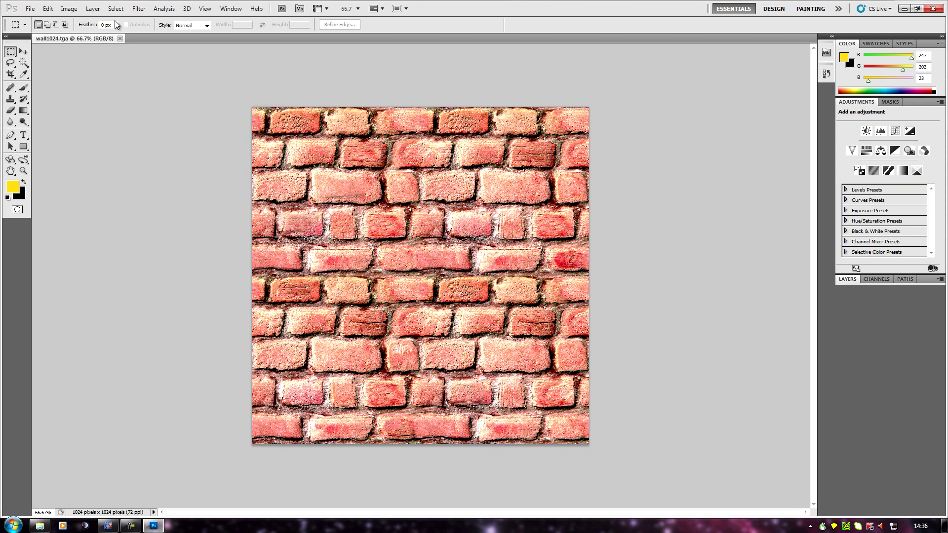
Rotate the brick wall image 90° clockwise and save it under its existing file name.
{"action": "left_click", "coordinate": [69, 10]}
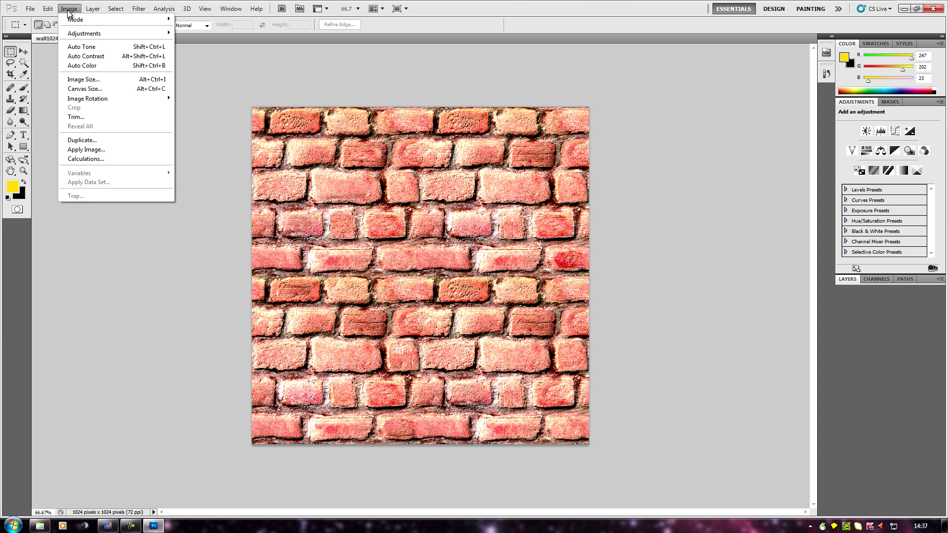
{"action": "mouse_move", "coordinate": [113, 97]}
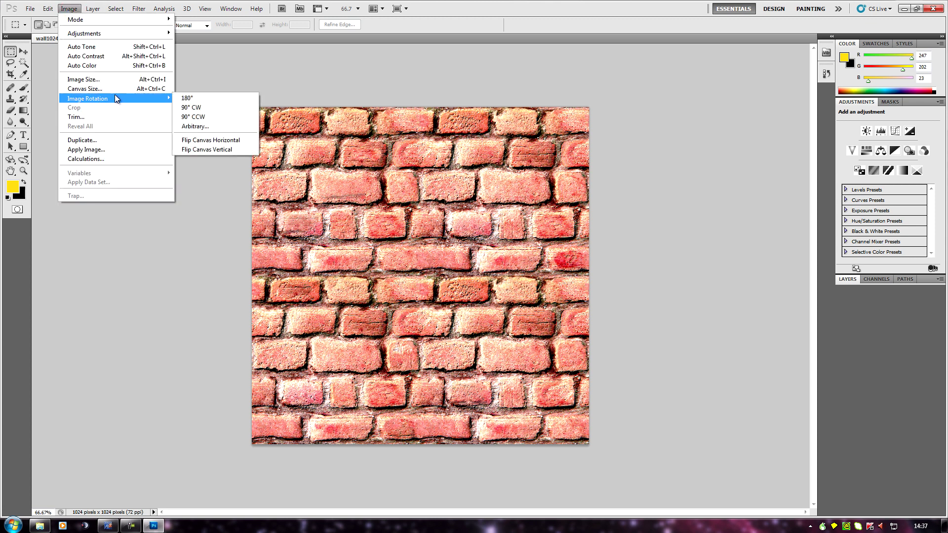
{"action": "left_click", "coordinate": [205, 109]}
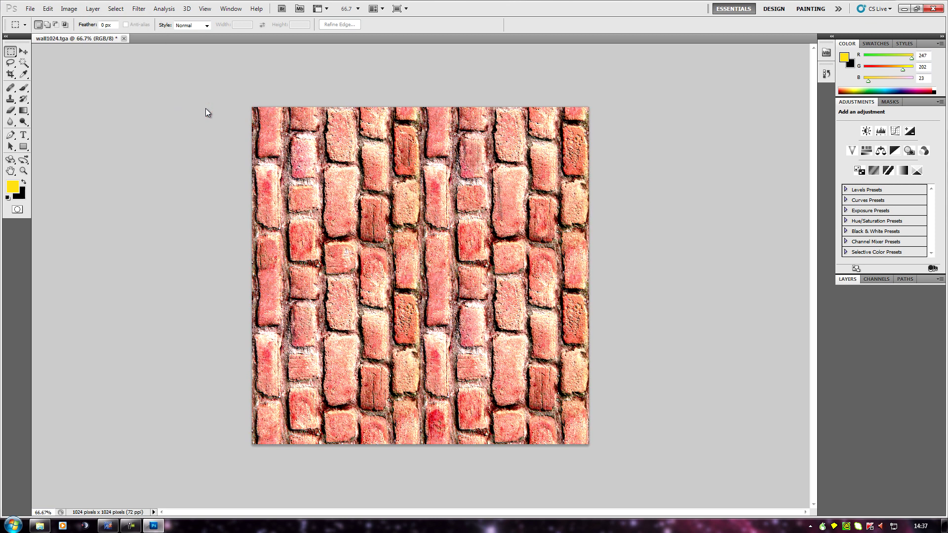
{"action": "left_click", "coordinate": [30, 8]}
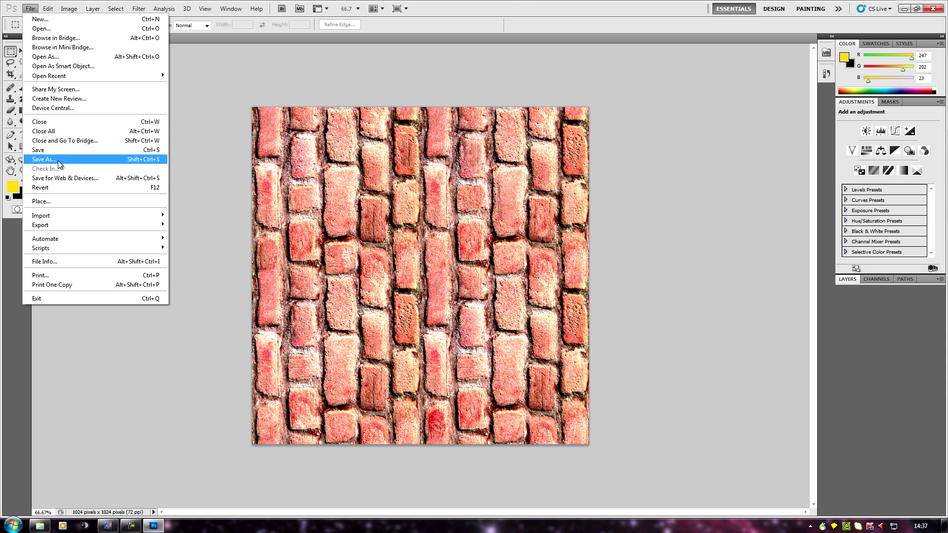
{"action": "left_click", "coordinate": [56, 149]}
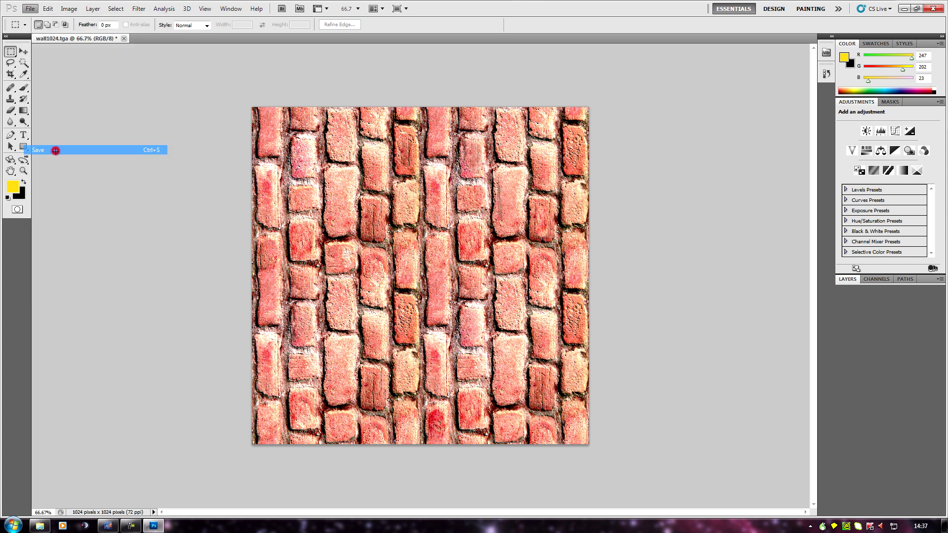
Switch back to Arnold Palmer Course Designer and open the Bricks terrain's material for editing.
{"action": "left_click", "coordinate": [108, 526]}
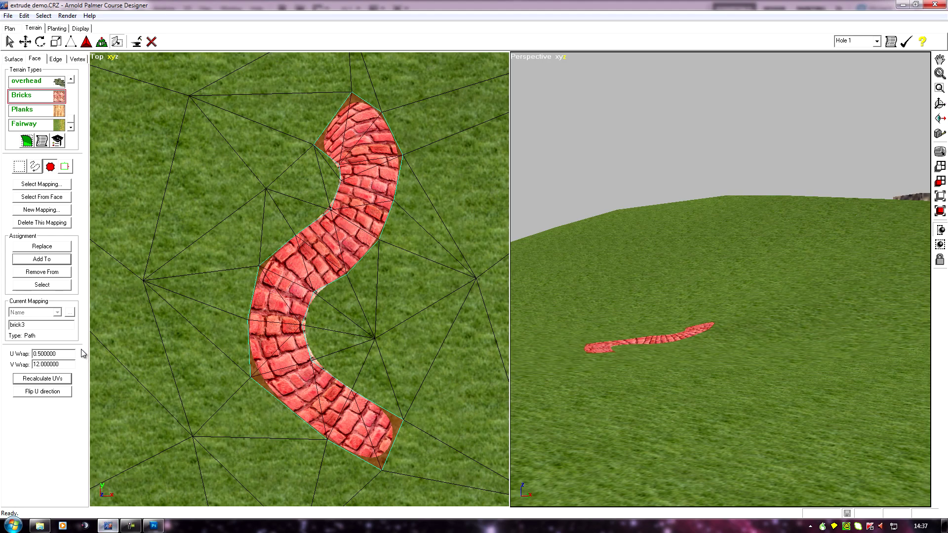
{"action": "left_click", "coordinate": [30, 97]}
{"action": "left_click", "coordinate": [43, 143]}
{"action": "left_click", "coordinate": [523, 339]}
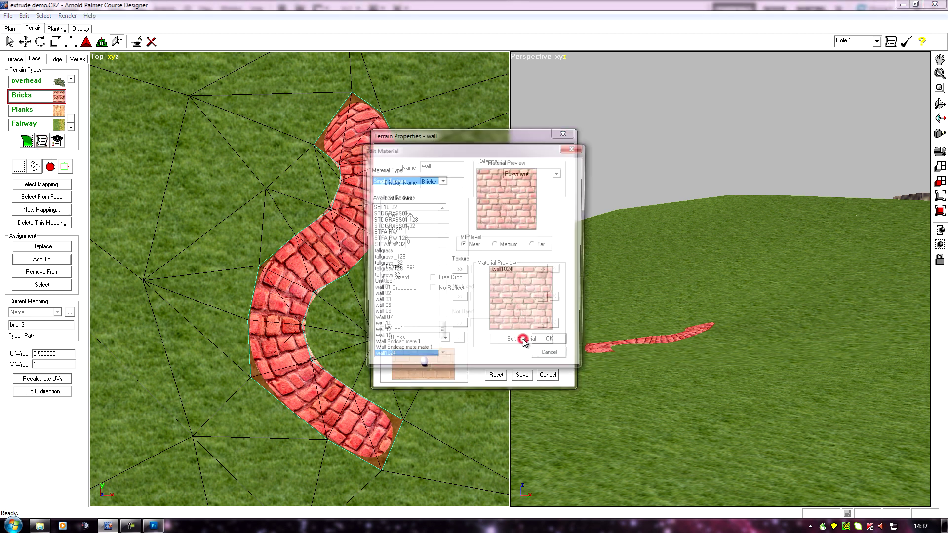
Reload wall1024.tga as the material's texture, replacing the loaded one, and save the Bricks terrain properties.
{"action": "left_click", "coordinate": [546, 272]}
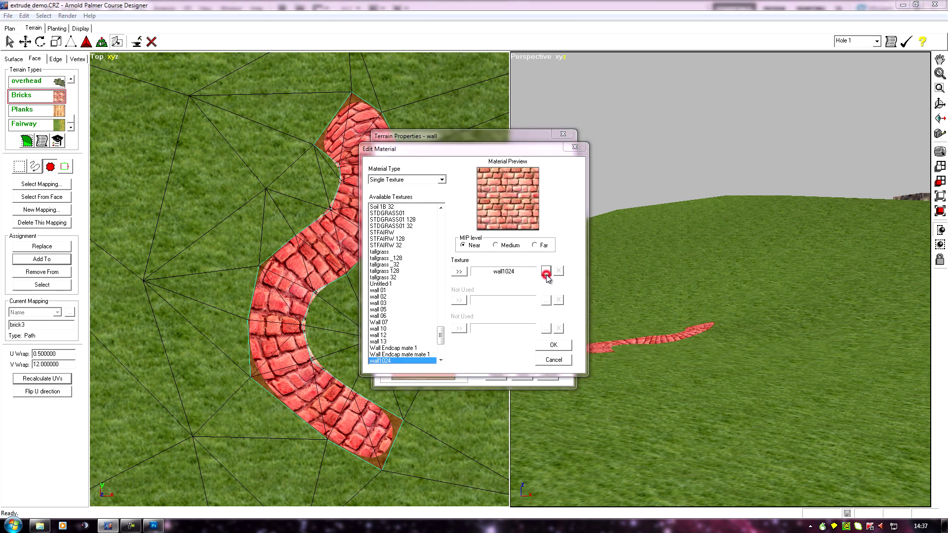
{"action": "left_click", "coordinate": [483, 247]}
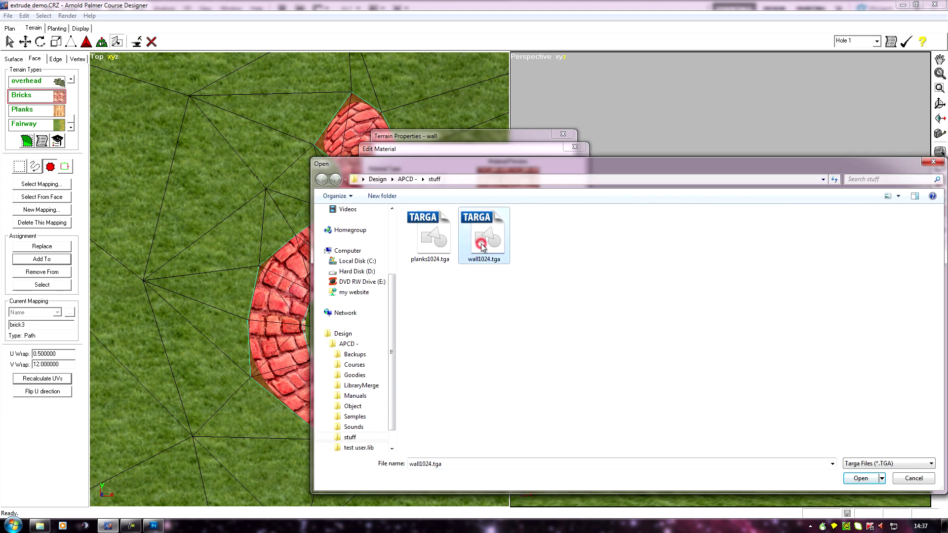
{"action": "left_click", "coordinate": [861, 479]}
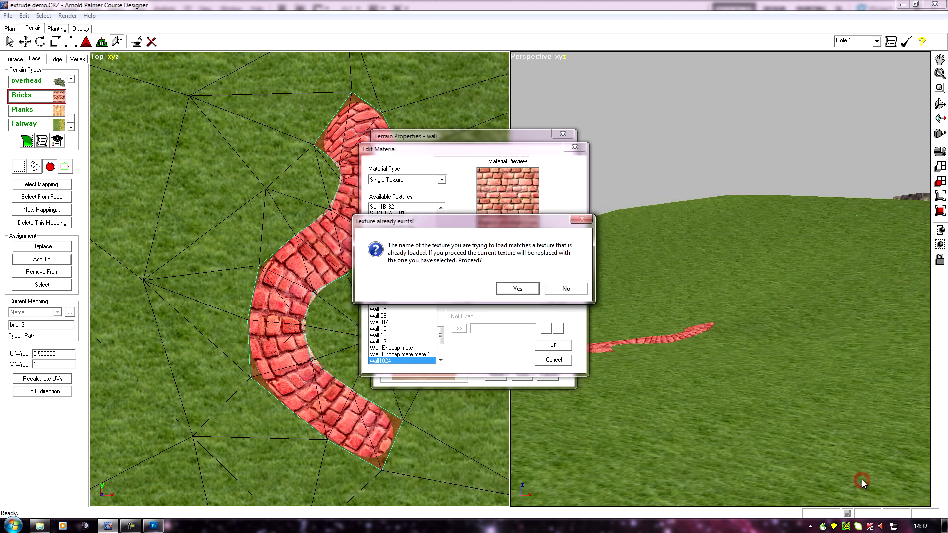
{"action": "left_click", "coordinate": [528, 291]}
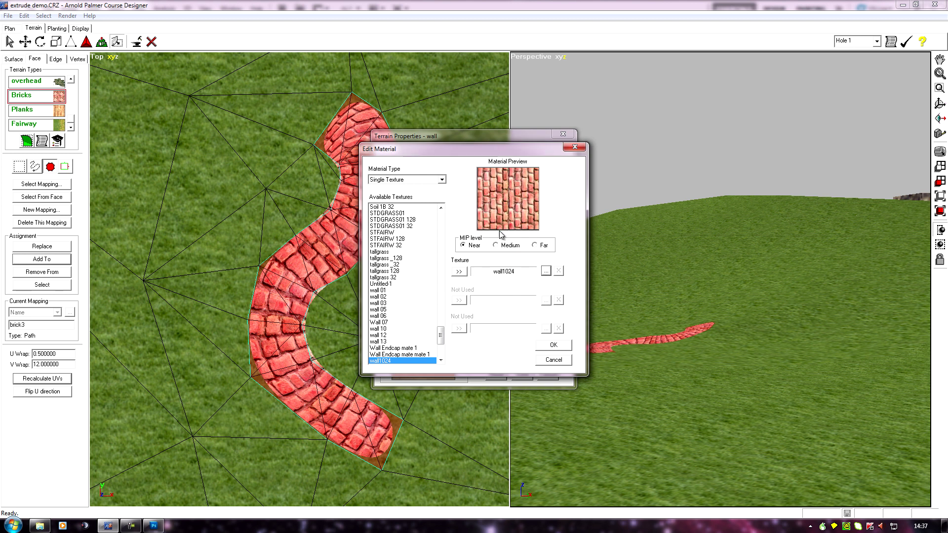
{"action": "left_click", "coordinate": [554, 344]}
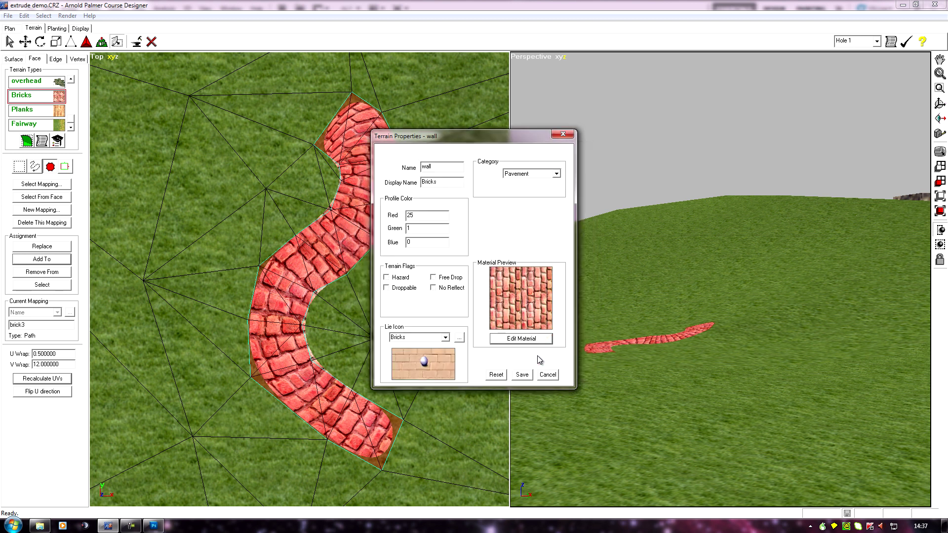
{"action": "left_click", "coordinate": [522, 377]}
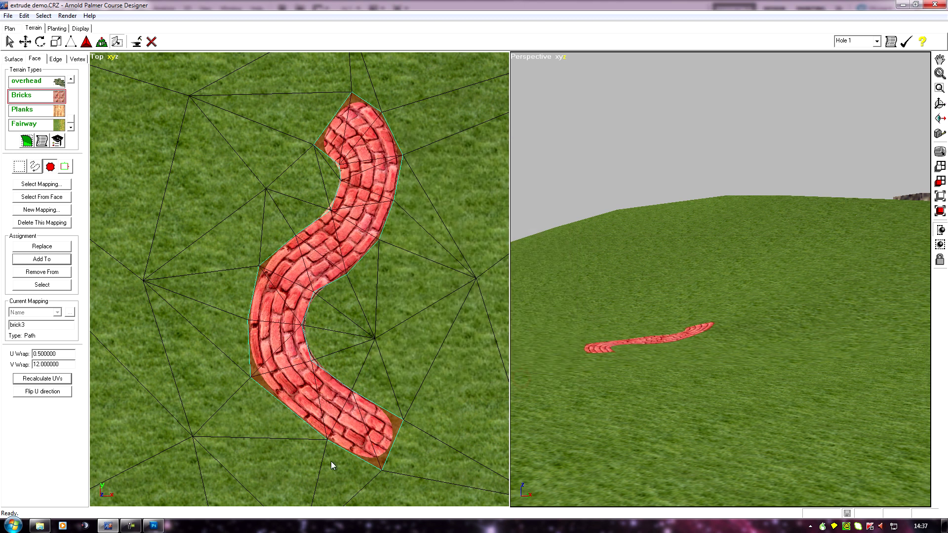
{"action": "scroll", "coordinate": [182, 254], "scroll_direction": "down", "scroll_amount": 3}
{"action": "scroll", "coordinate": [242, 342], "scroll_direction": "up", "scroll_amount": 5}
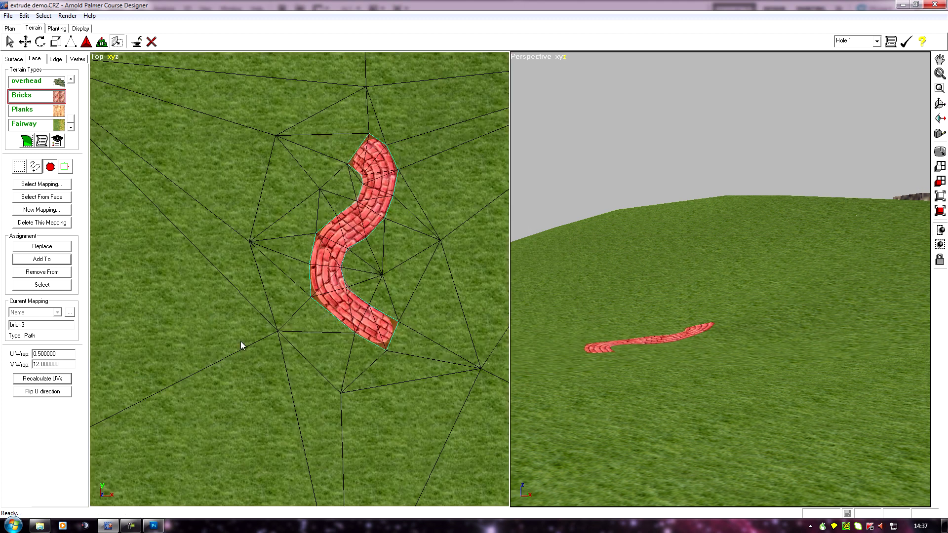
Examine how the bricks follow the curve of the S-shaped strip in the Top view.
{"action": "middle_click_drag", "start_coordinate": [267, 291], "coordinate": [199, 319]}
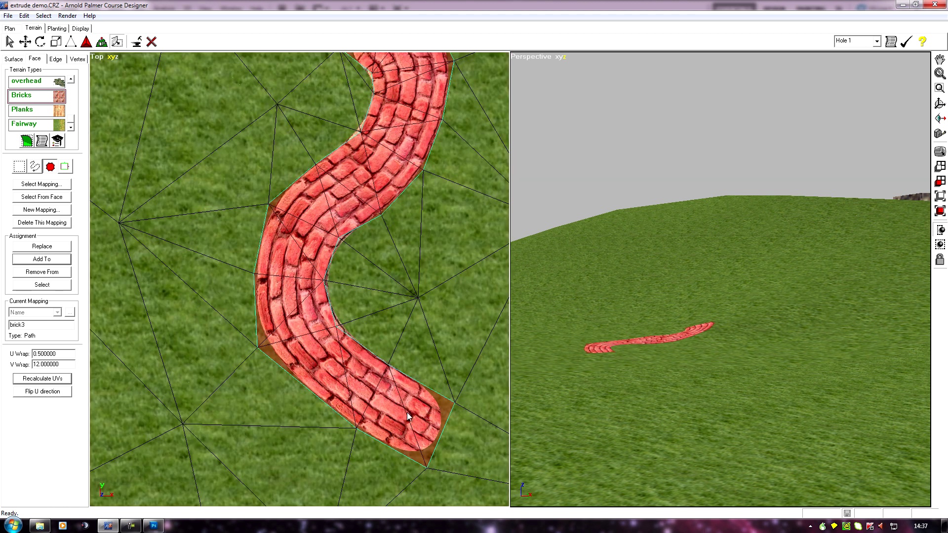
{"action": "scroll", "coordinate": [238, 280], "scroll_direction": "down", "scroll_amount": 4}
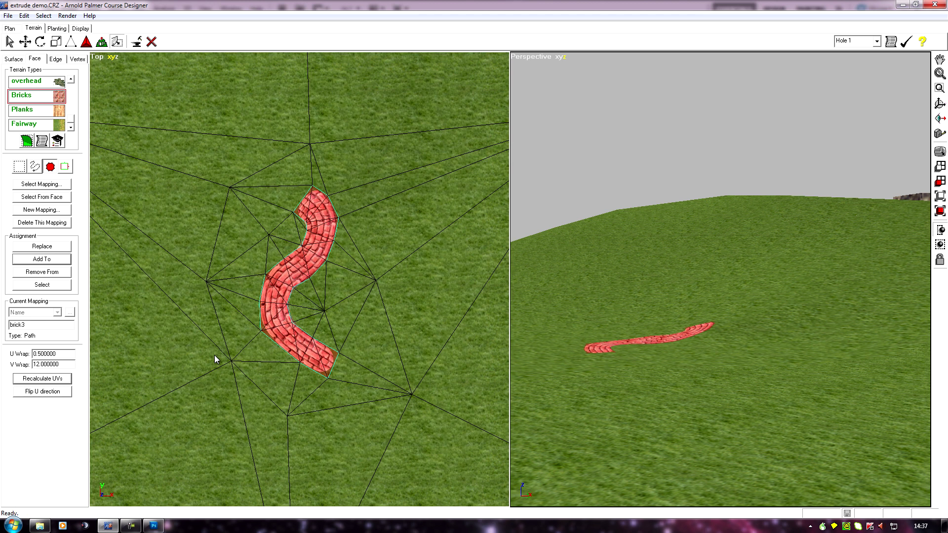
{"action": "scroll", "coordinate": [214, 354], "scroll_direction": "up", "scroll_amount": 2}
{"action": "middle_click_drag", "start_coordinate": [169, 360], "coordinate": [190, 386]}
{"action": "scroll", "coordinate": [190, 386], "scroll_direction": "down", "scroll_amount": 2}
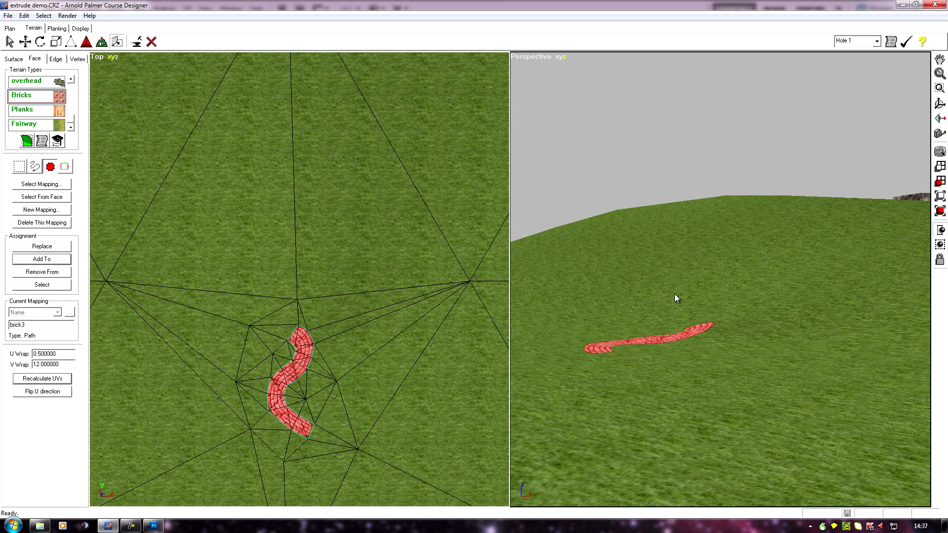
Select the tall red extruded shape on the striped green and apply the Bricks terrain type to it.
{"action": "middle_click_drag", "start_coordinate": [642, 232], "coordinate": [721, 353]}
{"action": "mouse_move", "coordinate": [721, 354]}
{"action": "left_mouse_down"}
{"action": "mouse_move", "coordinate": [603, 277]}
{"action": "mouse_move", "coordinate": [581, 339]}
{"action": "mouse_move", "coordinate": [576, 265]}
{"action": "mouse_move", "coordinate": [578, 313]}
{"action": "mouse_move", "coordinate": [594, 341]}
{"action": "left_mouse_up"}
{"action": "mouse_move", "coordinate": [621, 227]}
{"action": "left_mouse_down"}
{"action": "mouse_move", "coordinate": [750, 356]}
{"action": "mouse_move", "coordinate": [588, 250]}
{"action": "mouse_move", "coordinate": [686, 349]}
{"action": "mouse_move", "coordinate": [624, 372]}
{"action": "mouse_move", "coordinate": [586, 351]}
{"action": "mouse_move", "coordinate": [597, 304]}
{"action": "mouse_move", "coordinate": [598, 356]}
{"action": "left_mouse_up"}
{"action": "left_click_drag", "start_coordinate": [531, 341], "coordinate": [632, 372]}
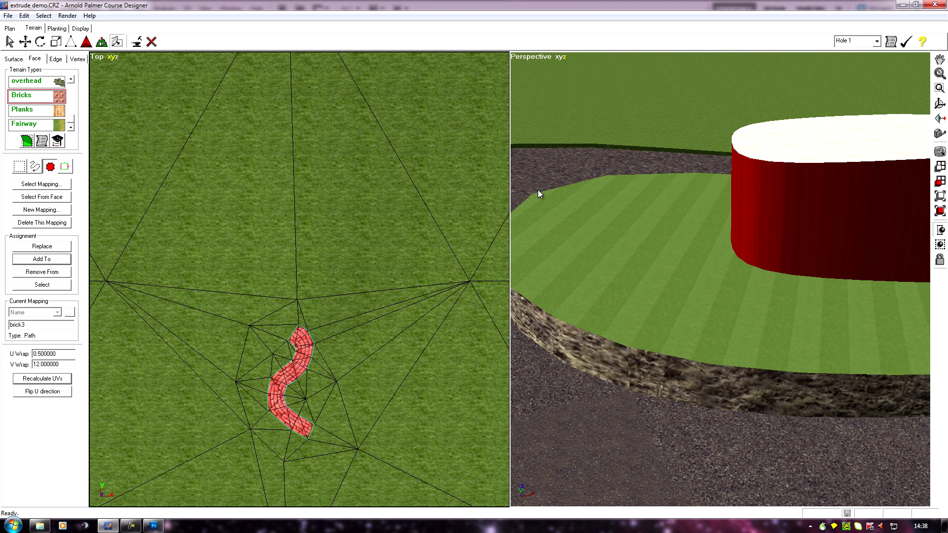
{"action": "mouse_move", "coordinate": [682, 268]}
{"action": "left_mouse_down"}
{"action": "mouse_move", "coordinate": [553, 313]}
{"action": "mouse_move", "coordinate": [710, 336]}
{"action": "mouse_move", "coordinate": [700, 349]}
{"action": "mouse_move", "coordinate": [588, 254]}
{"action": "left_mouse_up"}
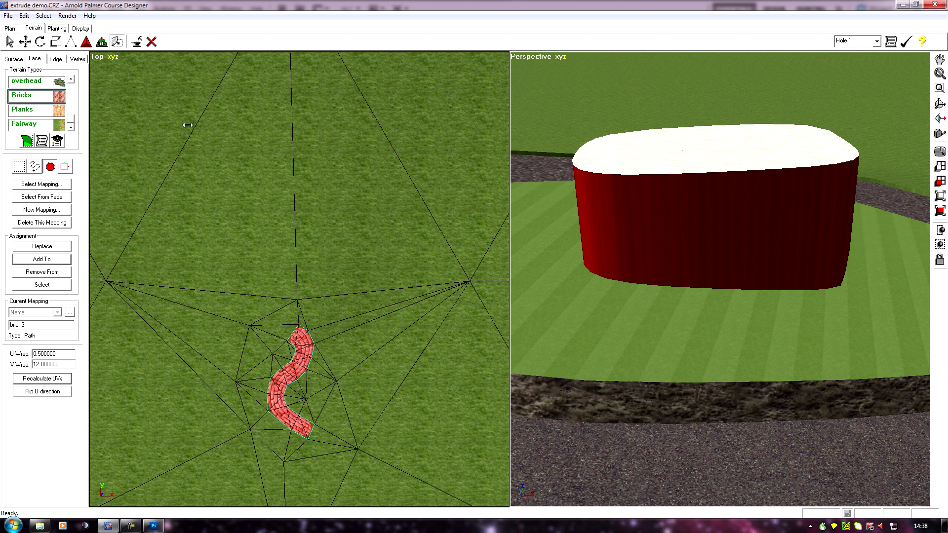
{"action": "left_click", "coordinate": [9, 41]}
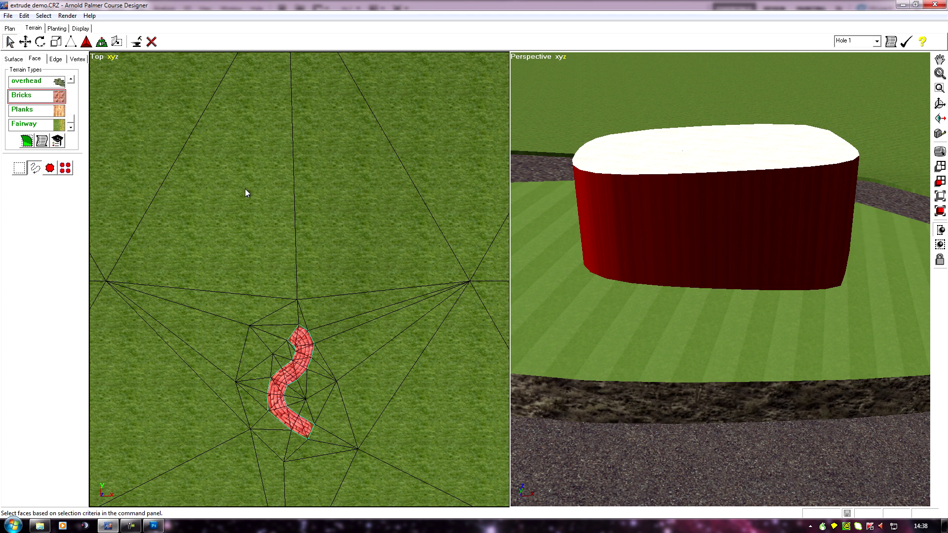
{"action": "left_click", "coordinate": [50, 168]}
{"action": "left_click", "coordinate": [709, 235]}
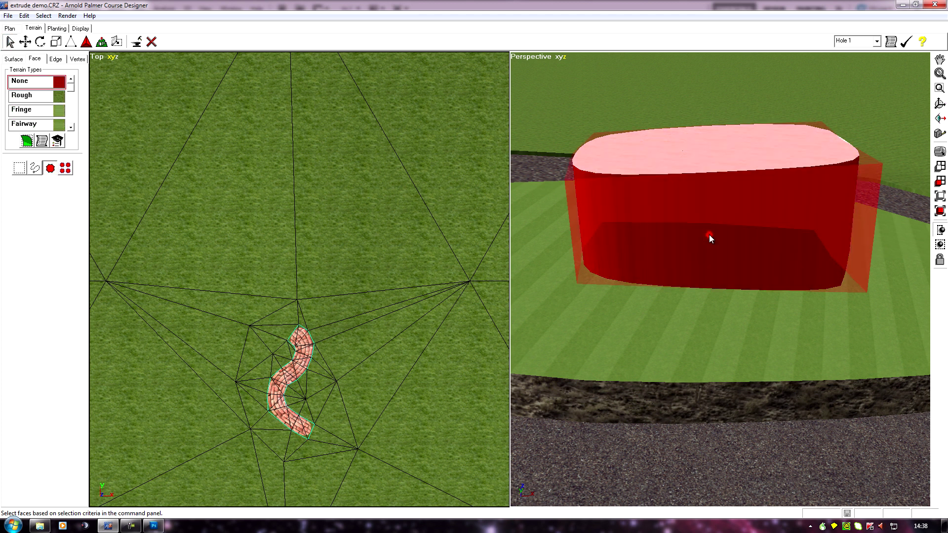
{"action": "scroll", "coordinate": [70, 88], "scroll_direction": "down", "scroll_amount": 3}
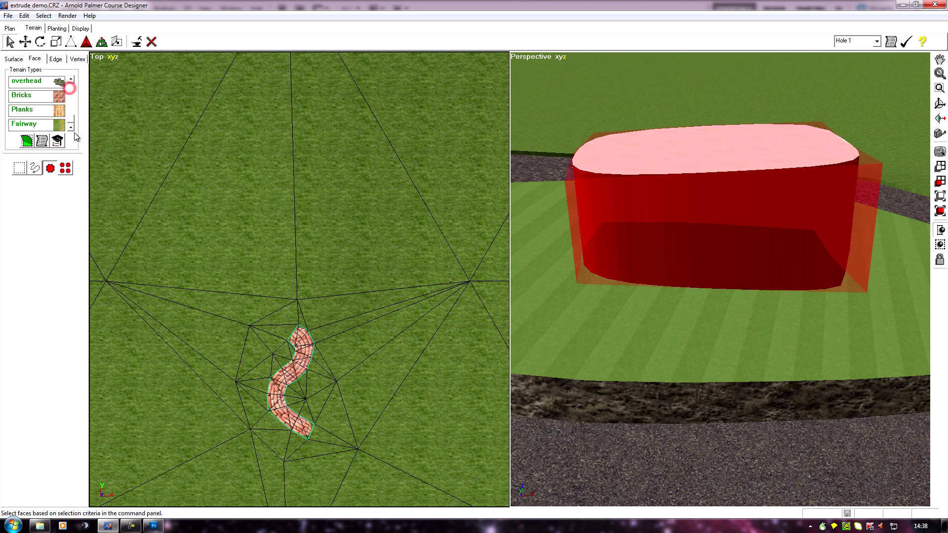
{"action": "left_click", "coordinate": [23, 95]}
{"action": "left_click", "coordinate": [27, 142]}
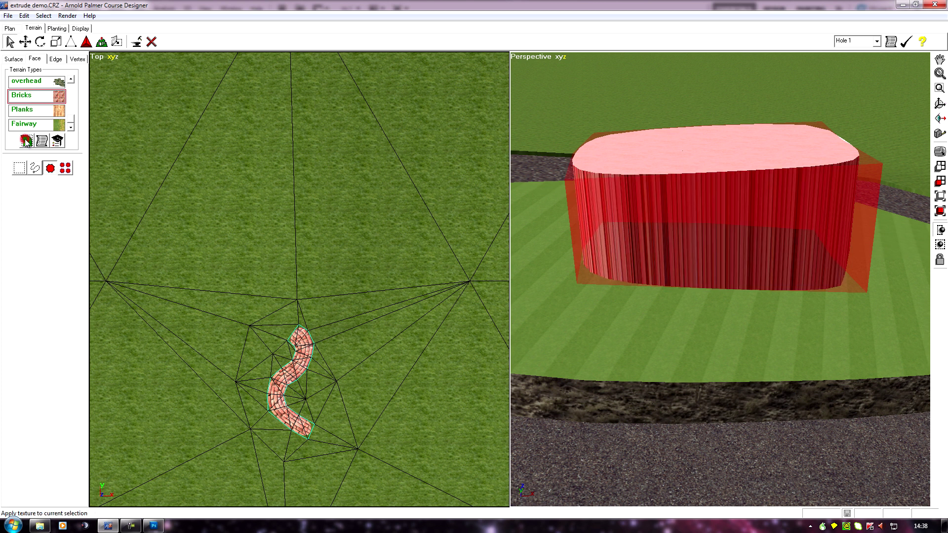
Add the selected extruded shape's faces to the existing brick3 path mapping.
{"action": "left_click_drag", "start_coordinate": [591, 263], "coordinate": [608, 299]}
{"action": "middle_click_drag", "start_coordinate": [609, 298], "coordinate": [609, 301]}
{"action": "scroll", "coordinate": [608, 300], "scroll_direction": "up", "scroll_amount": 2}
{"action": "middle_click_drag", "start_coordinate": [598, 377], "coordinate": [618, 380]}
{"action": "left_click_drag", "start_coordinate": [617, 380], "coordinate": [613, 375]}
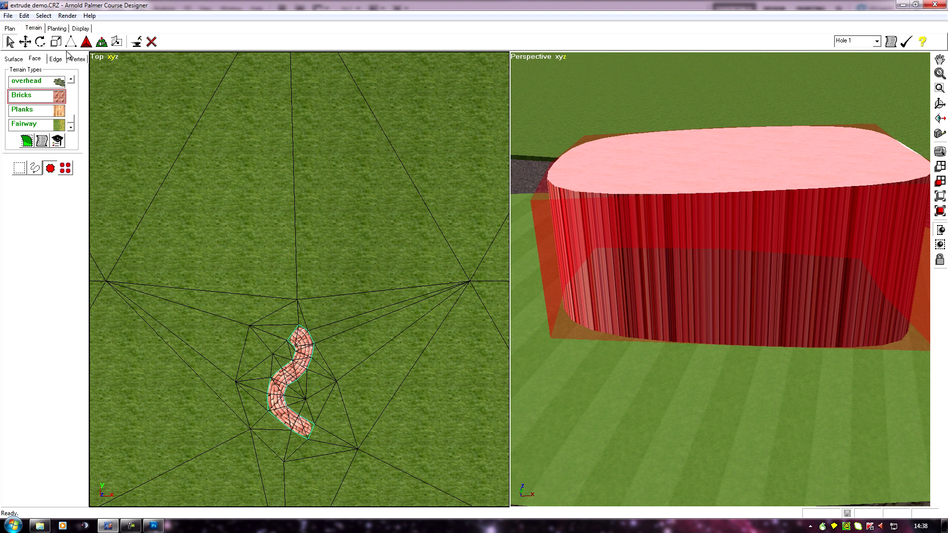
{"action": "left_click", "coordinate": [117, 42]}
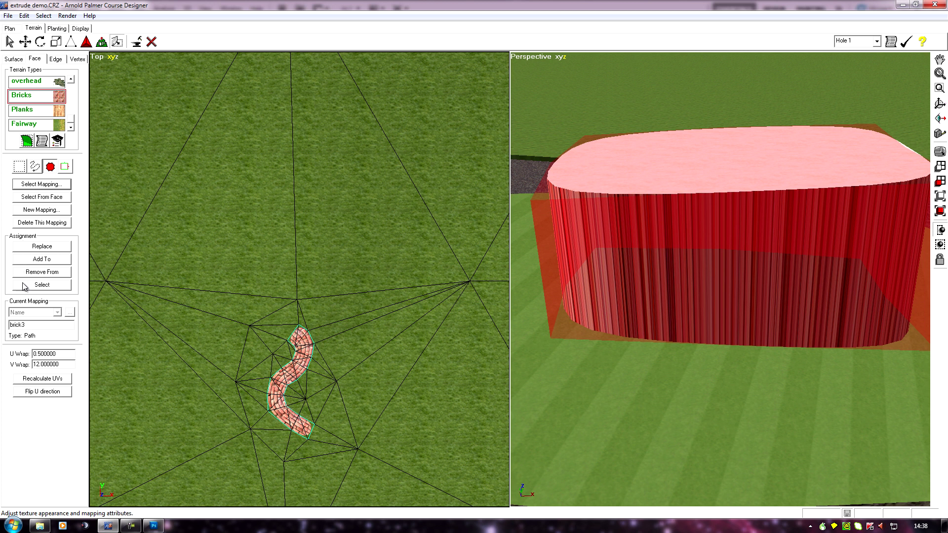
{"action": "left_click", "coordinate": [41, 184]}
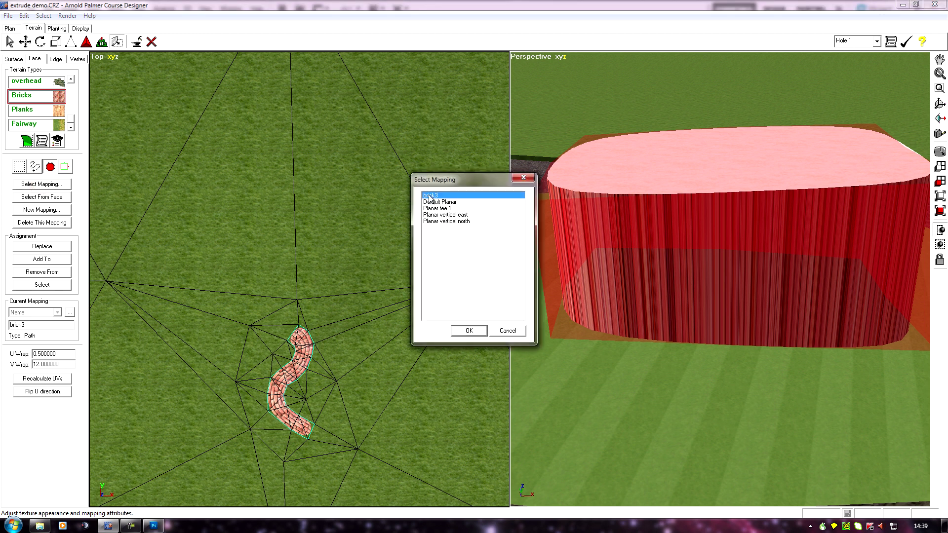
{"action": "left_click", "coordinate": [469, 330]}
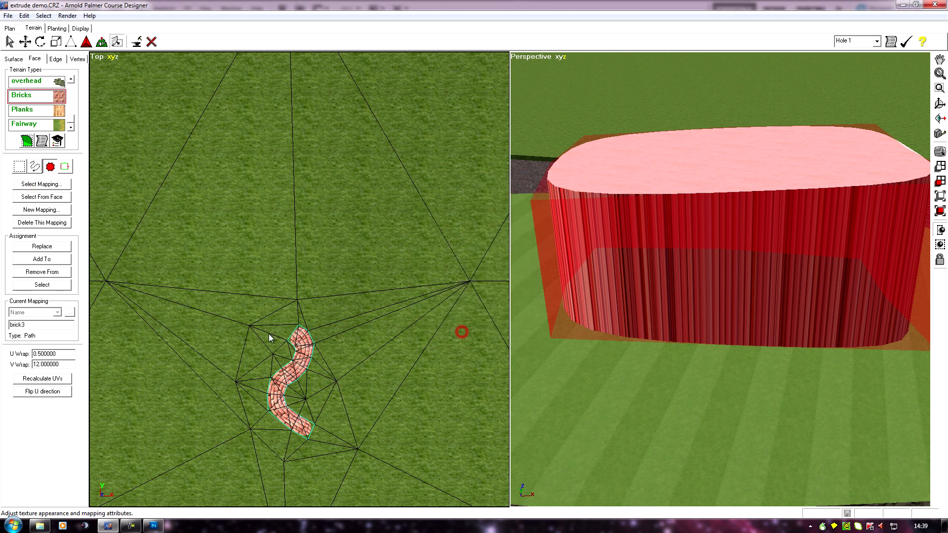
{"action": "left_click", "coordinate": [42, 260]}
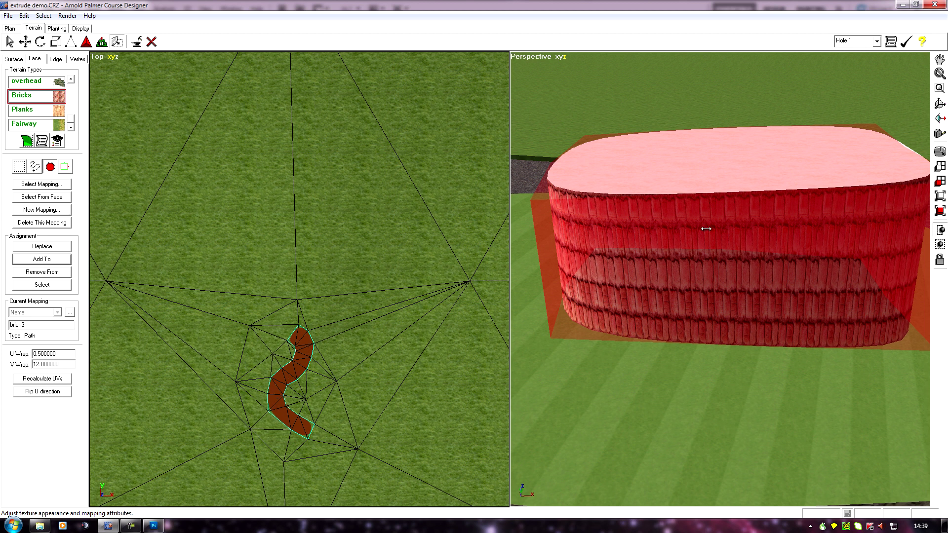
Examine the brick mapping around all sides of the extruded shape in the Perspective view.
{"action": "middle_click_drag", "start_coordinate": [682, 371], "coordinate": [580, 385]}
{"action": "middle_click_drag", "start_coordinate": [728, 381], "coordinate": [470, 365]}
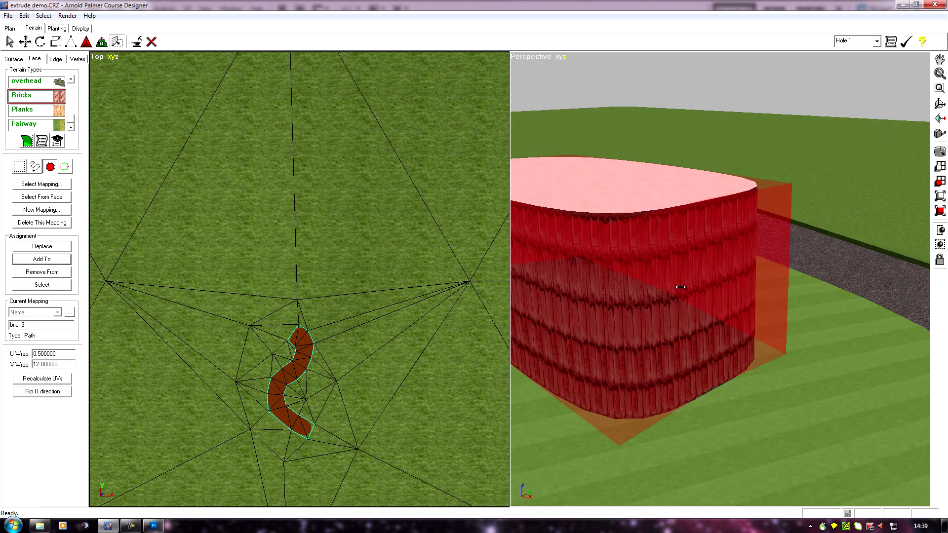
{"action": "scroll", "coordinate": [673, 389], "scroll_direction": "down", "scroll_amount": 5}
{"action": "left_click_drag", "start_coordinate": [691, 376], "coordinate": [427, 382]}
{"action": "left_click_drag", "start_coordinate": [675, 355], "coordinate": [352, 343]}
{"action": "left_click_drag", "start_coordinate": [636, 352], "coordinate": [345, 326]}
{"action": "left_click_drag", "start_coordinate": [521, 345], "coordinate": [368, 353]}
{"action": "left_click_drag", "start_coordinate": [592, 348], "coordinate": [339, 313]}
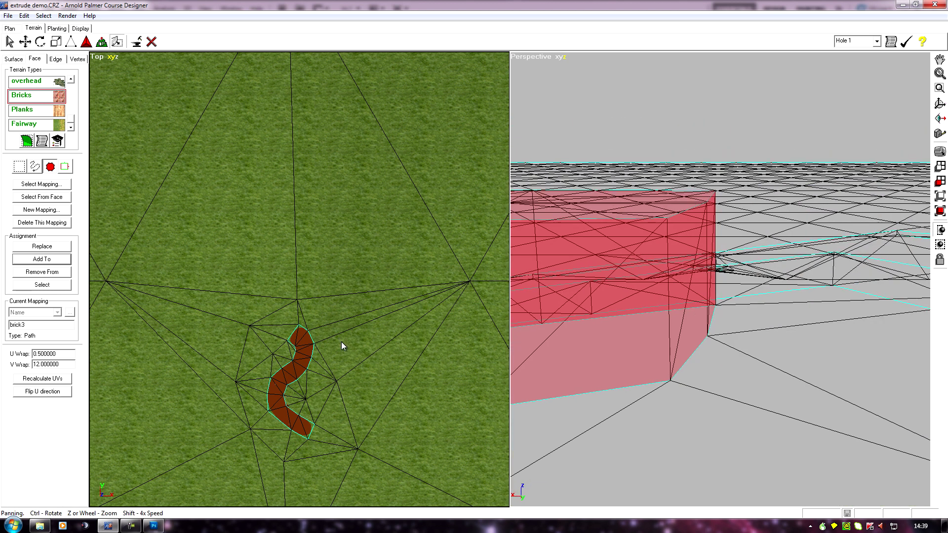
{"action": "left_click_drag", "start_coordinate": [716, 331], "coordinate": [529, 334]}
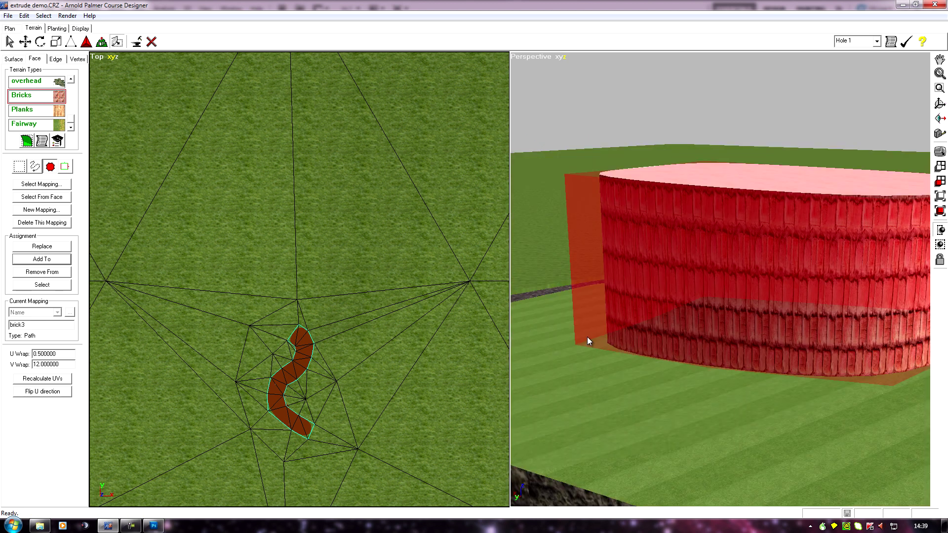
{"action": "middle_click_drag", "start_coordinate": [747, 347], "coordinate": [353, 285]}
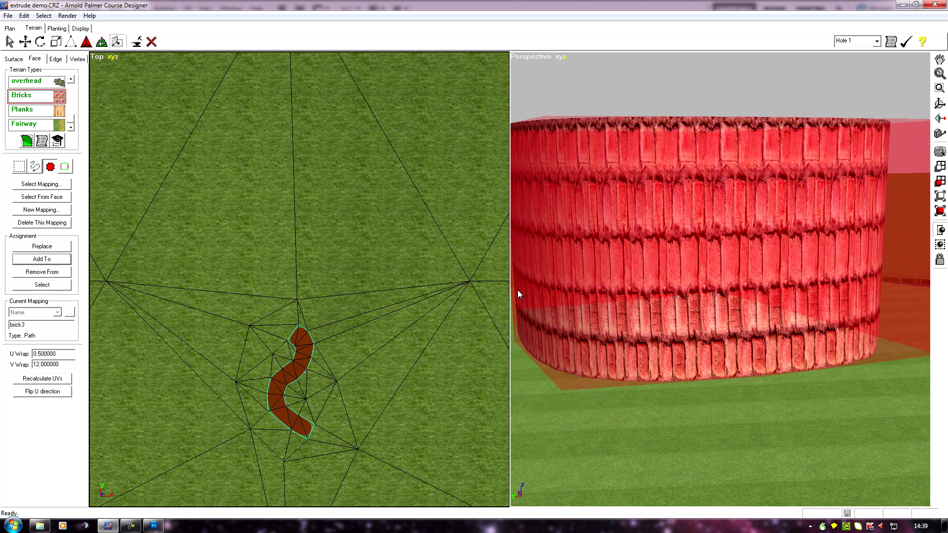
{"action": "middle_click_drag", "start_coordinate": [636, 287], "coordinate": [519, 305]}
{"action": "left_click_drag", "start_coordinate": [519, 304], "coordinate": [563, 349]}
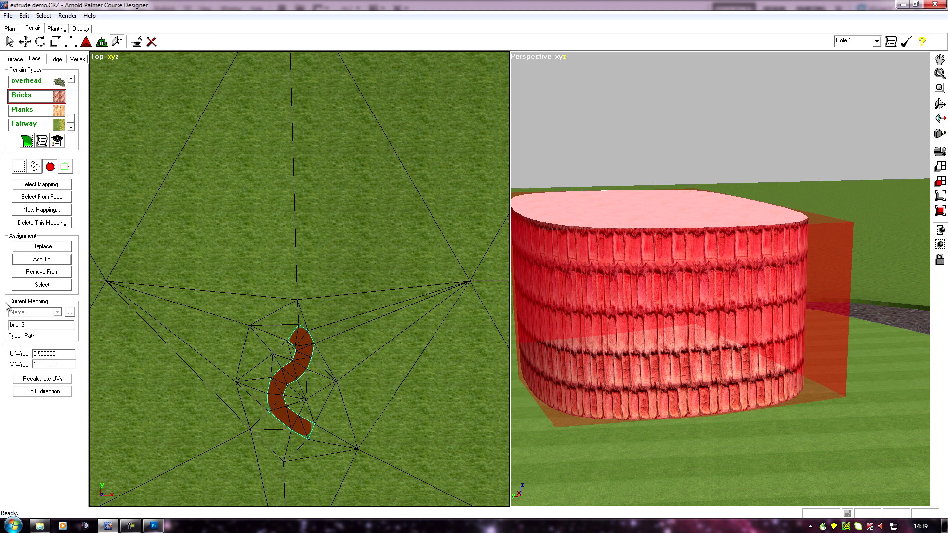
Set the brick3 mapping's V Wrap to 8 and U Wrap to 1, recalculating the UVs.
{"action": "double_click", "coordinate": [61, 365]}
{"action": "type", "text": "8"}
{"action": "left_click", "coordinate": [41, 379]}
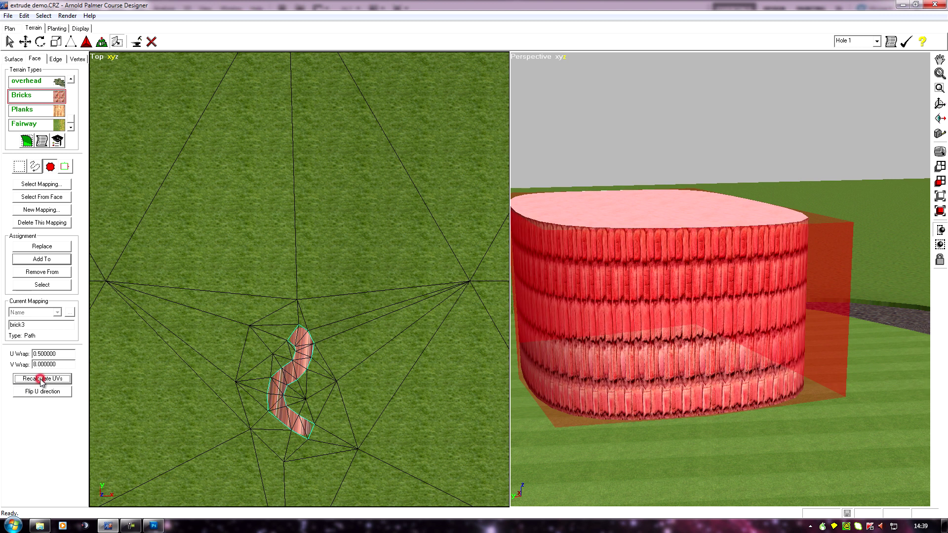
{"action": "double_click", "coordinate": [49, 353]}
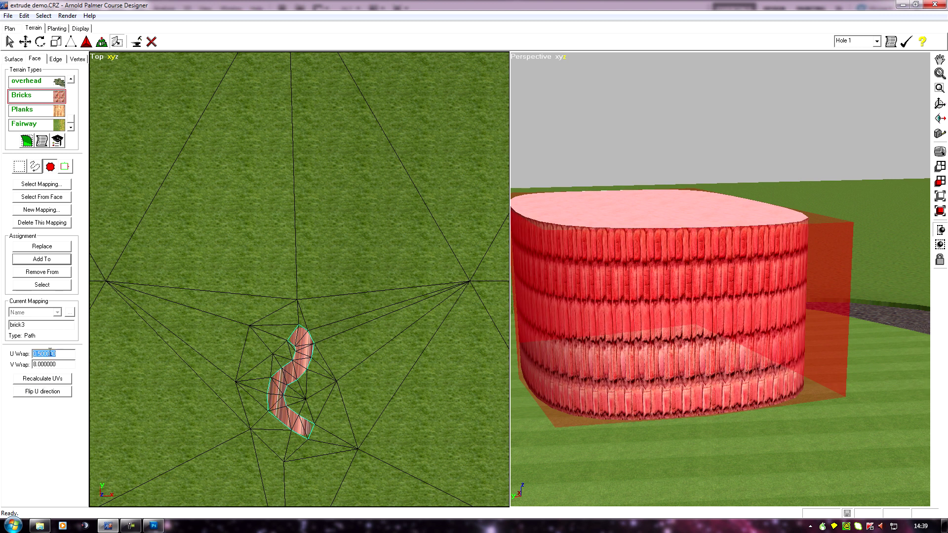
{"action": "type", "text": "1"}
{"action": "left_click", "coordinate": [44, 379]}
Set the brick3 mapping's V Wrap to 7 and recalculate the UVs.
{"action": "middle_click_drag", "start_coordinate": [641, 462], "coordinate": [606, 457]}
{"action": "scroll", "coordinate": [605, 457], "scroll_direction": "up", "scroll_amount": 3}
{"action": "middle_click_drag", "start_coordinate": [791, 472], "coordinate": [577, 457], "text": "ctrl"}
{"action": "mouse_move", "coordinate": [800, 454]}
{"action": "middle_mouse_down"}
{"action": "mouse_move", "coordinate": [715, 445]}
{"action": "mouse_move", "coordinate": [754, 455]}
{"action": "mouse_move", "coordinate": [540, 469]}
{"action": "mouse_move", "coordinate": [762, 453]}
{"action": "mouse_move", "coordinate": [688, 445]}
{"action": "mouse_move", "coordinate": [715, 463]}
{"action": "middle_mouse_up"}
{"action": "scroll", "coordinate": [714, 458], "scroll_direction": "down", "scroll_amount": 1}
{"action": "middle_click_drag", "start_coordinate": [707, 425], "coordinate": [695, 442]}
{"action": "scroll", "coordinate": [695, 443], "scroll_direction": "up", "scroll_amount": 3}
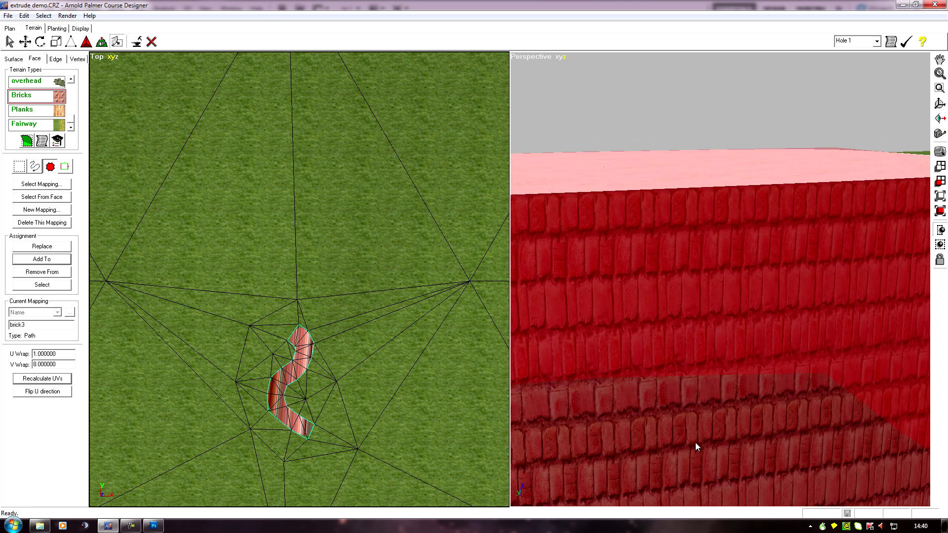
{"action": "scroll", "coordinate": [695, 442], "scroll_direction": "down", "scroll_amount": 1}
{"action": "double_click", "coordinate": [55, 365]}
{"action": "type", "text": "7"}
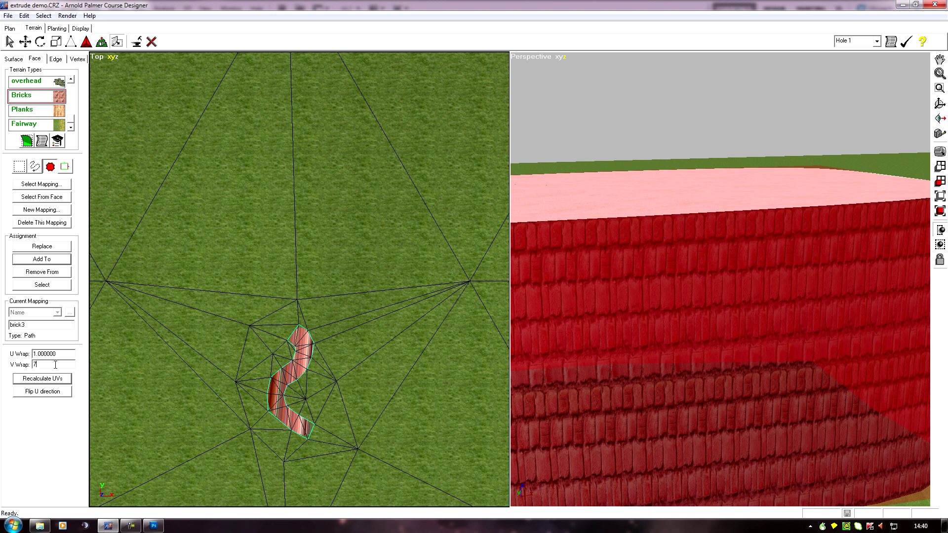
{"action": "left_click", "coordinate": [44, 379]}
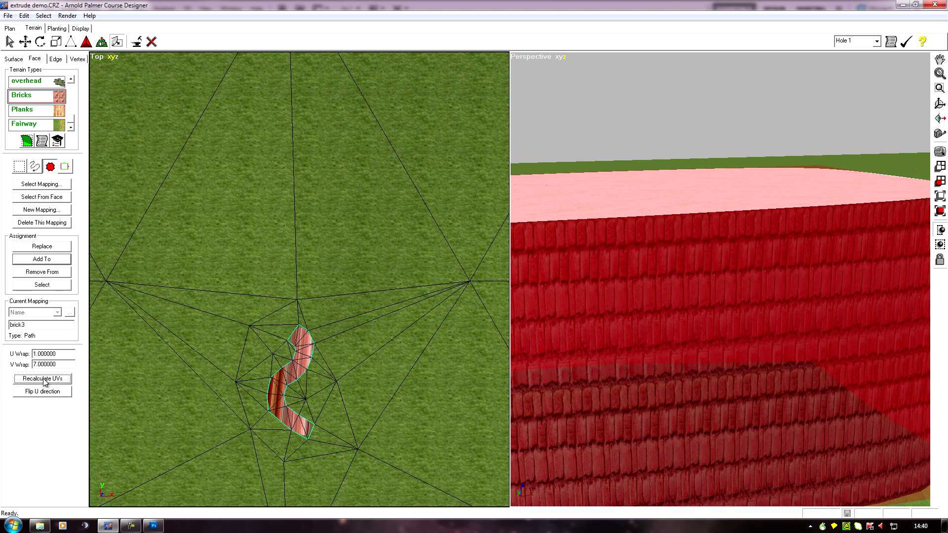
Clear the face selection on the extruded brick shape.
{"action": "middle_click_drag", "start_coordinate": [583, 434], "coordinate": [644, 401]}
{"action": "left_click", "coordinate": [45, 15]}
{"action": "left_click", "coordinate": [52, 38]}
Examine the brick size and direction on the sides of the deselected extruded shape.
{"action": "middle_click_drag", "start_coordinate": [722, 429], "coordinate": [771, 422]}
{"action": "scroll", "coordinate": [771, 422], "scroll_direction": "down", "scroll_amount": 1}
{"action": "middle_click_drag", "start_coordinate": [598, 443], "coordinate": [916, 407]}
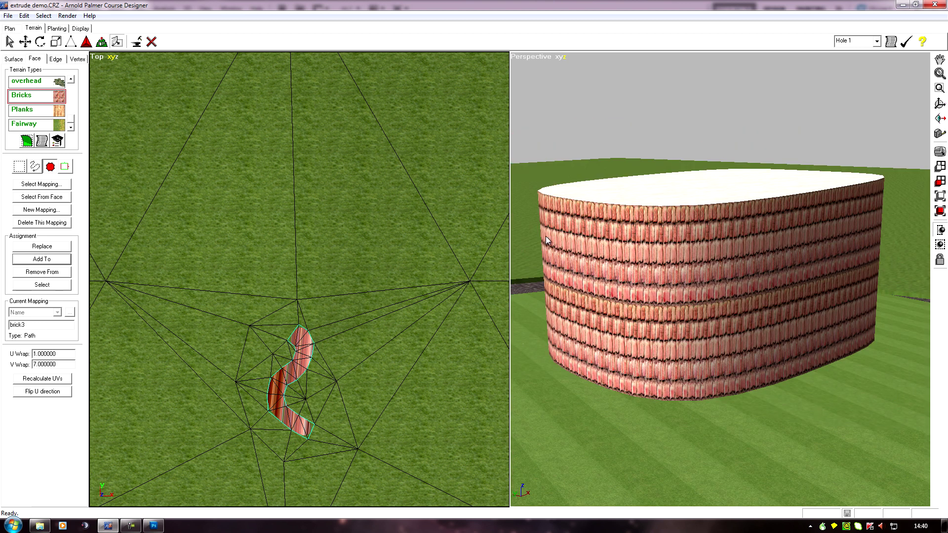
{"action": "middle_click_drag", "start_coordinate": [815, 325], "coordinate": [695, 350]}
{"action": "middle_click_drag", "start_coordinate": [839, 360], "coordinate": [735, 325]}
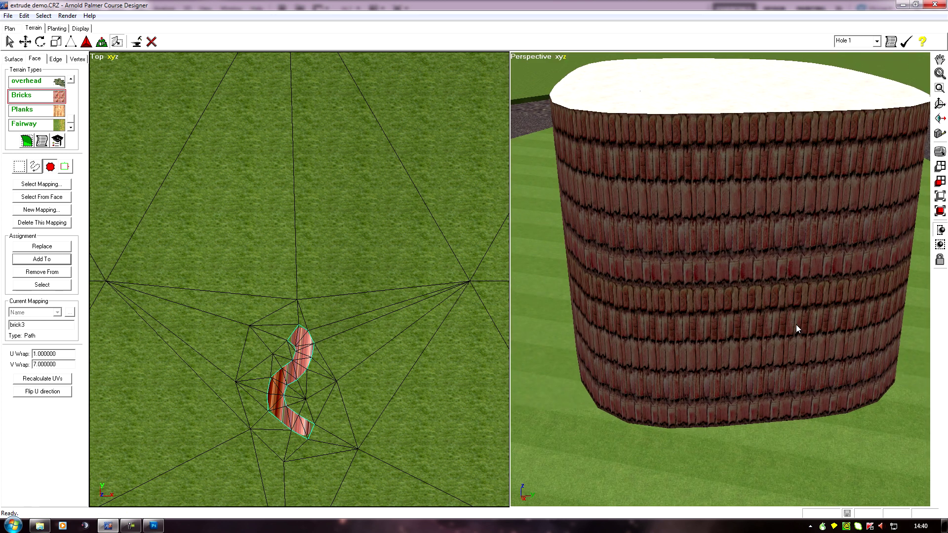
{"action": "middle_click_drag", "start_coordinate": [563, 414], "coordinate": [622, 431]}
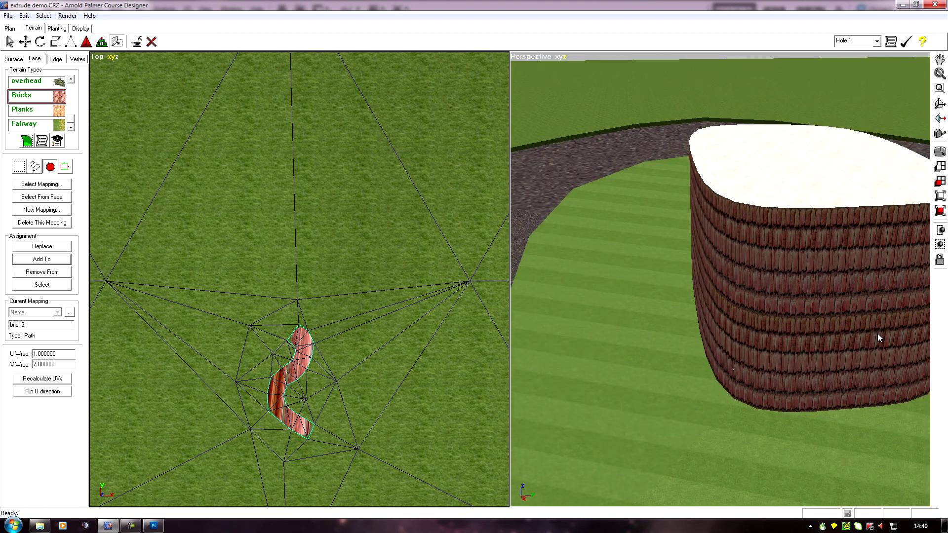
{"action": "middle_click_drag", "start_coordinate": [763, 410], "coordinate": [695, 411]}
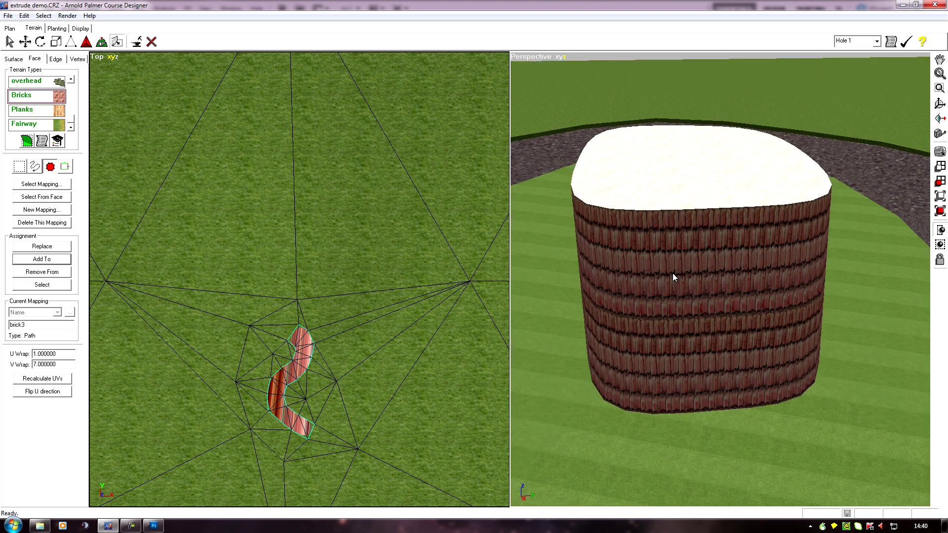
Rotate wall1024.tga 90° clockwise in Photoshop, save it and return to Arnold Palmer Course Designer.
{"action": "left_click", "coordinate": [111, 527]}
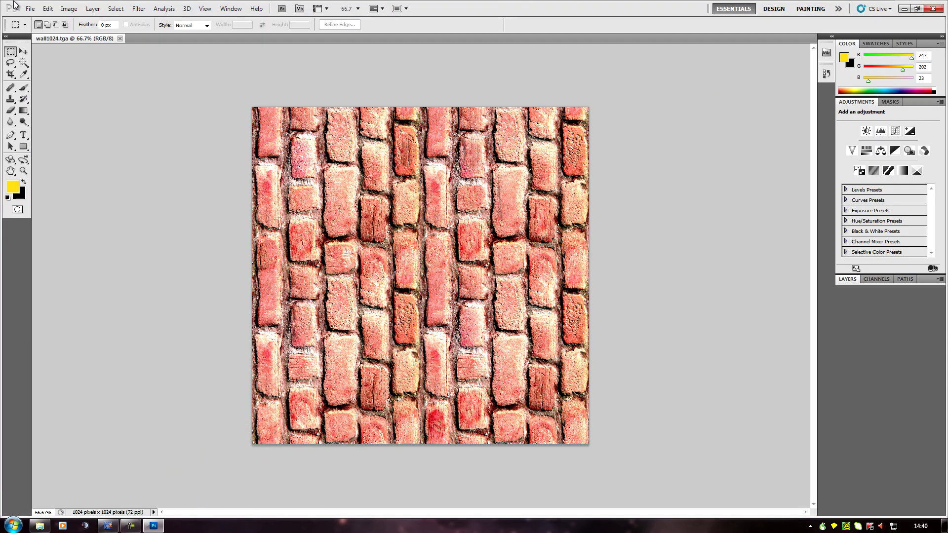
{"action": "left_click", "coordinate": [69, 9]}
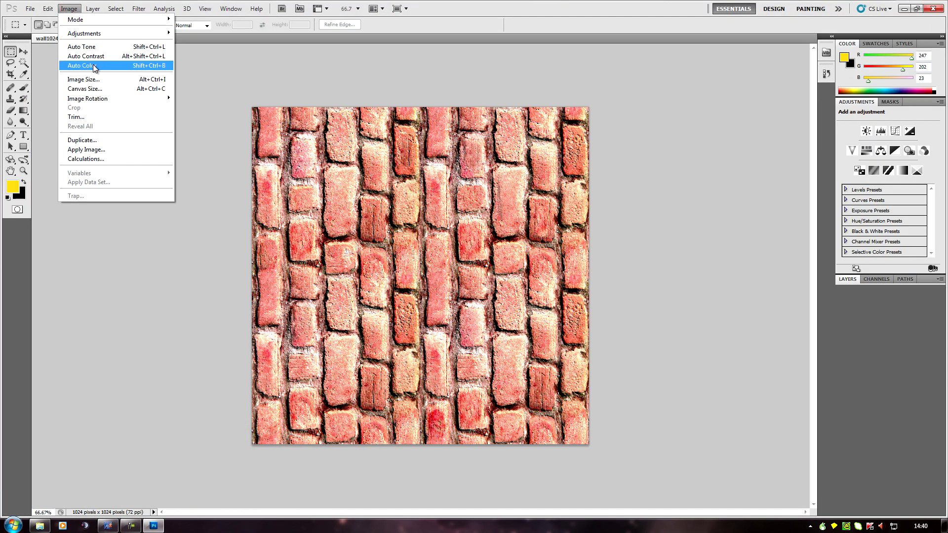
{"action": "mouse_move", "coordinate": [95, 100]}
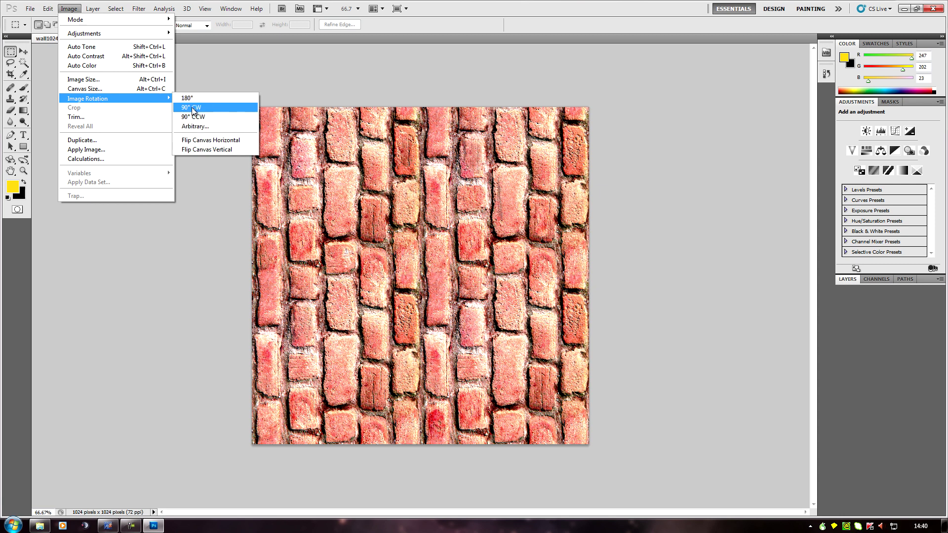
{"action": "left_click", "coordinate": [192, 107]}
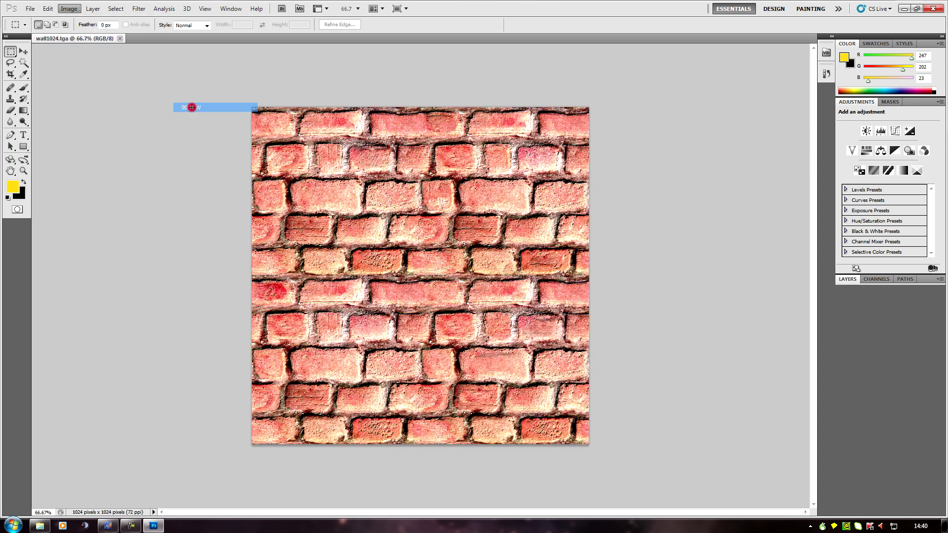
{"action": "left_click", "coordinate": [30, 9]}
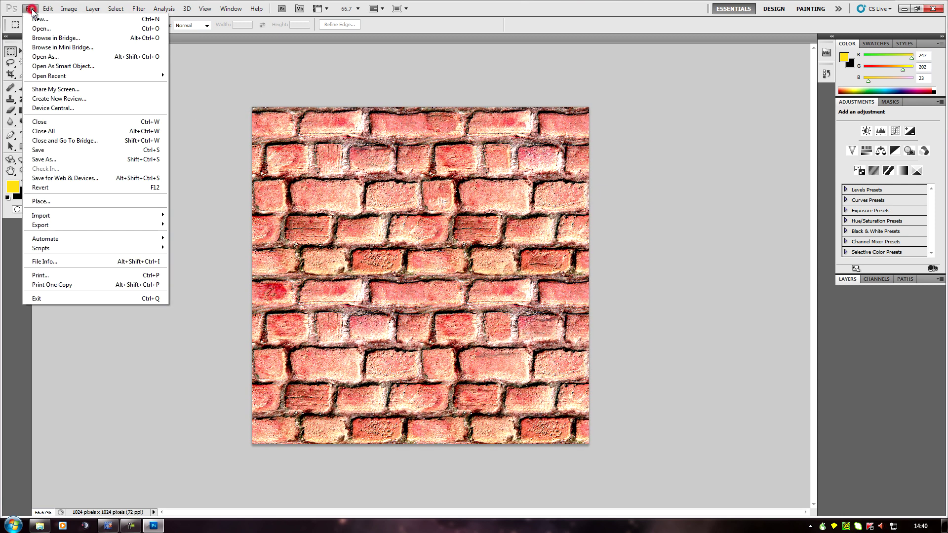
{"action": "left_click", "coordinate": [54, 149]}
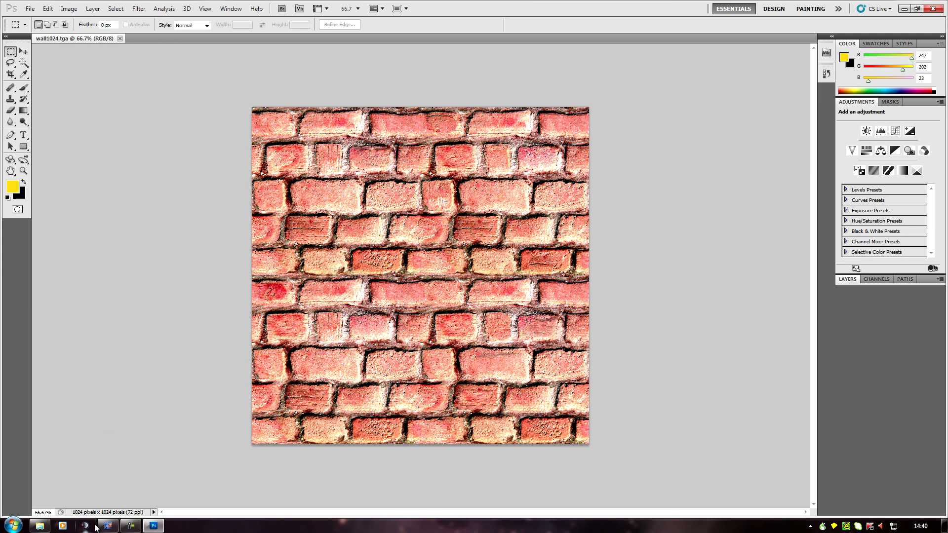
{"action": "left_click", "coordinate": [111, 527]}
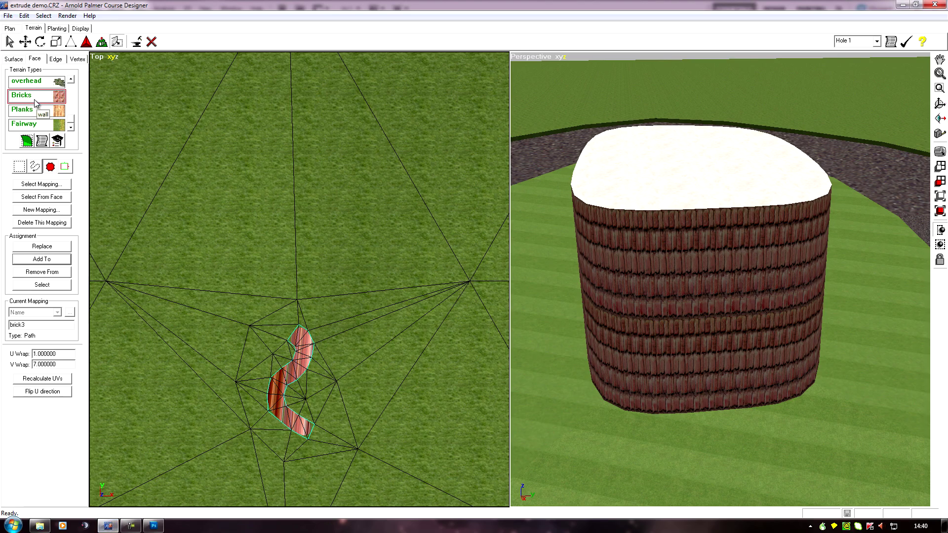
Reload wall1024.tga as the Bricks terrain's near texture, replacing the loaded version, and save the terrain properties.
{"action": "left_click", "coordinate": [42, 142]}
{"action": "left_click", "coordinate": [522, 339]}
{"action": "left_click", "coordinate": [546, 271]}
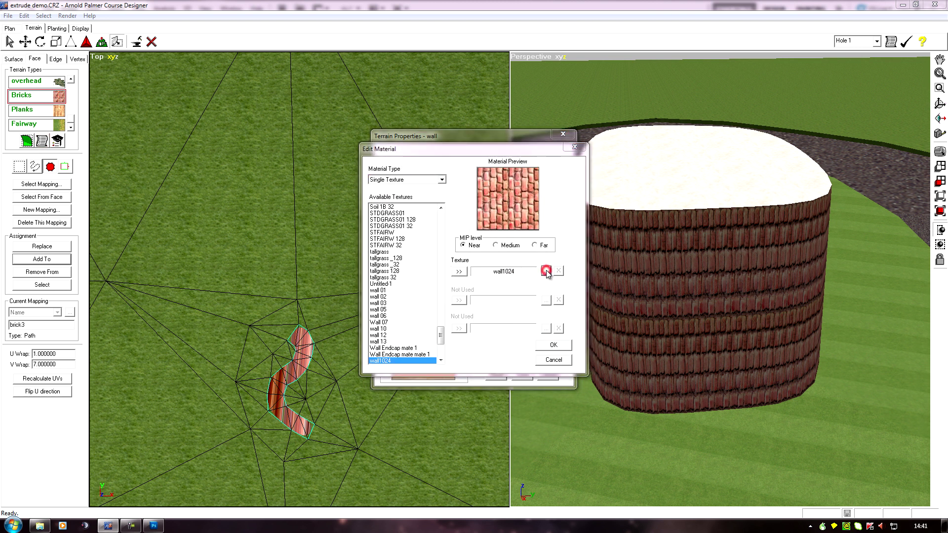
{"action": "left_click", "coordinate": [496, 245]}
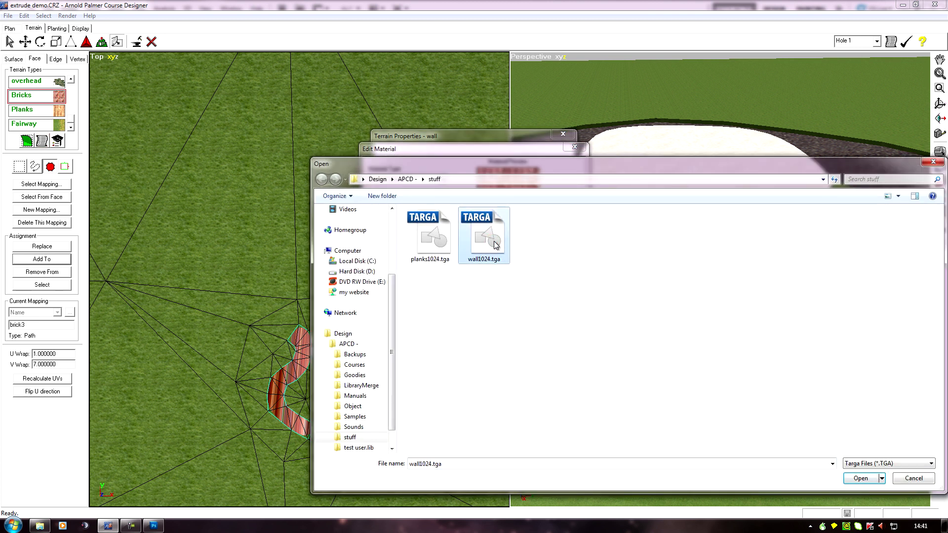
{"action": "left_click", "coordinate": [861, 480]}
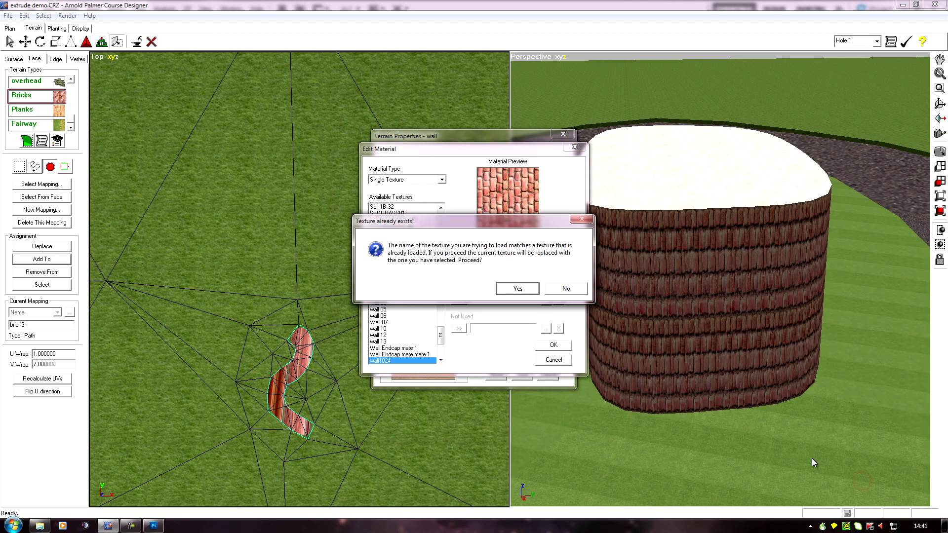
{"action": "left_click", "coordinate": [516, 289]}
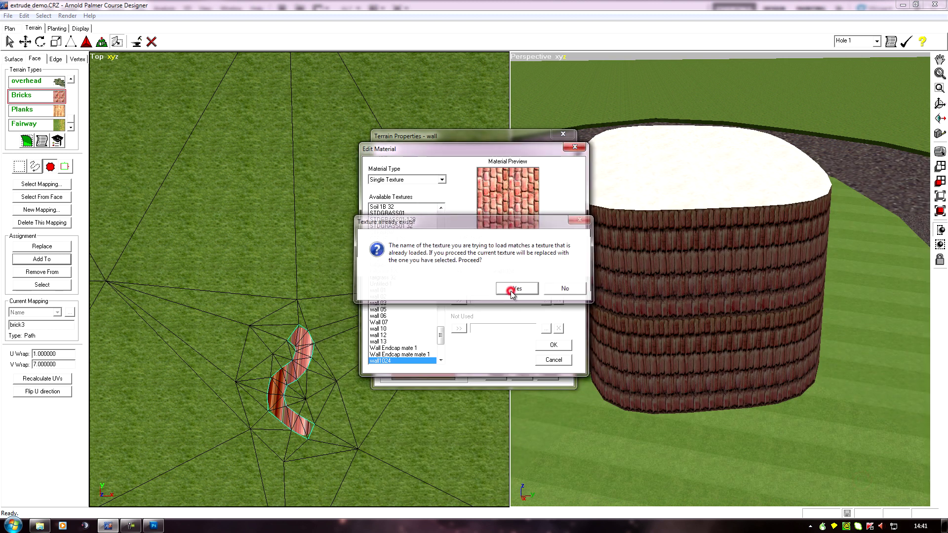
{"action": "left_click", "coordinate": [548, 346]}
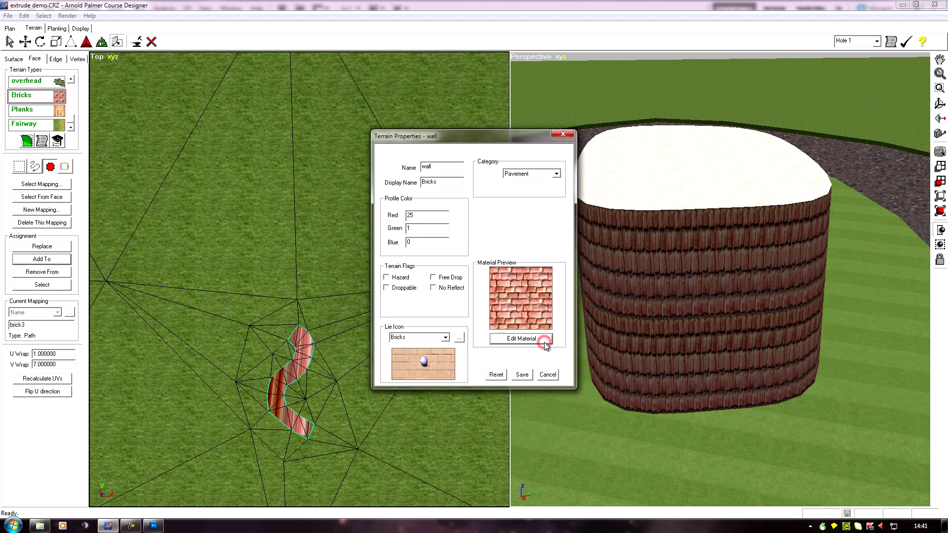
{"action": "left_click", "coordinate": [526, 374]}
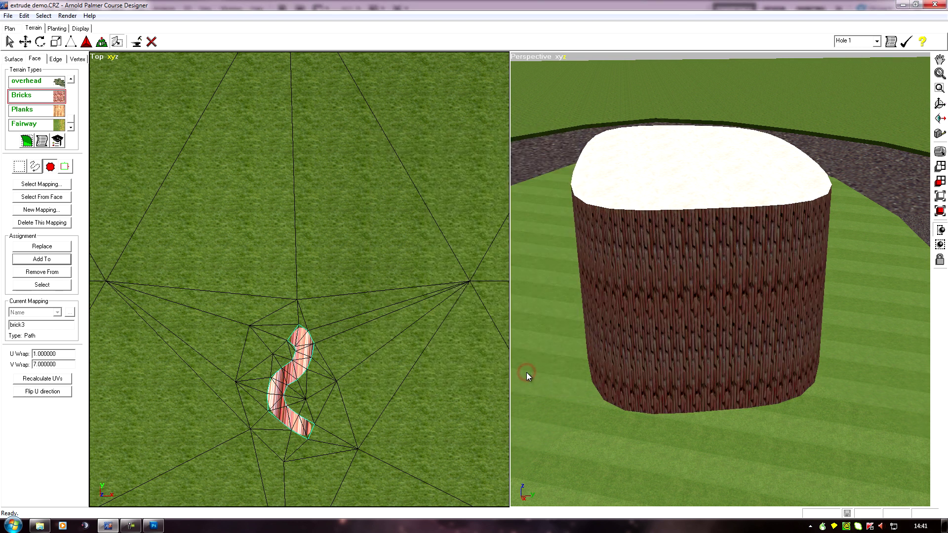
Examine the brick direction on the sides of the extruded shape up close and from farther away.
{"action": "scroll", "coordinate": [700, 409], "scroll_direction": "up", "scroll_amount": 4}
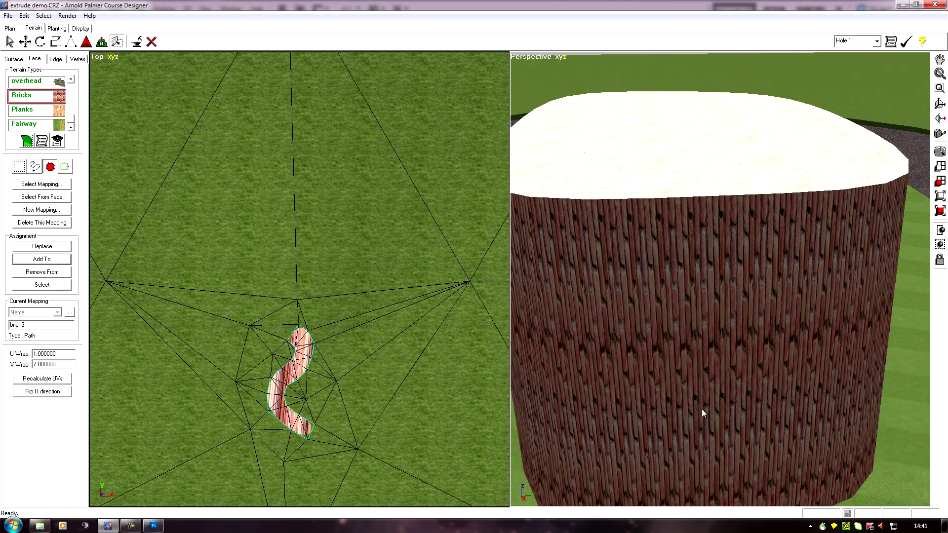
{"action": "scroll", "coordinate": [702, 409], "scroll_direction": "down", "scroll_amount": 2}
{"action": "scroll", "coordinate": [701, 409], "scroll_direction": "up", "scroll_amount": 1}
{"action": "middle_click_drag", "start_coordinate": [689, 490], "coordinate": [638, 401]}
{"action": "scroll", "coordinate": [662, 422], "scroll_direction": "up", "scroll_amount": 3}
{"action": "scroll", "coordinate": [662, 422], "scroll_direction": "down", "scroll_amount": 2}
{"action": "scroll", "coordinate": [641, 404], "scroll_direction": "up", "scroll_amount": 3}
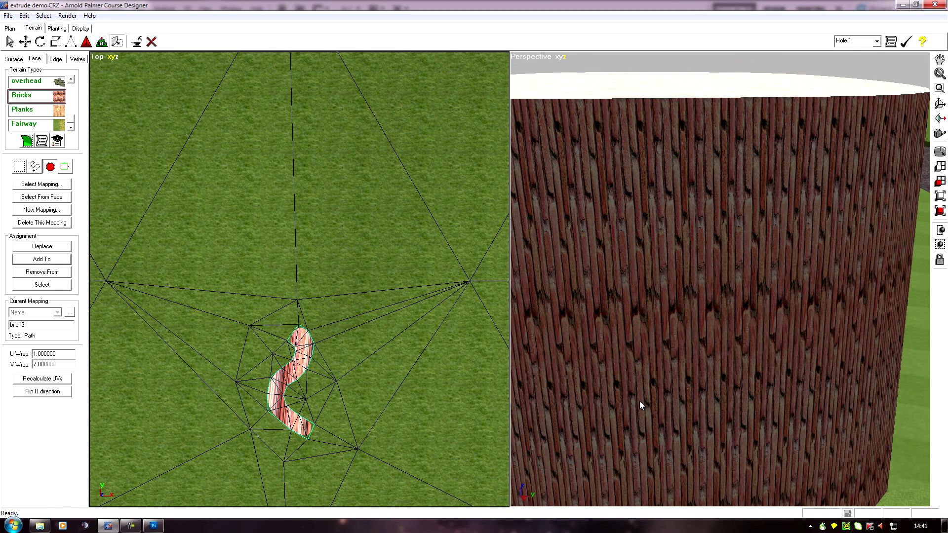
{"action": "scroll", "coordinate": [640, 404], "scroll_direction": "down", "scroll_amount": 3}
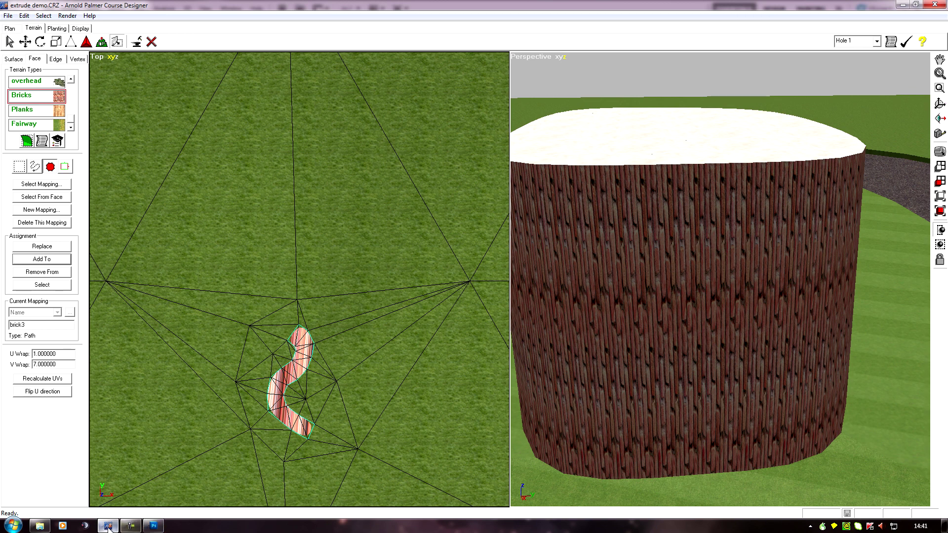
Undo the last rotation of wall1024.tga in Photoshop, save the file and return to Arnold Palmer Course Designer.
{"action": "left_click", "coordinate": [155, 527]}
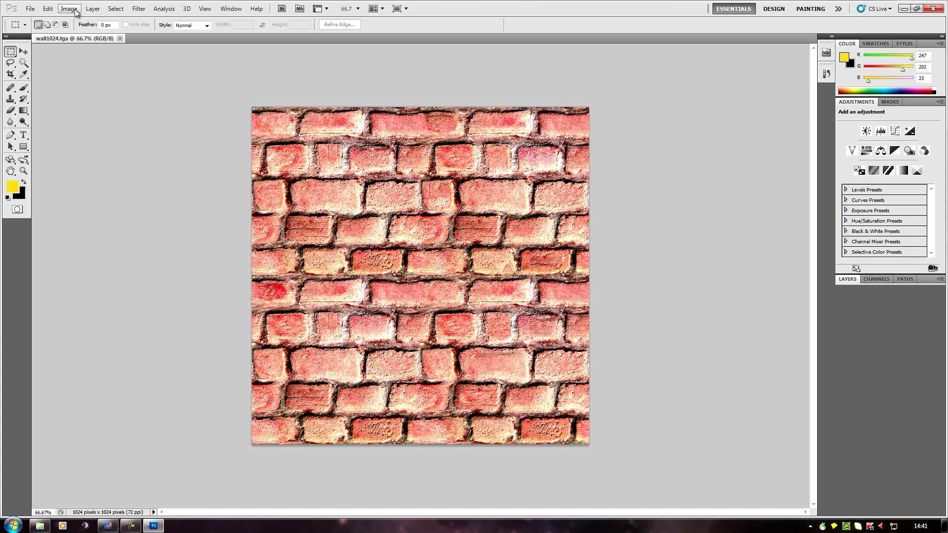
{"action": "left_click", "coordinate": [44, 9]}
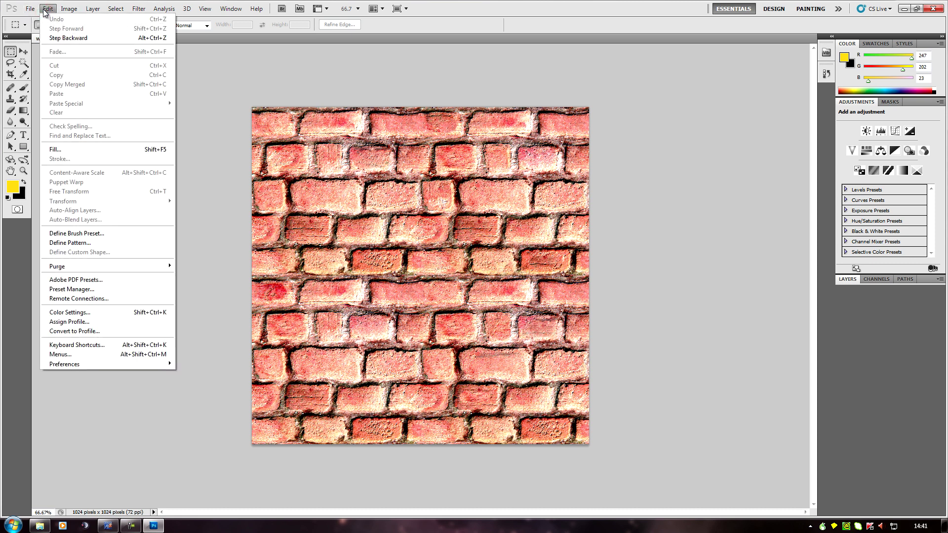
{"action": "left_click", "coordinate": [69, 38]}
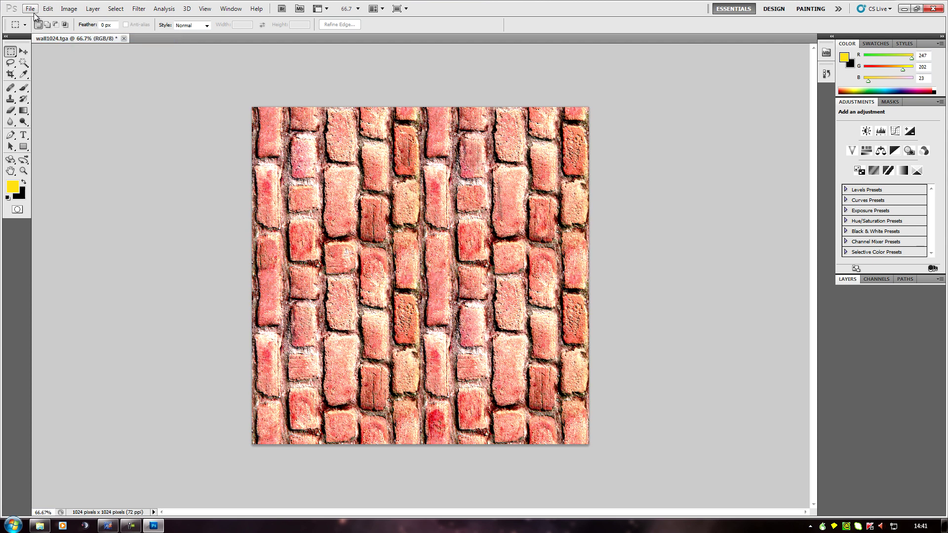
{"action": "left_click", "coordinate": [30, 10]}
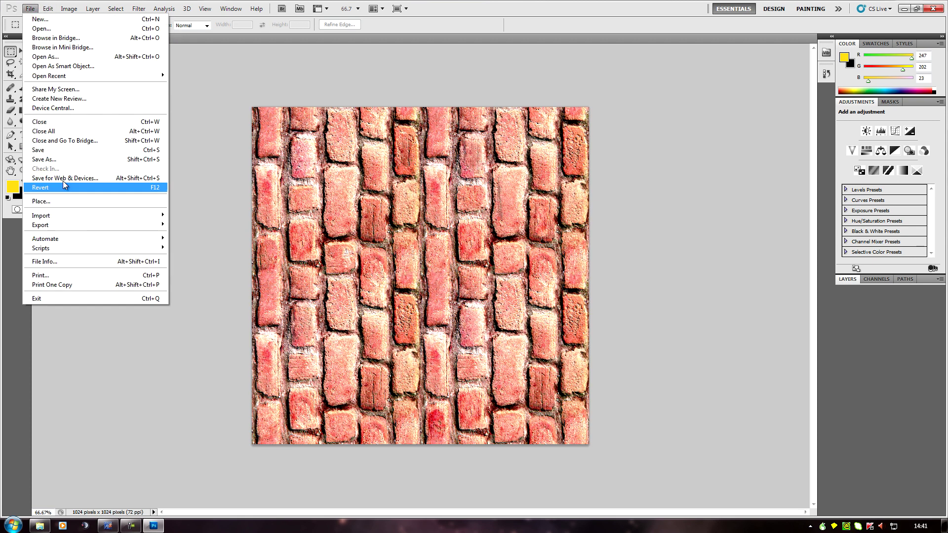
{"action": "left_click", "coordinate": [60, 150]}
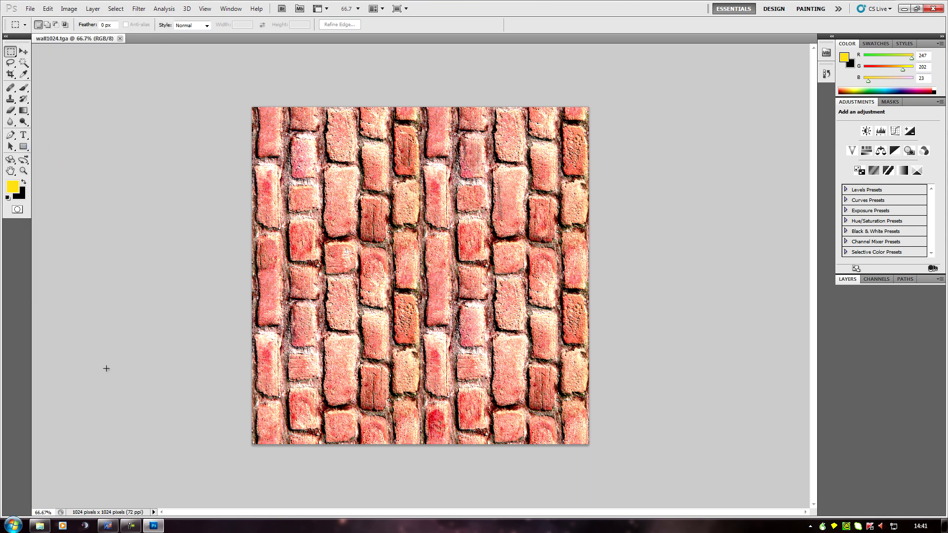
{"action": "left_click", "coordinate": [107, 526]}
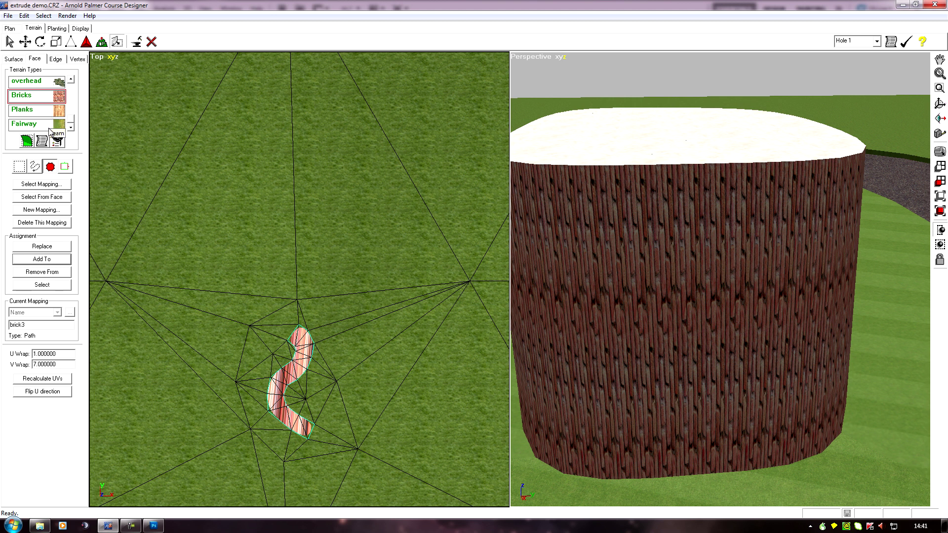
Load the re-saved wall1024.tga into the Bricks material, overwriting the existing texture, and save the terrain.
{"action": "left_click", "coordinate": [41, 141]}
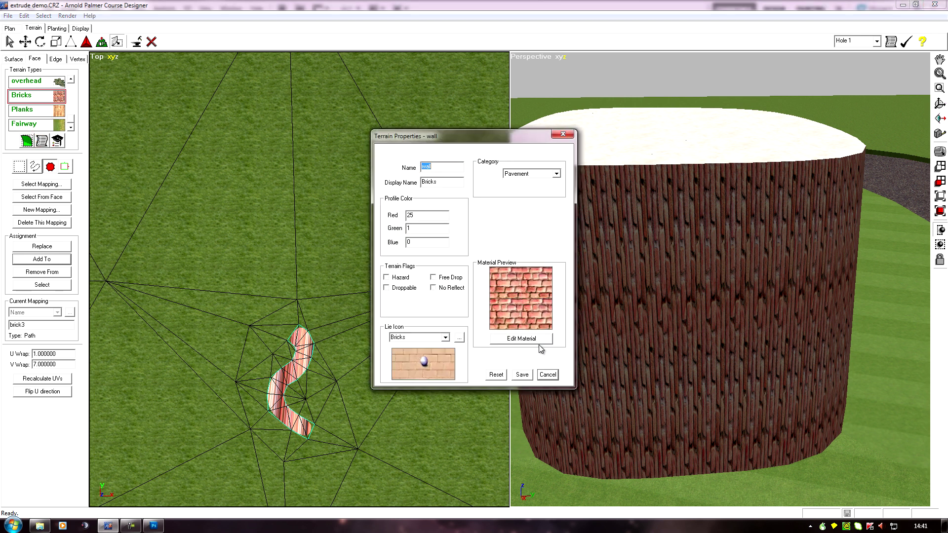
{"action": "left_click", "coordinate": [537, 338]}
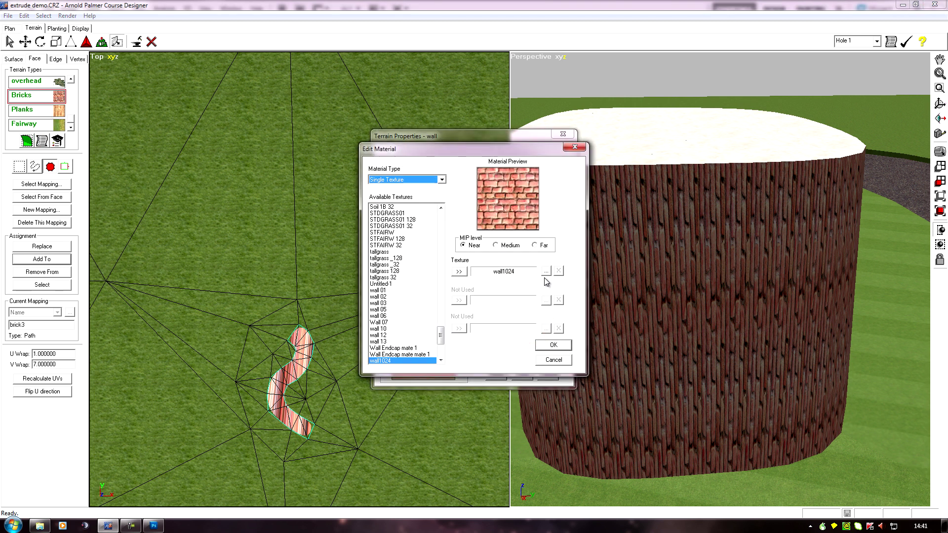
{"action": "left_click", "coordinate": [546, 272]}
{"action": "left_click", "coordinate": [479, 232]}
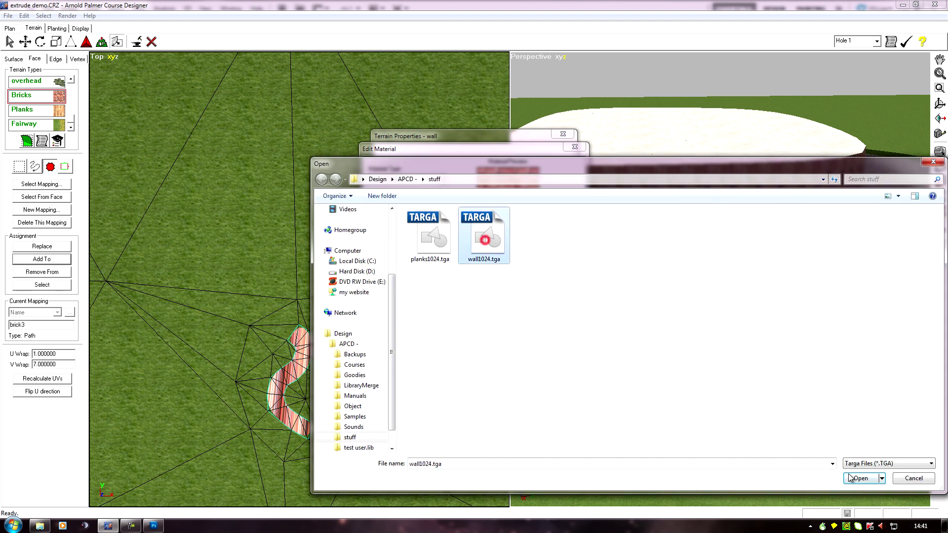
{"action": "left_click", "coordinate": [859, 479]}
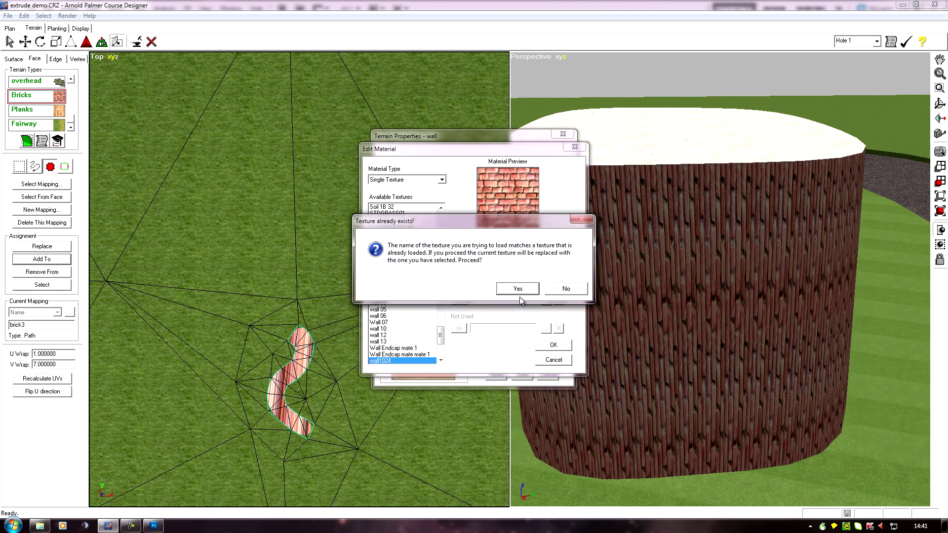
{"action": "left_click", "coordinate": [516, 289]}
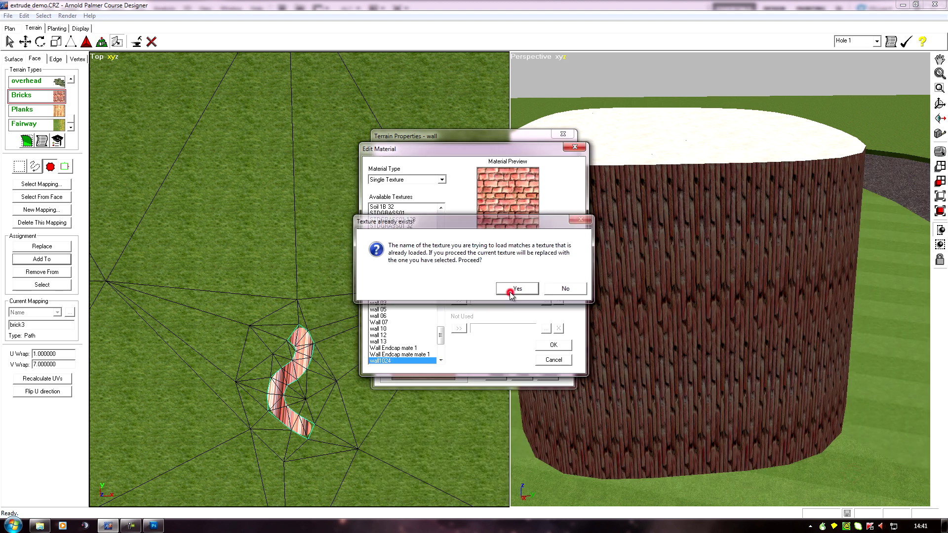
{"action": "left_click", "coordinate": [553, 344]}
{"action": "left_click", "coordinate": [522, 376]}
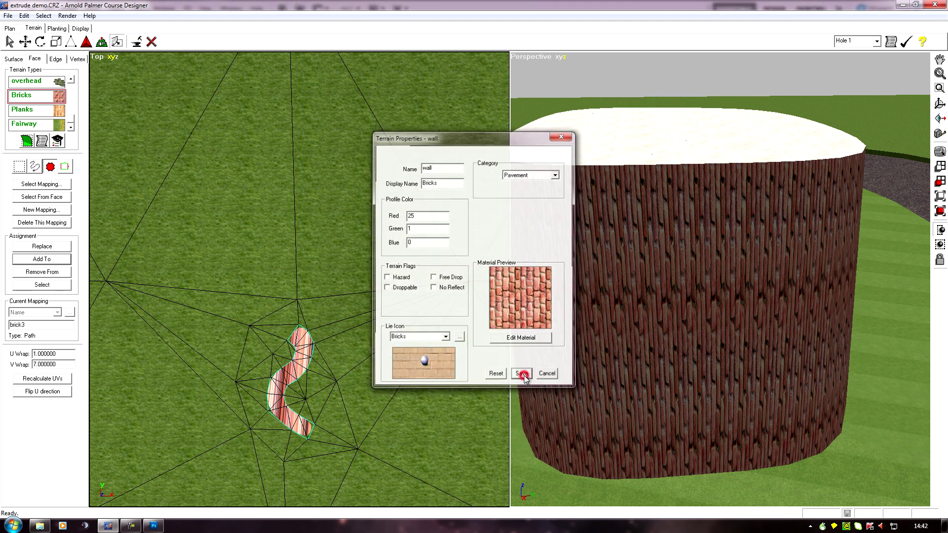
Set the brick3 mapping's V Wrap to 20 and recalculate the UVs.
{"action": "scroll", "coordinate": [662, 439], "scroll_direction": "up", "scroll_amount": 2}
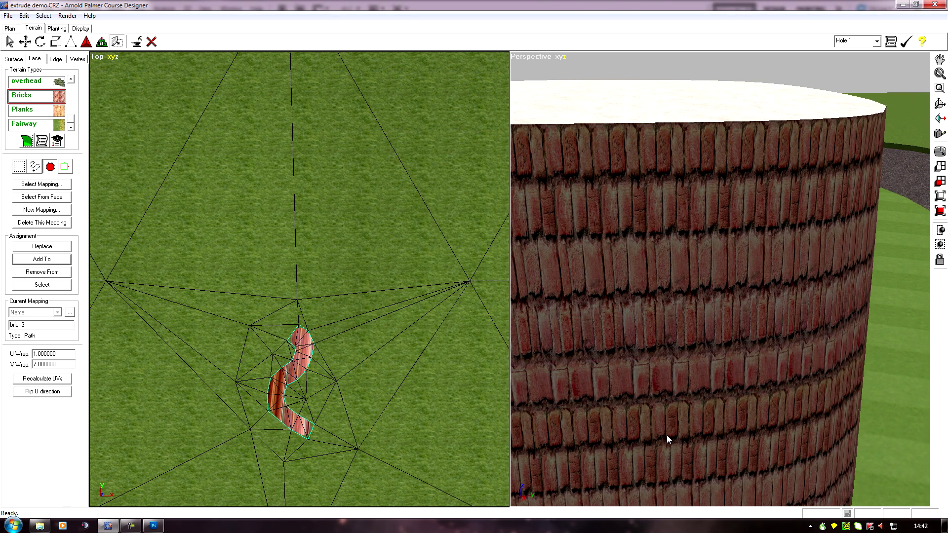
{"action": "middle_click_drag", "start_coordinate": [674, 443], "coordinate": [664, 452]}
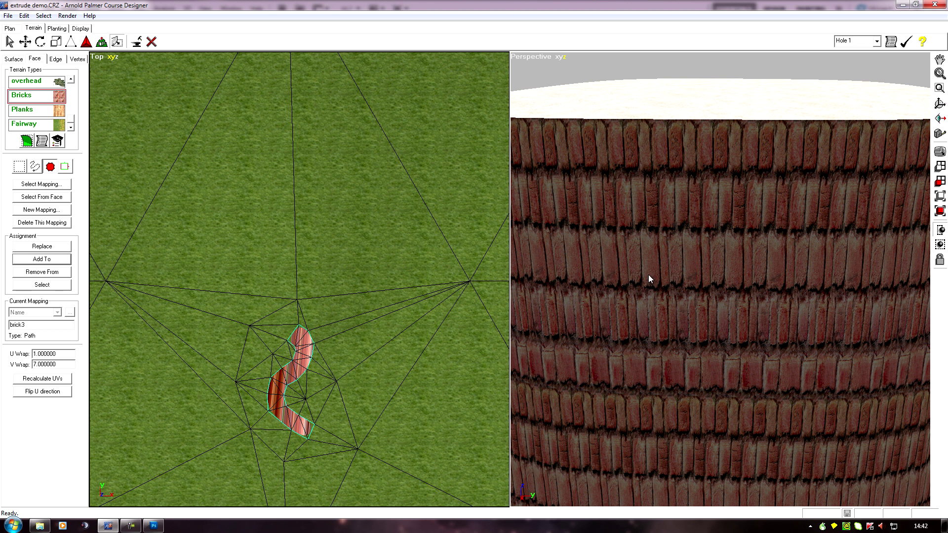
{"action": "double_click", "coordinate": [60, 364]}
{"action": "type", "text": "20"}
{"action": "left_click", "coordinate": [32, 379]}
{"action": "scroll", "coordinate": [126, 409], "scroll_direction": "down", "scroll_amount": 3}
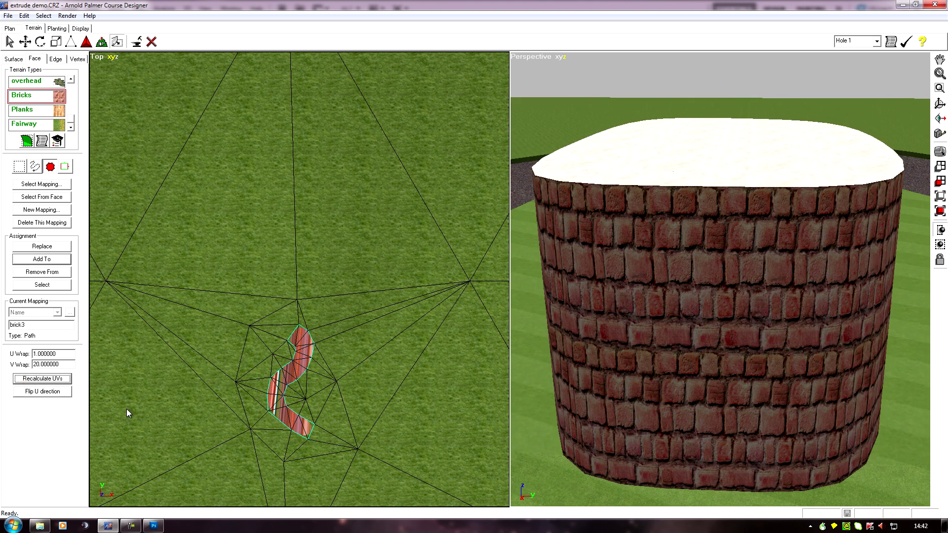
Raise the brick3 mapping's V Wrap to 30 and recalculate the UVs.
{"action": "double_click", "coordinate": [49, 364]}
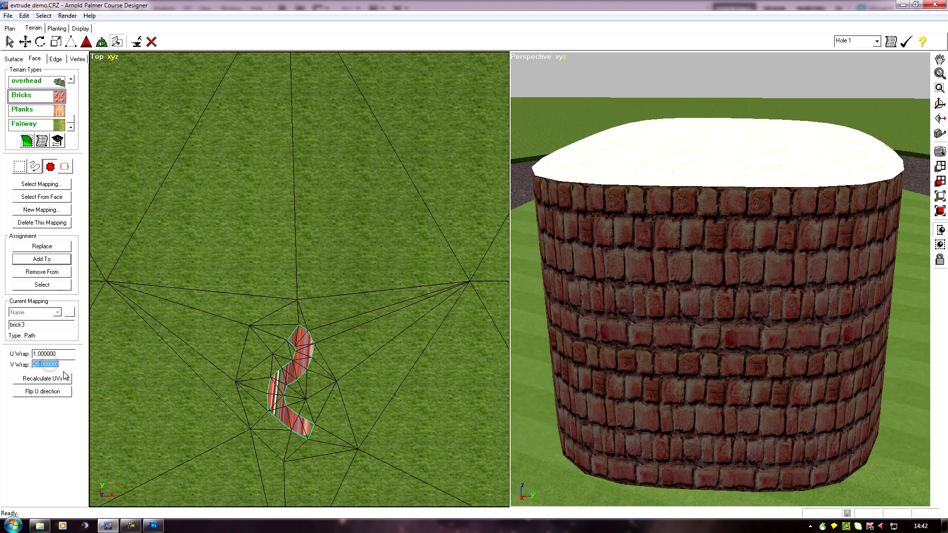
{"action": "type", "text": "30"}
{"action": "left_click", "coordinate": [48, 380]}
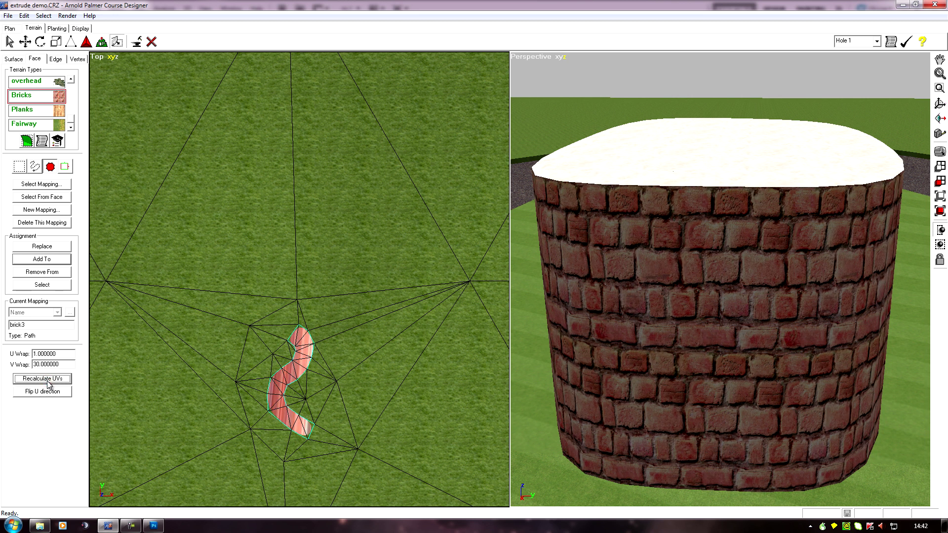
Set the brick3 mapping's V Wrap to 45 and recalculate the UVs for the extruded shape.
{"action": "scroll", "coordinate": [538, 434], "scroll_direction": "down", "scroll_amount": 3}
{"action": "middle_click_drag", "start_coordinate": [591, 455], "coordinate": [349, 442], "text": "ctrl"}
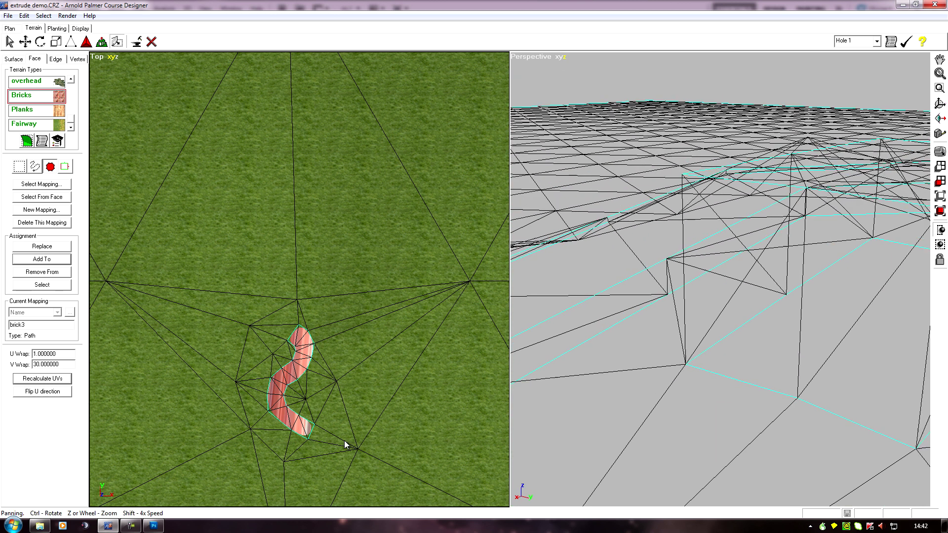
{"action": "middle_click_drag", "start_coordinate": [597, 425], "coordinate": [558, 380]}
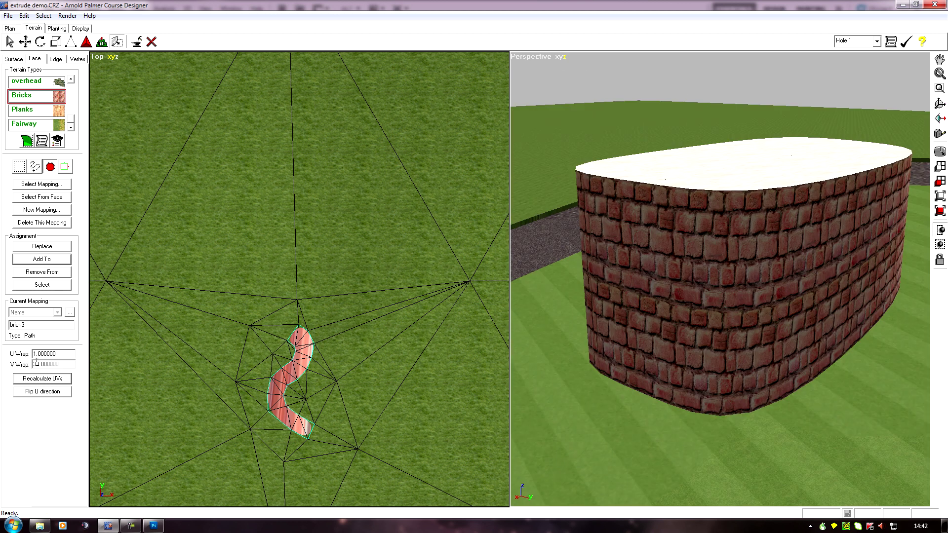
{"action": "double_click", "coordinate": [57, 364]}
{"action": "type", "text": "45"}
{"action": "left_click", "coordinate": [36, 379]}
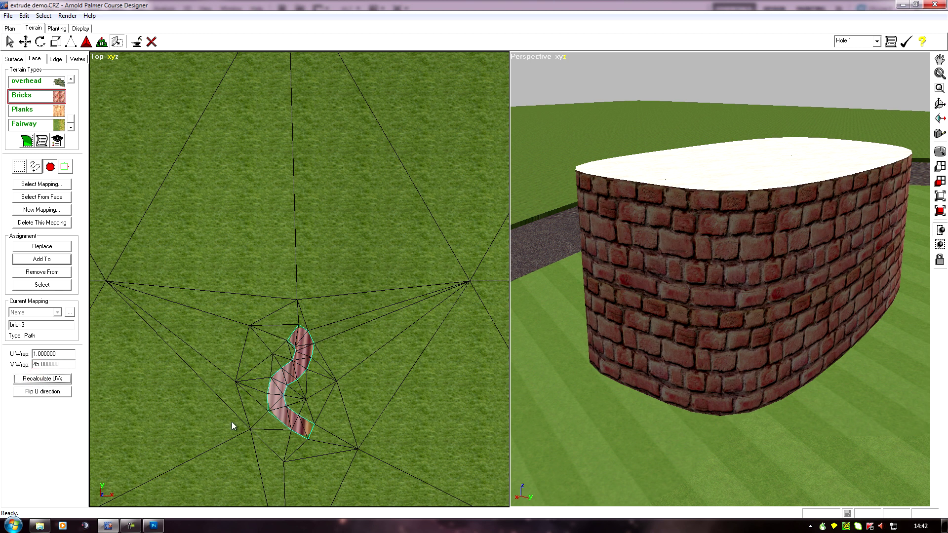
Examine the brick proportions and alignment around all sides of the extruded shape.
{"action": "mouse_move", "coordinate": [742, 441]}
{"action": "middle_mouse_down"}
{"action": "mouse_move", "coordinate": [597, 417]}
{"action": "mouse_move", "coordinate": [754, 454]}
{"action": "middle_mouse_up"}
{"action": "scroll", "coordinate": [715, 413], "scroll_direction": "down", "scroll_amount": 3}
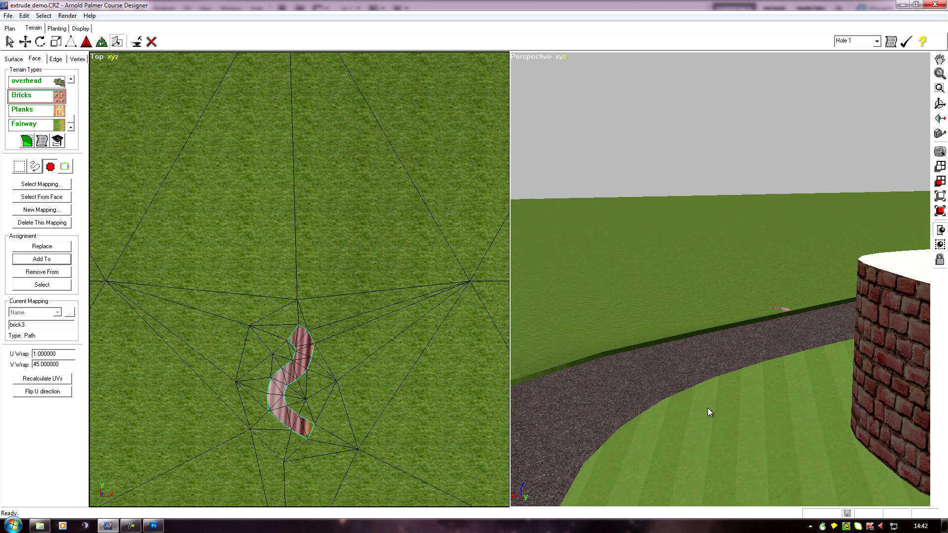
{"action": "left_click_drag", "start_coordinate": [715, 413], "coordinate": [593, 444]}
{"action": "left_click_drag", "start_coordinate": [809, 492], "coordinate": [877, 373]}
{"action": "middle_click_drag", "start_coordinate": [876, 373], "coordinate": [872, 374]}
{"action": "middle_click_drag", "start_coordinate": [763, 392], "coordinate": [28, 365]}
{"action": "left_click_drag", "start_coordinate": [568, 354], "coordinate": [279, 226]}
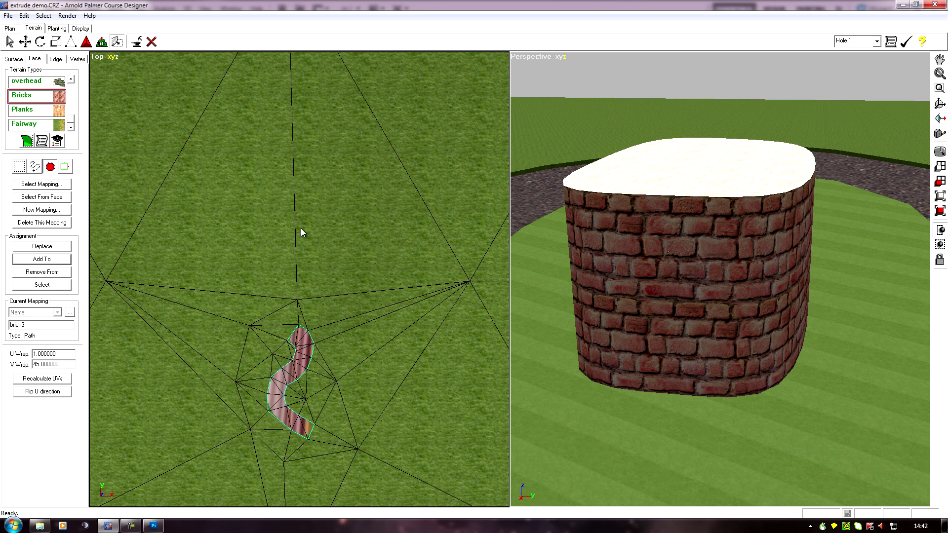
{"action": "scroll", "coordinate": [301, 228], "scroll_direction": "down", "scroll_amount": 2}
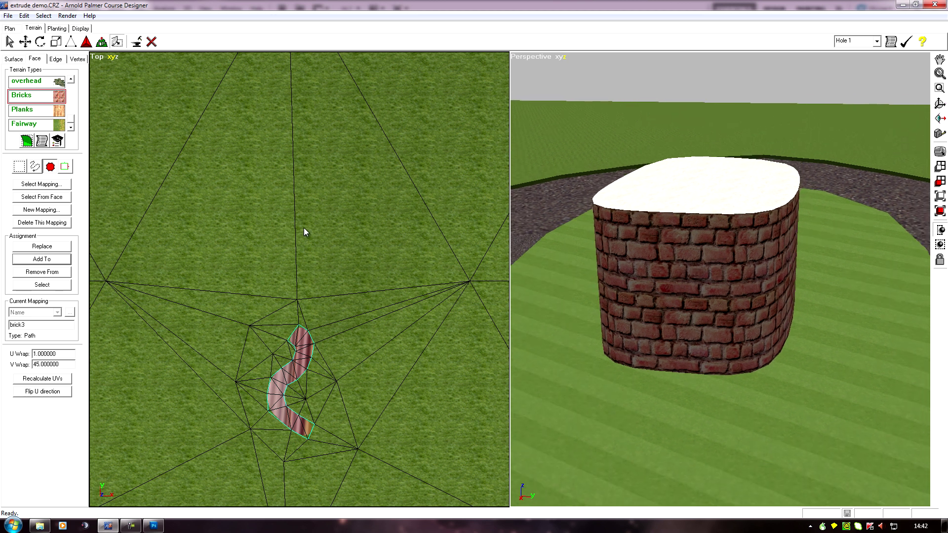